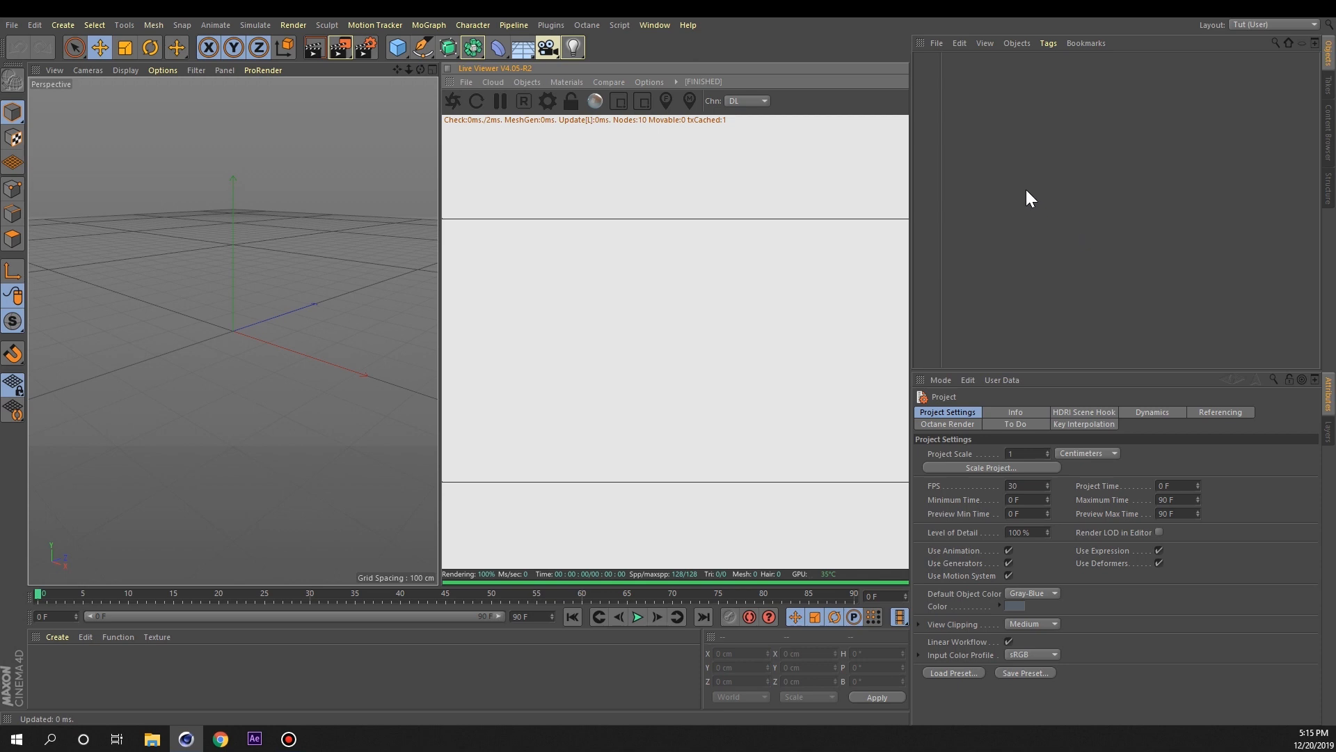
# - Add an Octane area light to the empty scene and view its emitting side
pyautogui.click(532, 80)
pyautogui.moveTo(554, 137)
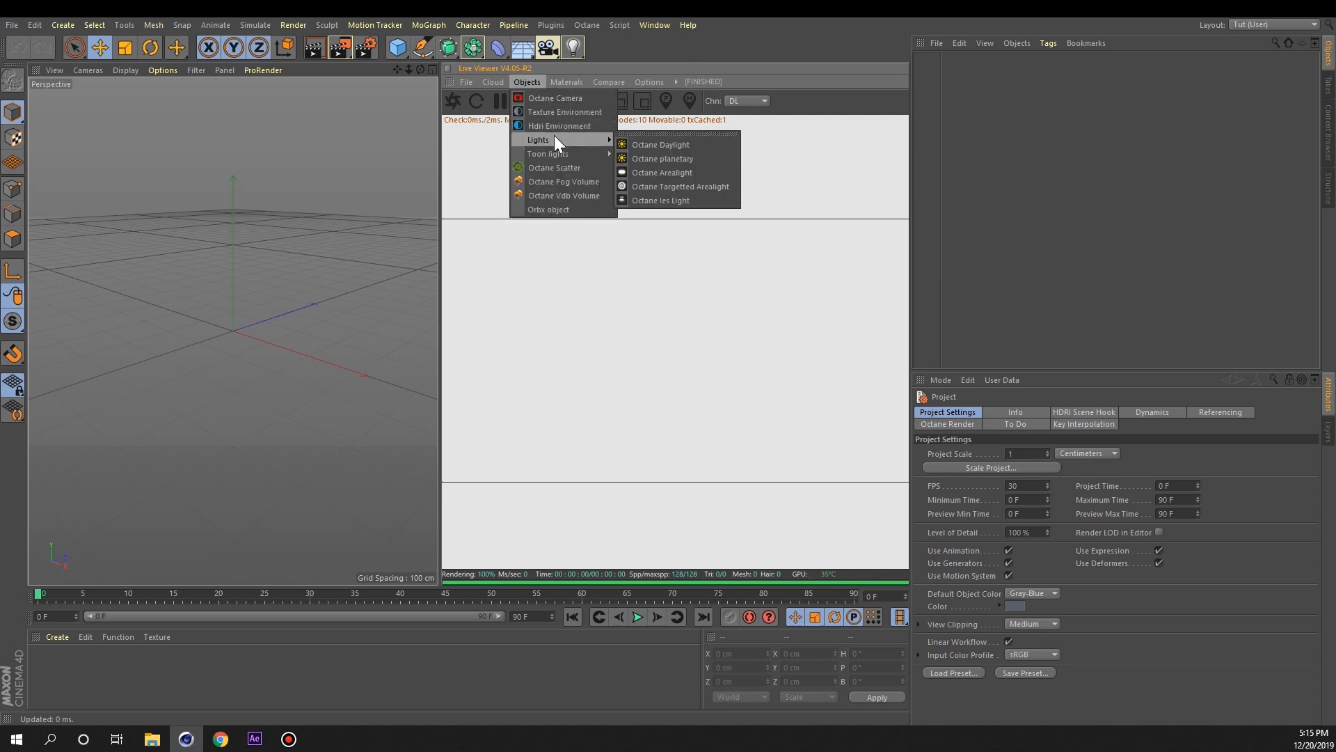
pyautogui.click(676, 172)
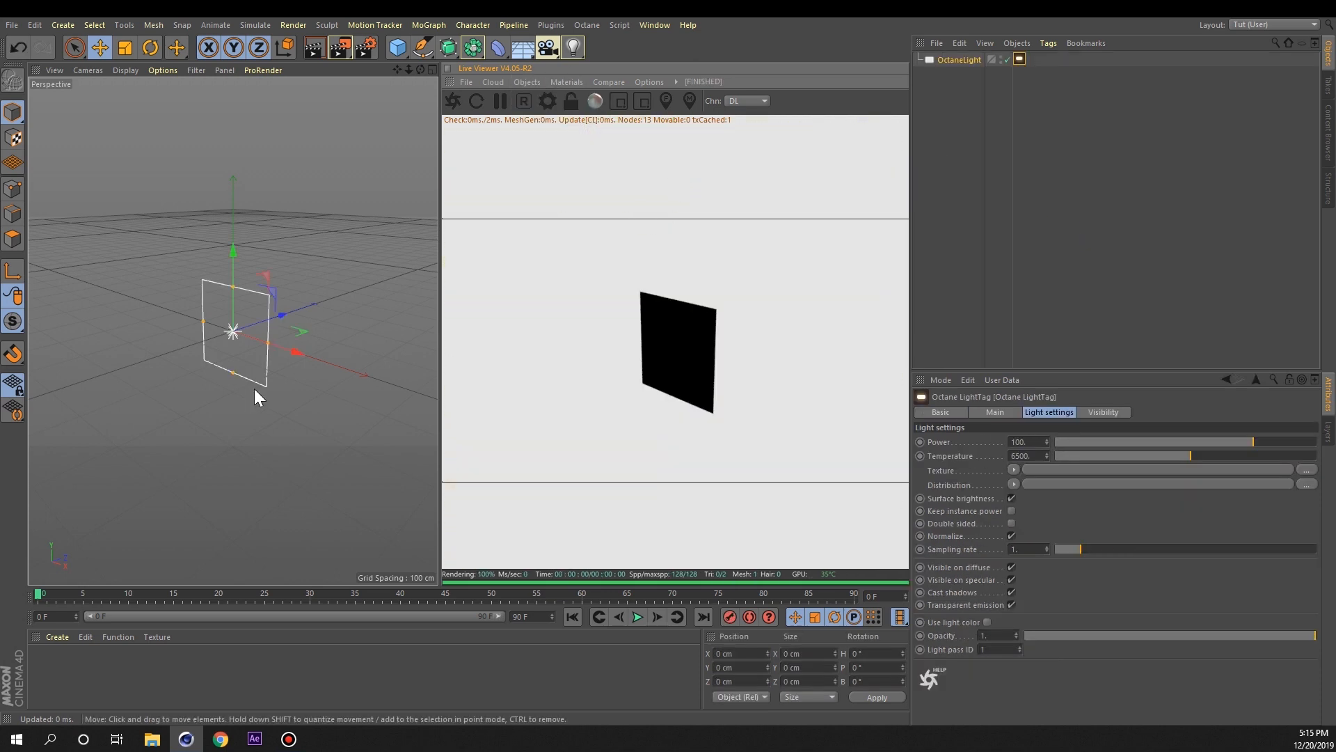
pyautogui.keyDown('alt'); pyautogui.moveTo(209, 353); pyautogui.dragTo(174, 344); pyautogui.keyUp('alt')
pyautogui.keyDown('alt'); pyautogui.moveTo(181, 343); pyautogui.dragTo(232, 345, button='right'); pyautogui.keyUp('alt')
pyautogui.keyDown('alt'); pyautogui.moveTo(256, 339); pyautogui.dragTo(220, 351, button='middle'); pyautogui.keyUp('alt')
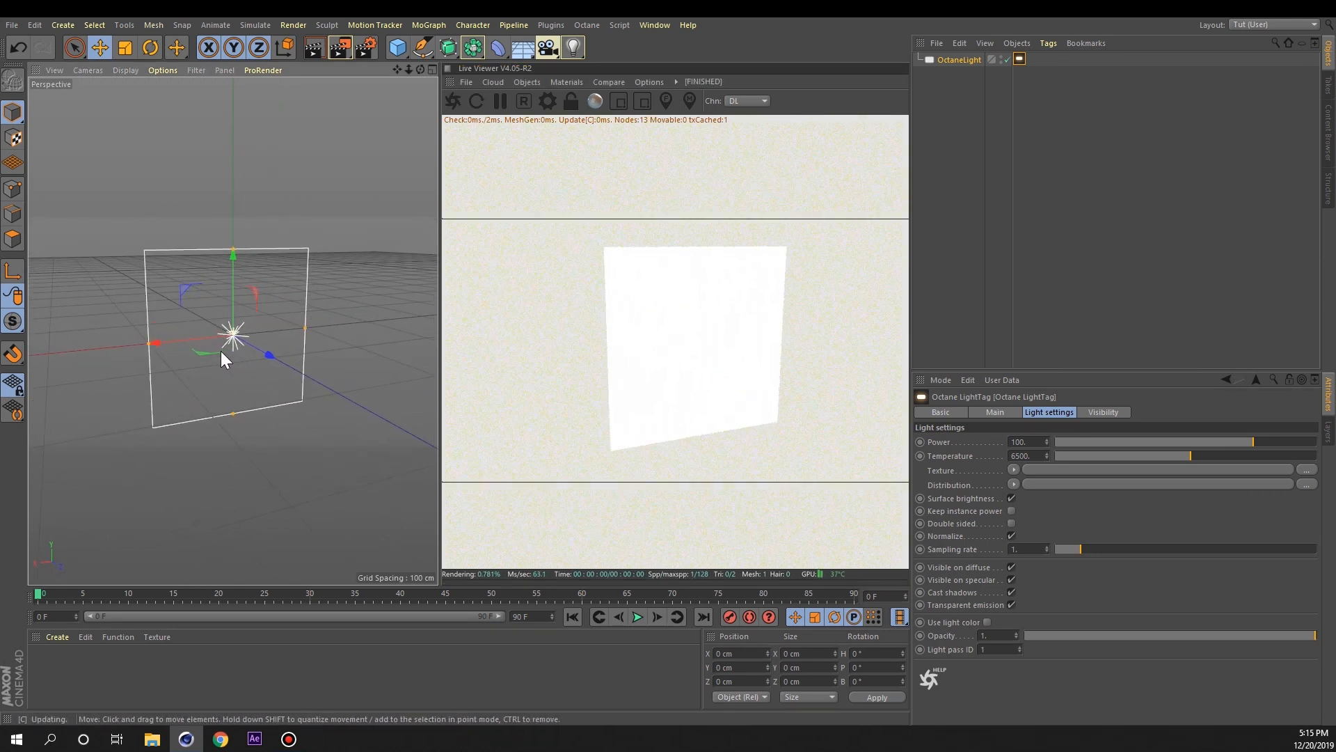
pyautogui.keyDown('alt'); pyautogui.moveTo(236, 346); pyautogui.dragTo(265, 290); pyautogui.keyUp('alt')
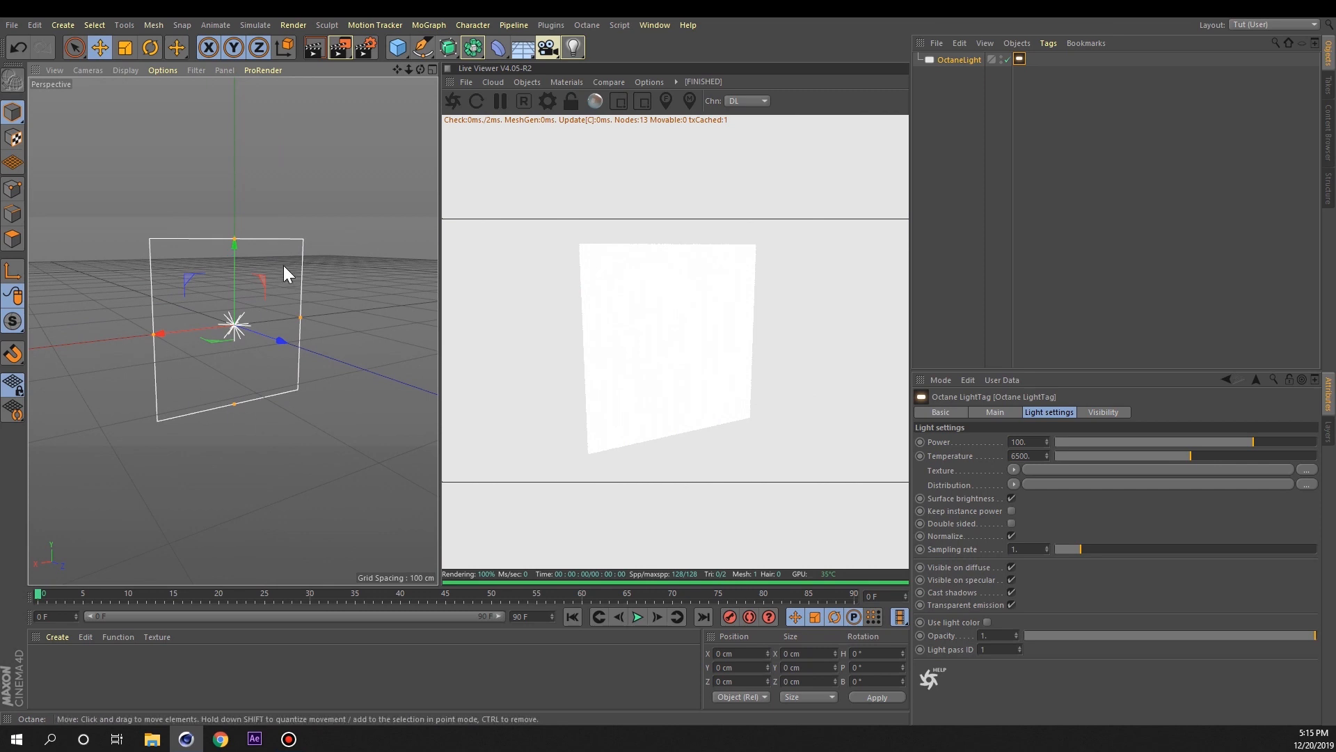
# - Change the Octane light's area shape to Disc
pyautogui.click(959, 60)
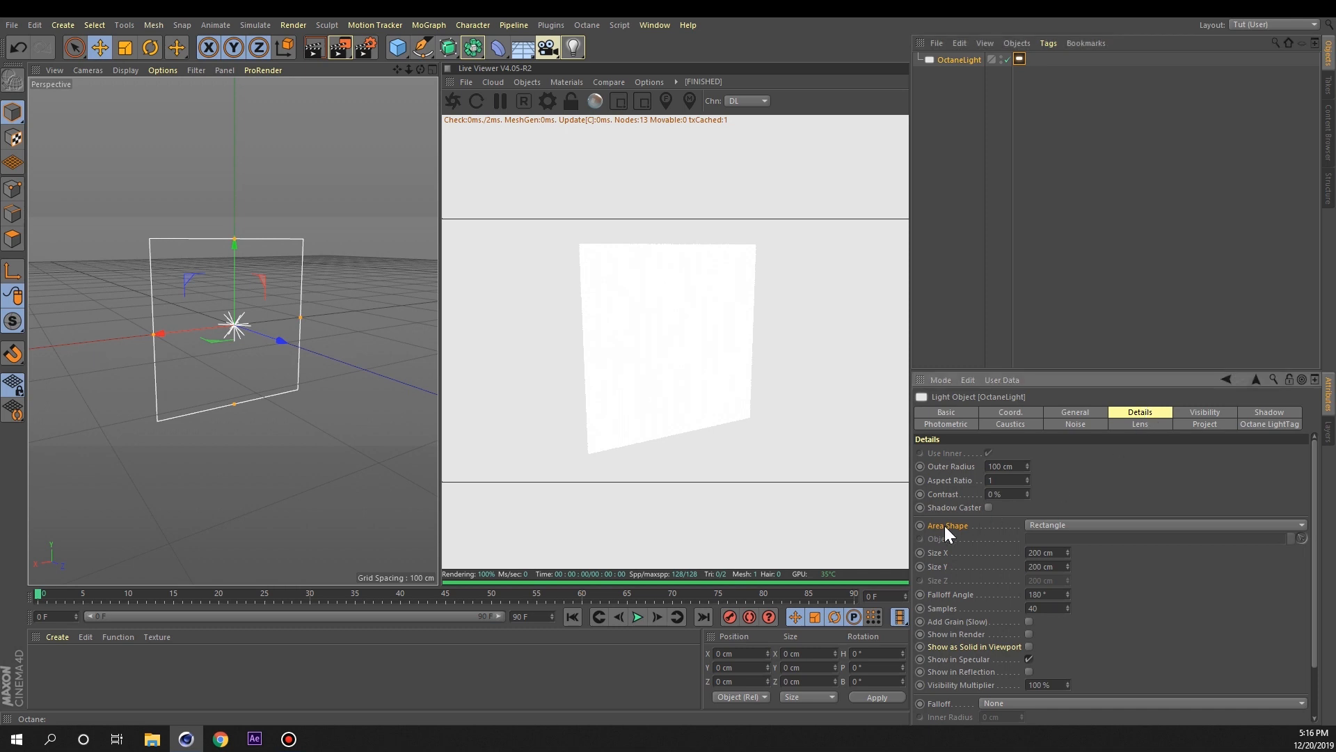
pyautogui.click(1071, 523)
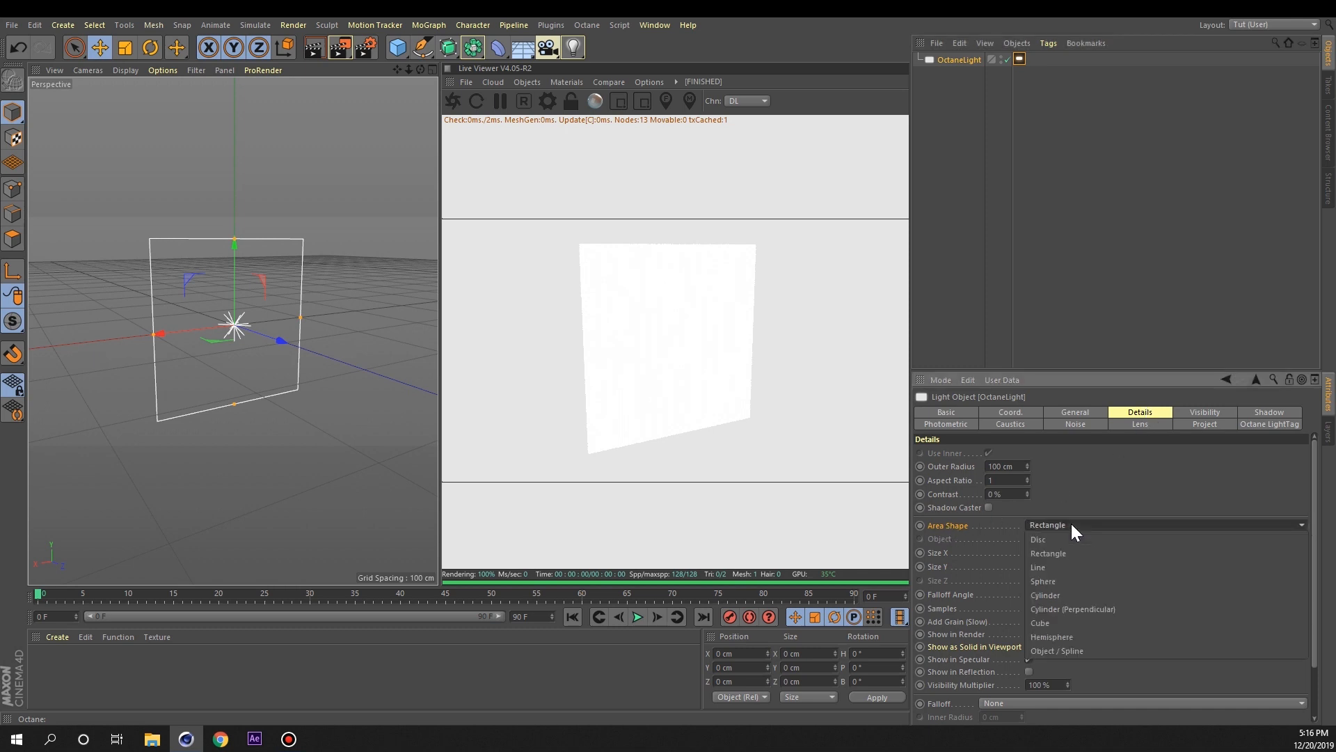
pyautogui.click(1070, 540)
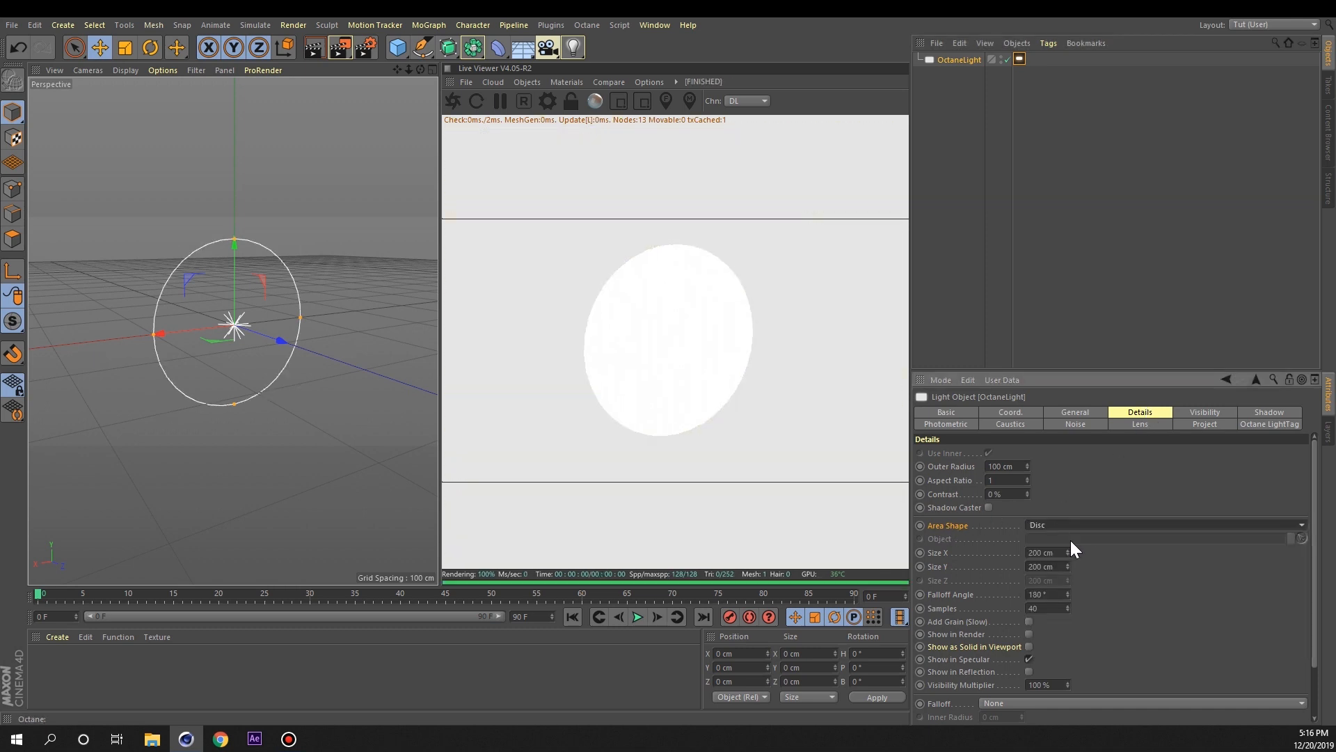
# - Assign a C4doctane Gradient with the radial preset as the light's texture and shift its black knot slightly inward
pyautogui.click(1018, 60)
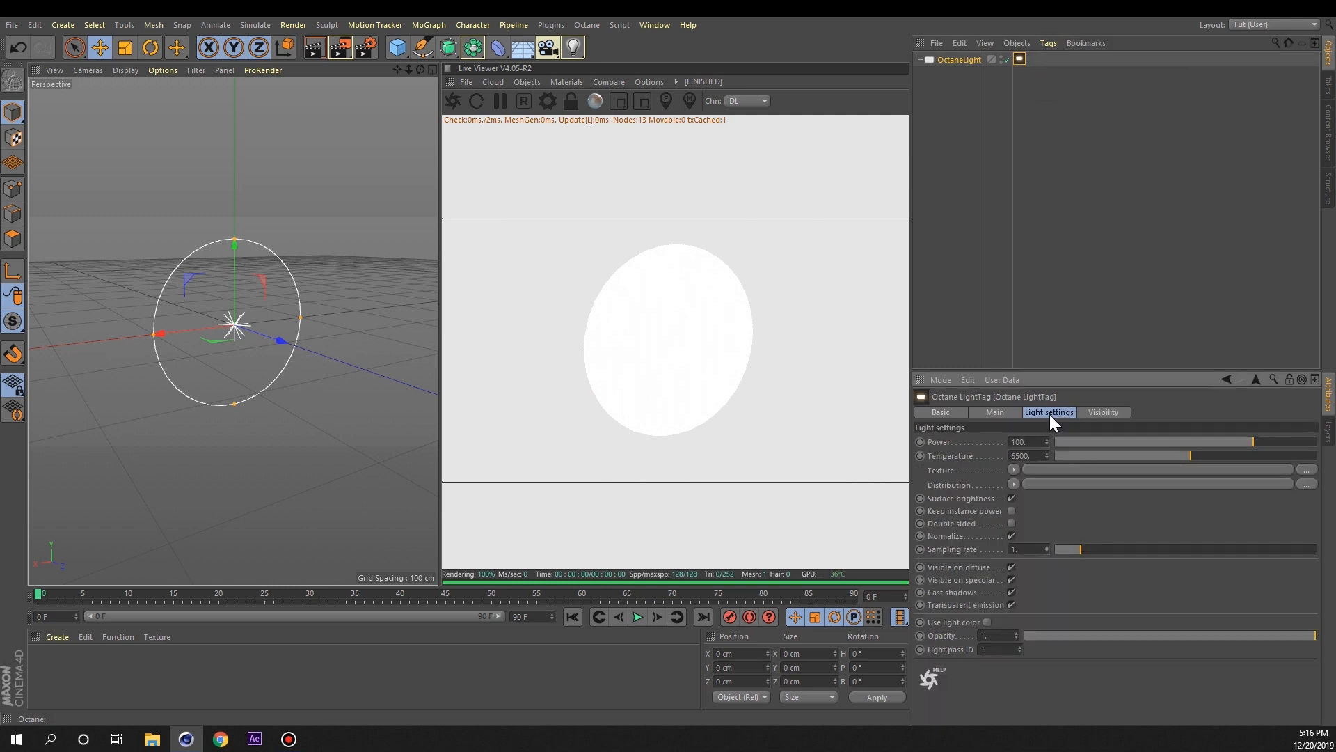
pyautogui.click(1015, 470)
pyautogui.moveTo(1058, 356)
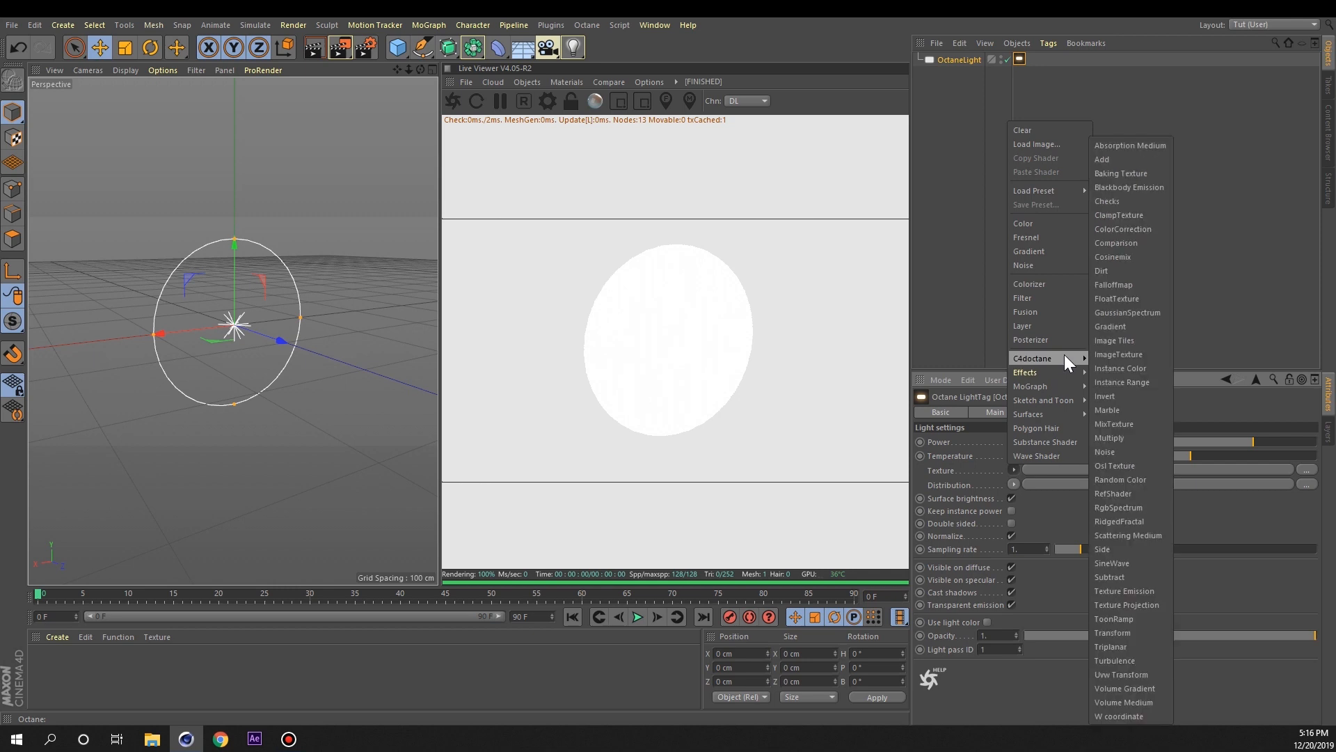
pyautogui.click(1135, 326)
pyautogui.click(1148, 466)
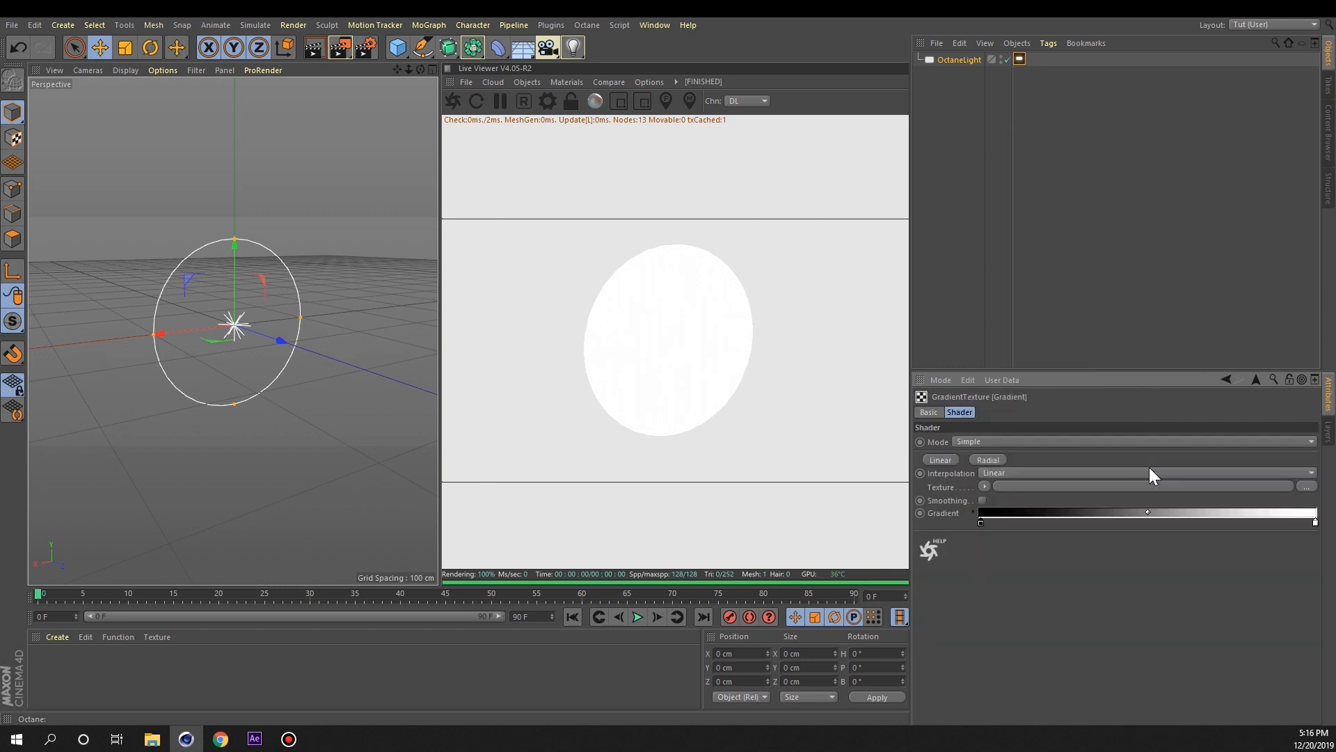
pyautogui.click(991, 459)
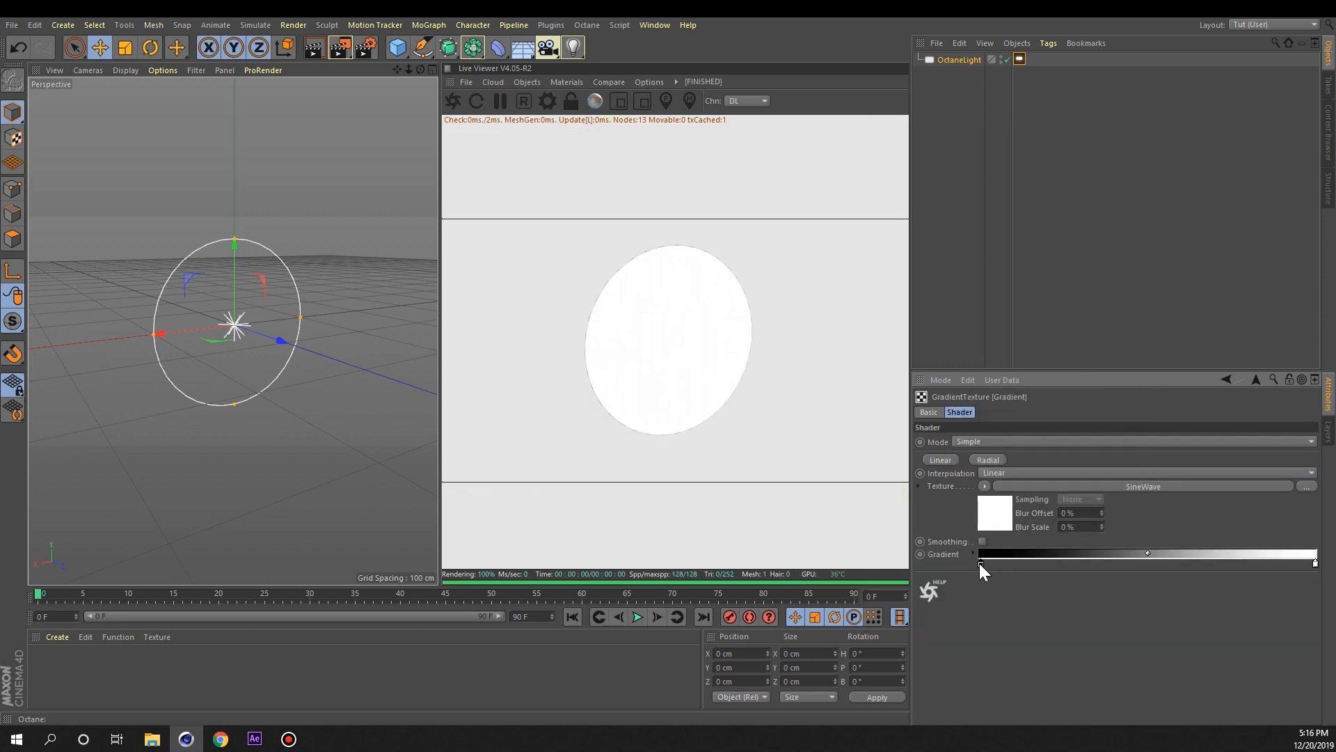
pyautogui.moveTo(983, 563); pyautogui.dragTo(998, 564)
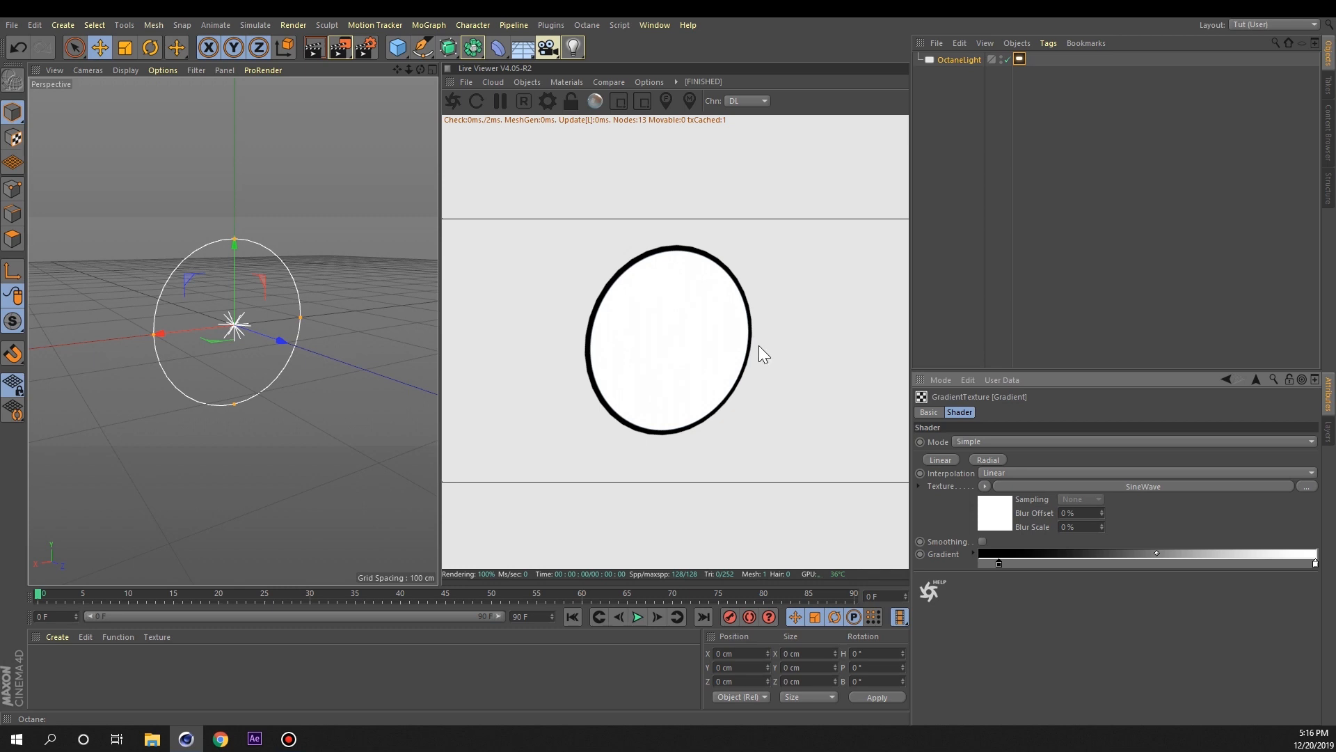
# - Try a Color shader as the light's distribution, set to pink with hue 318° and saturation 99%
pyautogui.click(1255, 377)
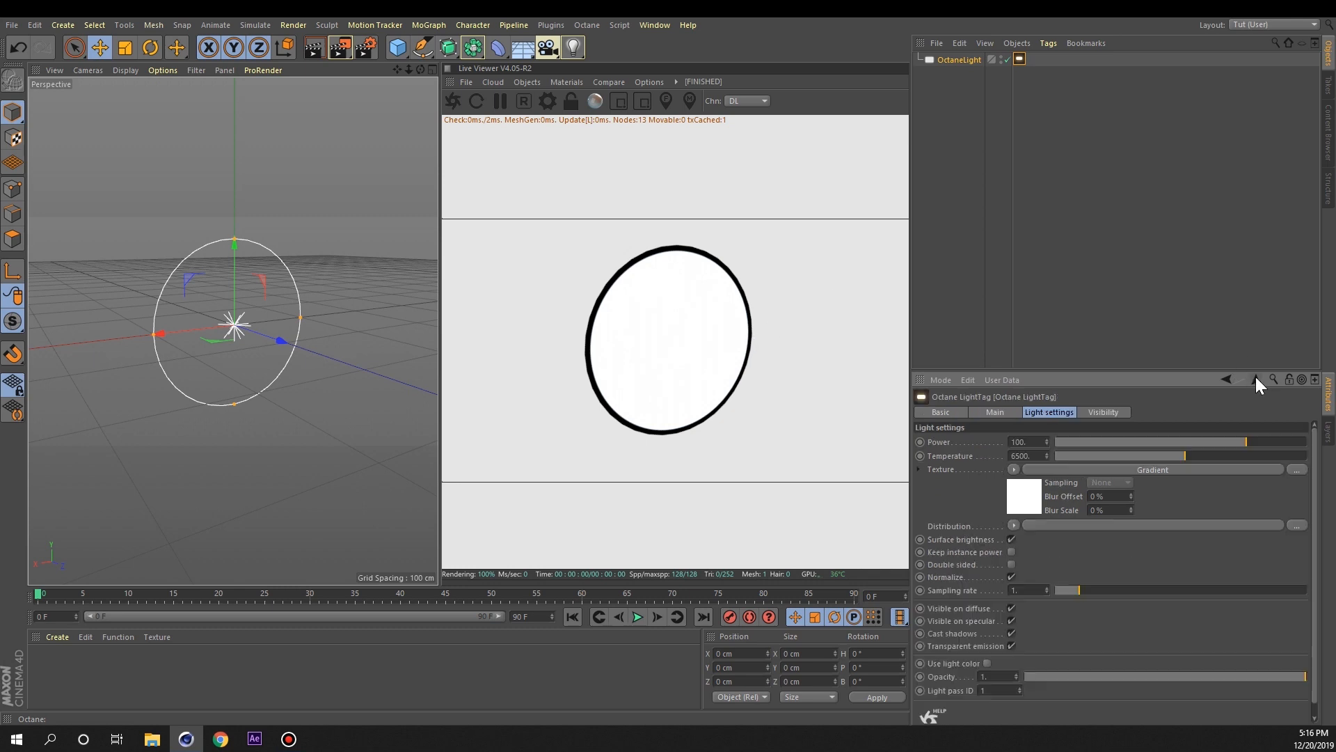
pyautogui.click(1013, 526)
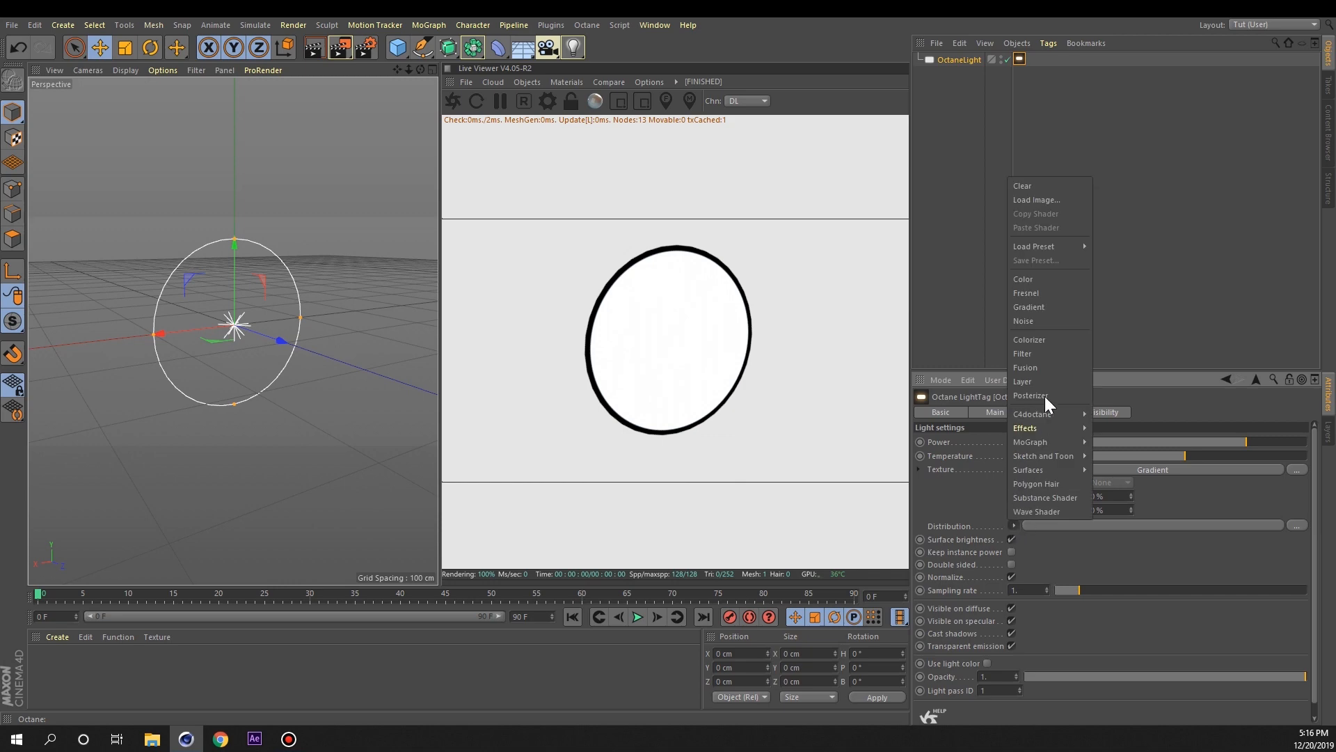
pyautogui.click(1042, 279)
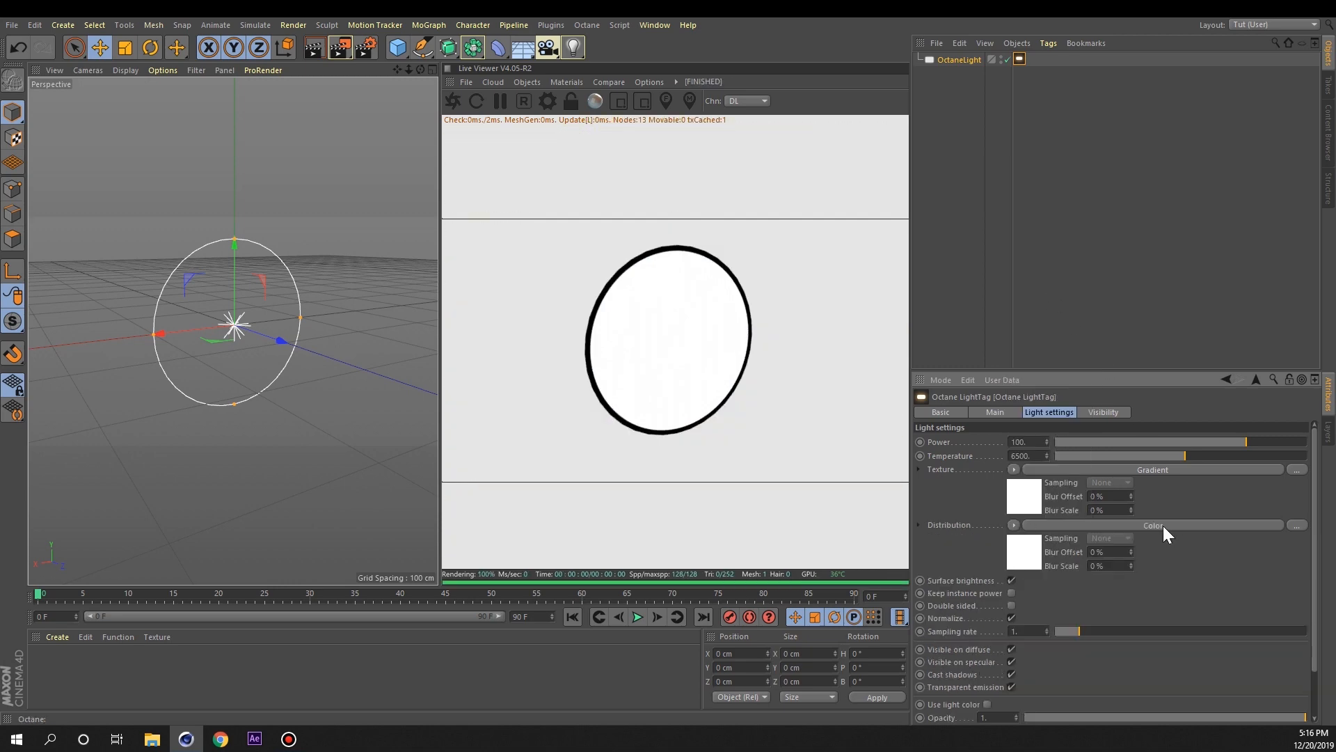
pyautogui.click(1163, 526)
pyautogui.moveTo(1250, 579); pyautogui.dragTo(1306, 577)
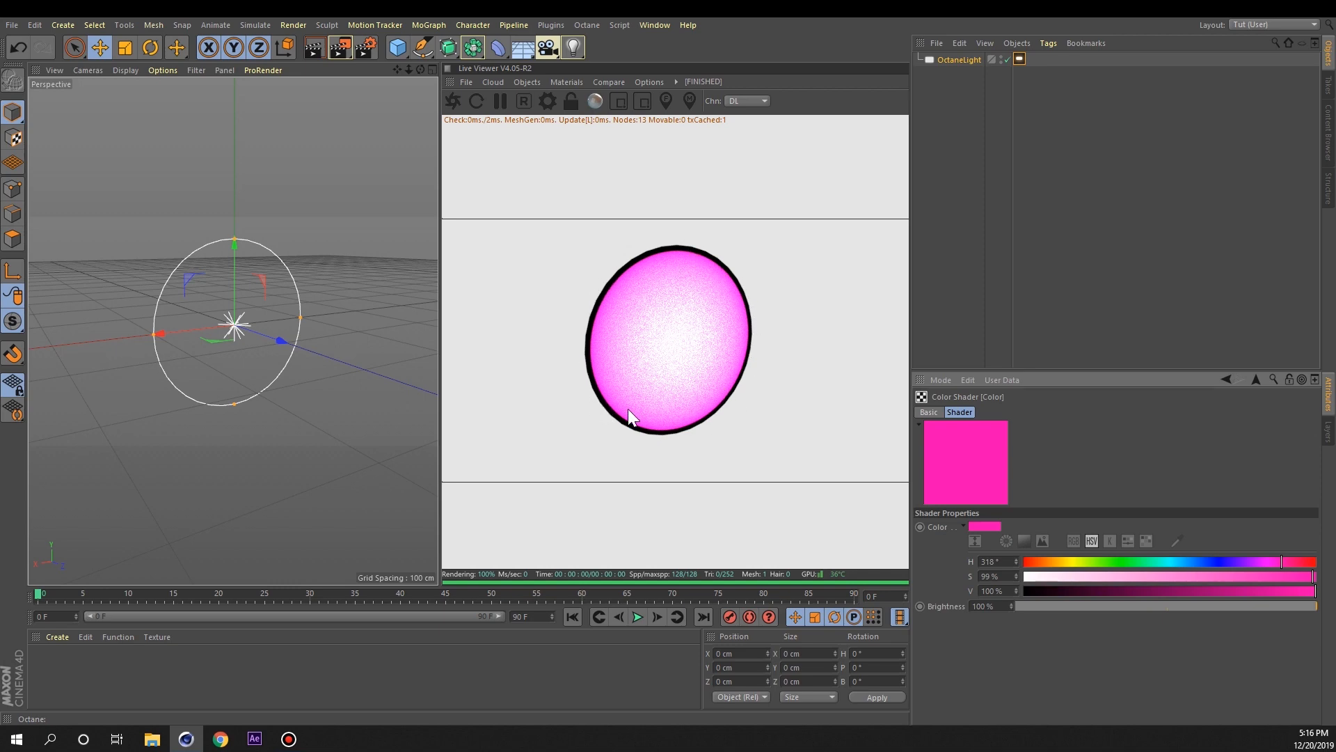
pyautogui.keyDown('alt'); pyautogui.moveTo(266, 314); pyautogui.dragTo(254, 318); pyautogui.keyUp('alt')
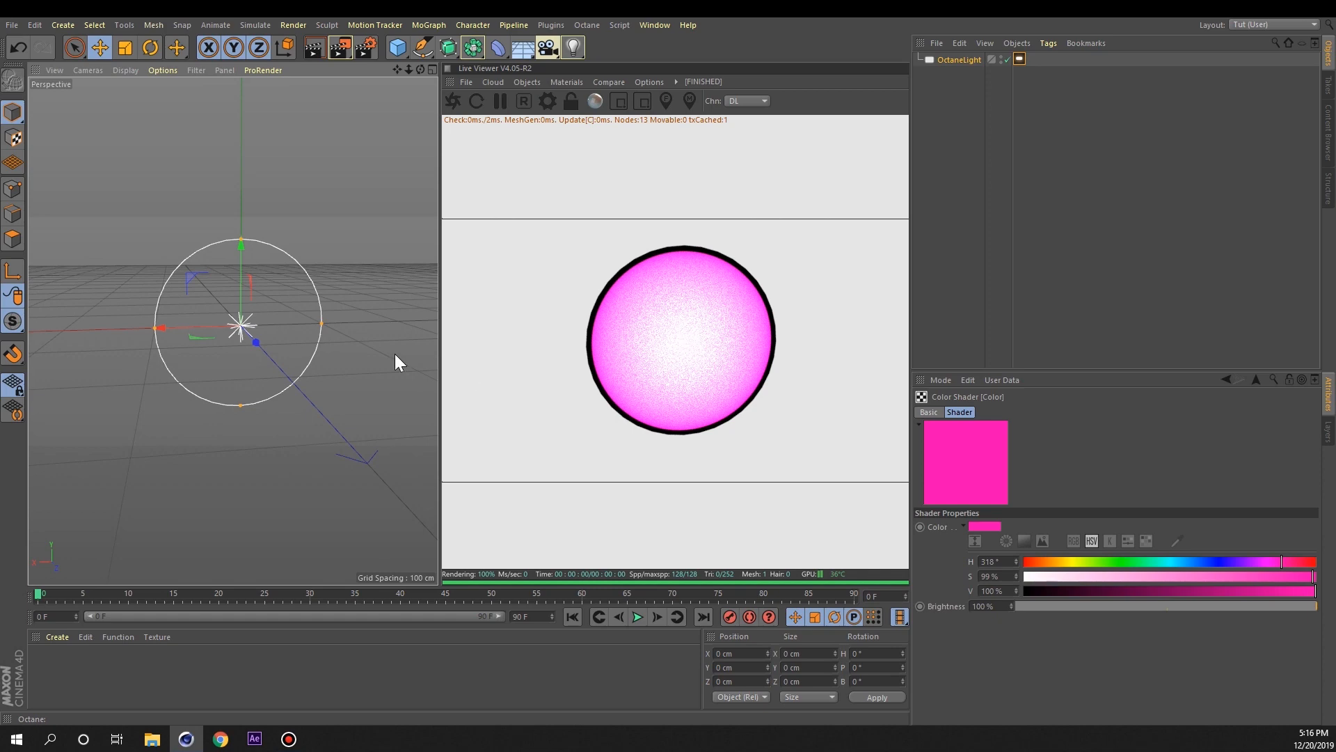
pyautogui.keyDown('alt'); pyautogui.moveTo(272, 324); pyautogui.dragTo(306, 313); pyautogui.keyUp('alt')
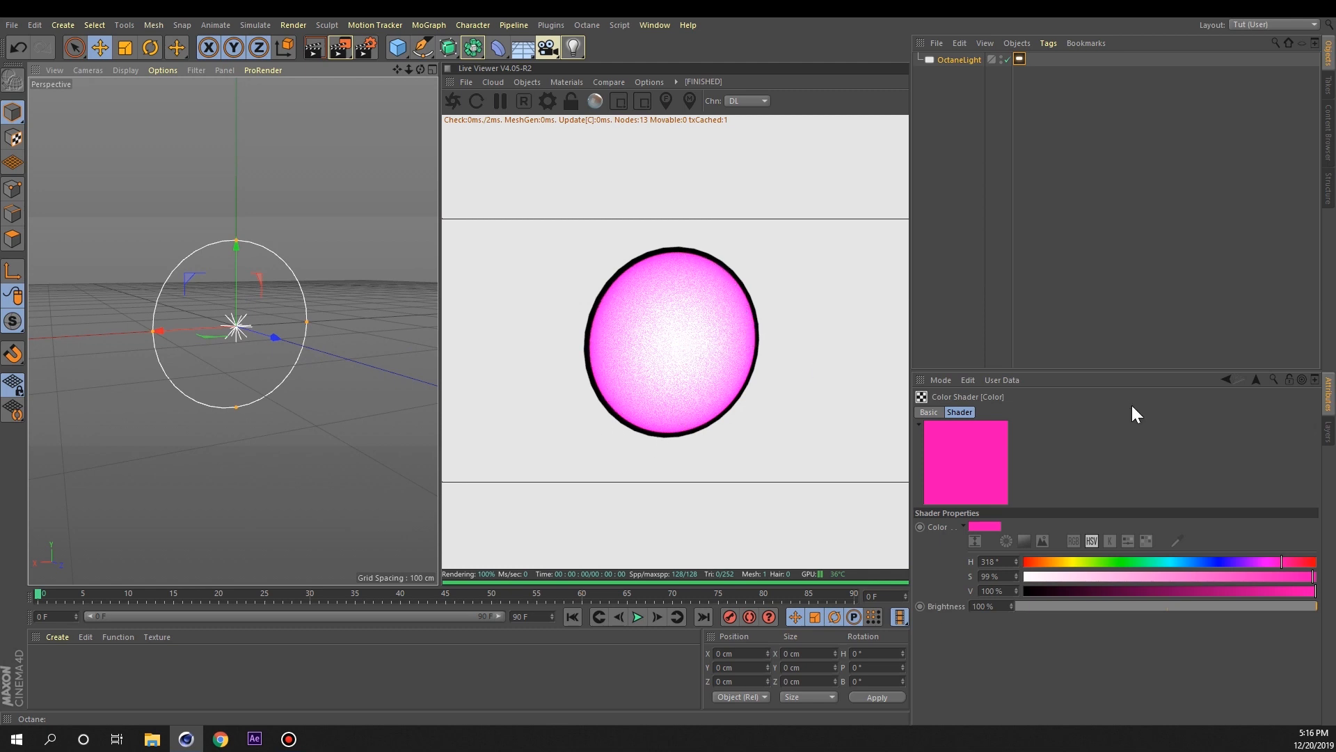
# - Clear the Color shader from the light's distribution
pyautogui.click(1257, 379)
pyautogui.click(1013, 525)
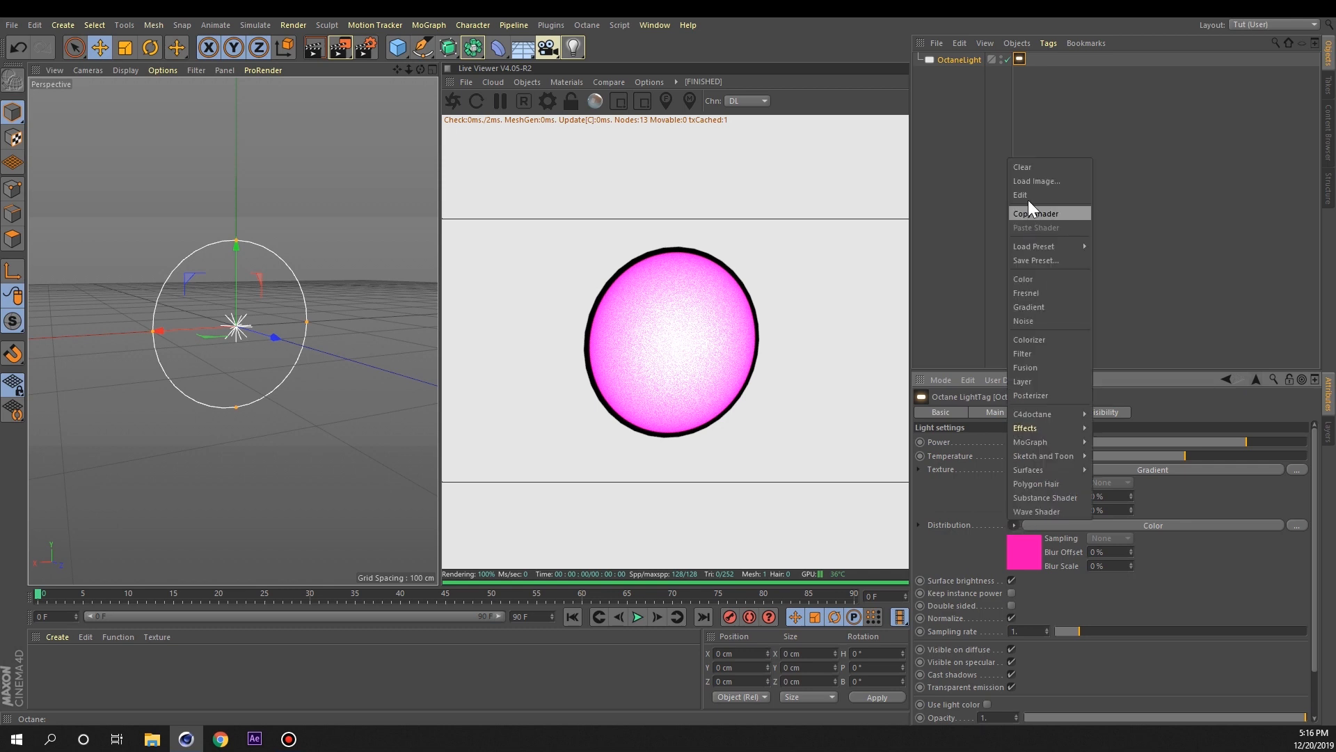
pyautogui.click(1026, 168)
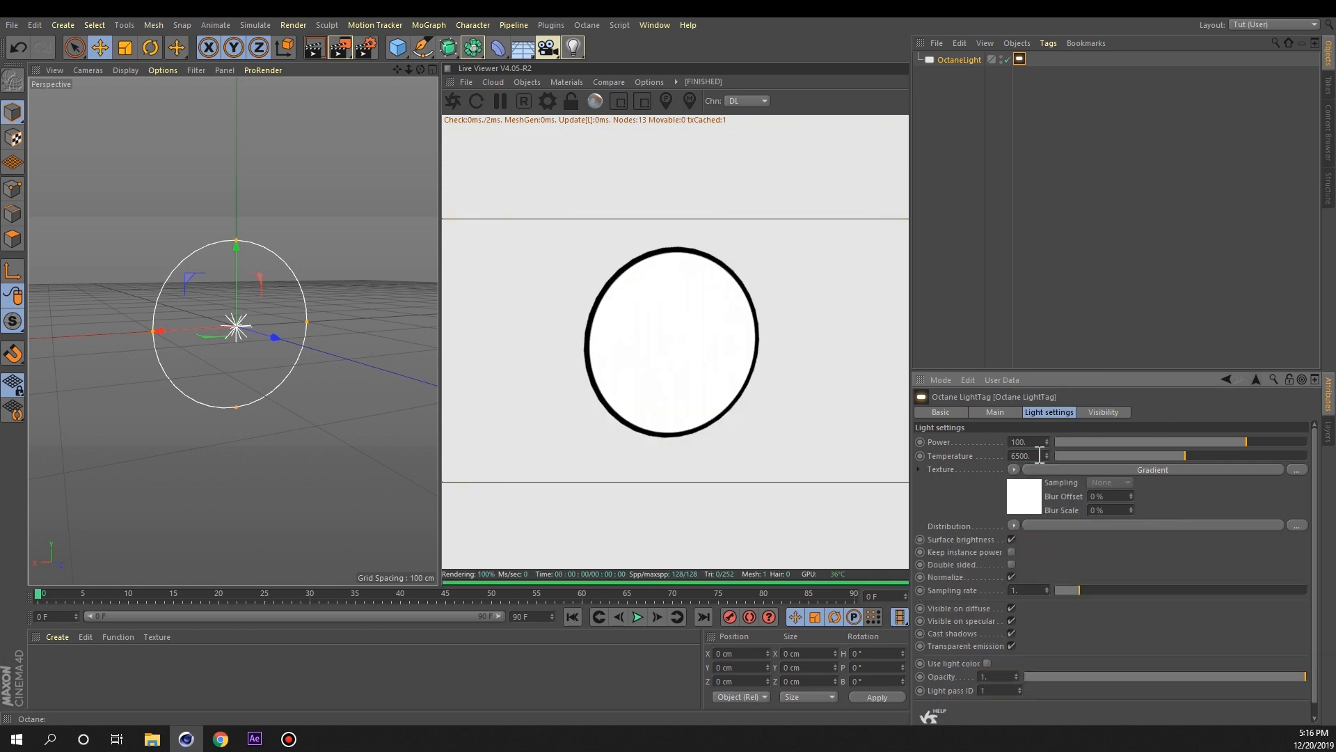
# - Set the light's temperature to 3200
pyautogui.moveTo(1039, 455); pyautogui.dragTo(909, 441)
pyautogui.write('3200')
pyautogui.press('Return')
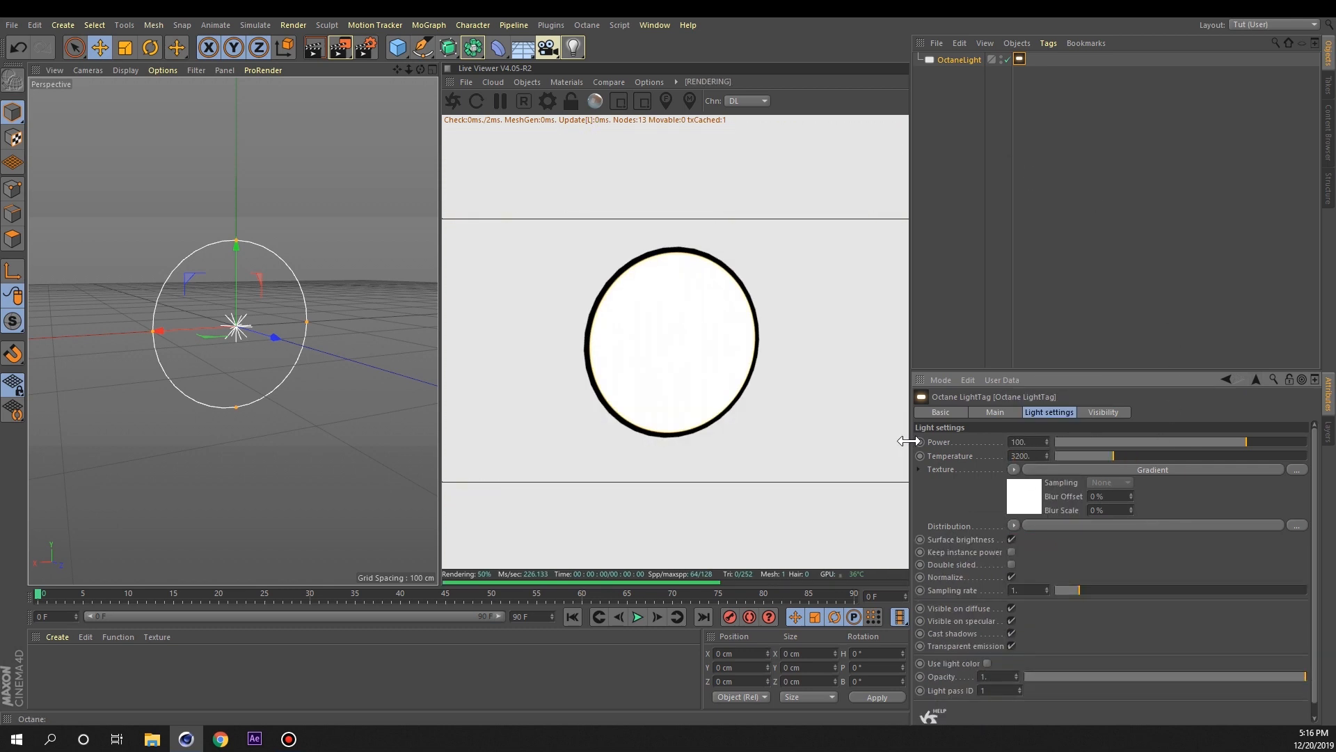
# - Add a plane and set its width to 1920 cm and height to 1080 cm
pyautogui.keyDown('alt'); pyautogui.moveTo(216, 286); pyautogui.dragTo(277, 278); pyautogui.keyUp('alt')
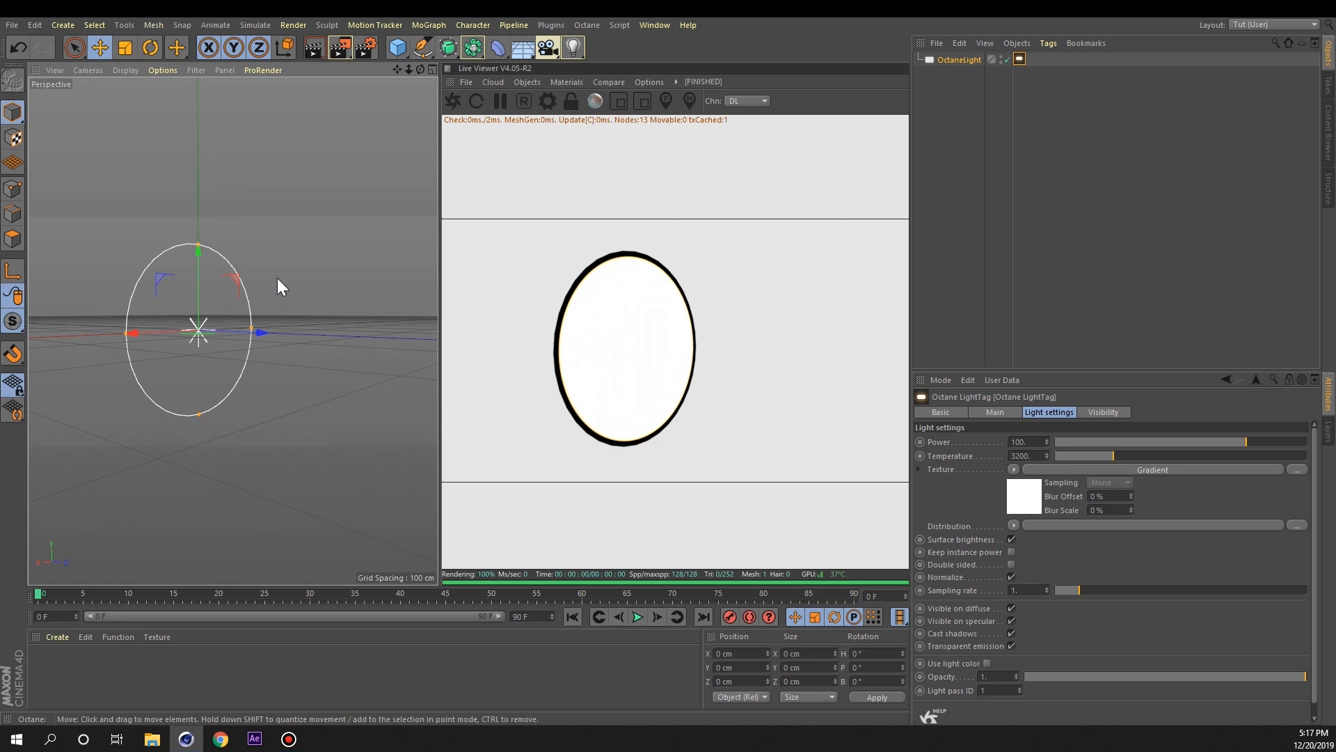
pyautogui.moveTo(398, 47); pyautogui.dragTo(502, 97)
pyautogui.click(1013, 442)
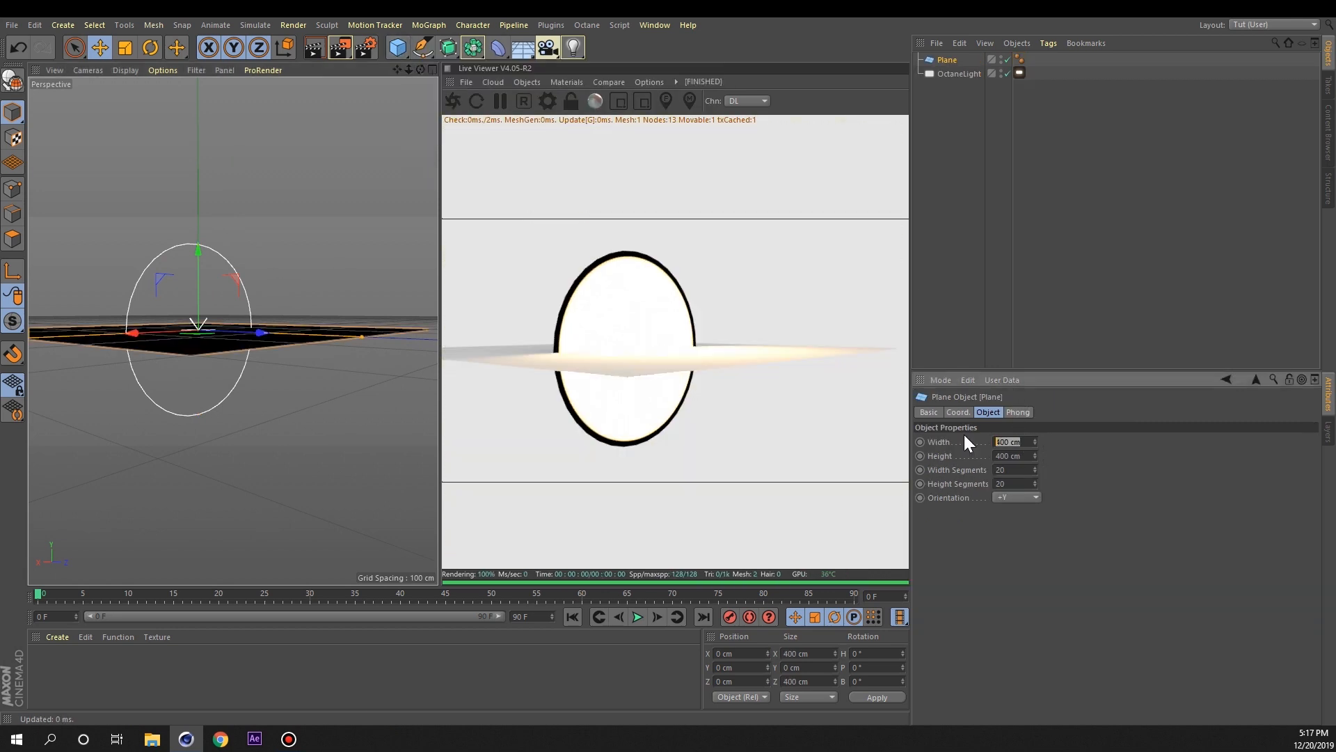
pyautogui.write('1920')
pyautogui.press('Tab')
pyautogui.write('1080')
pyautogui.press('Return')
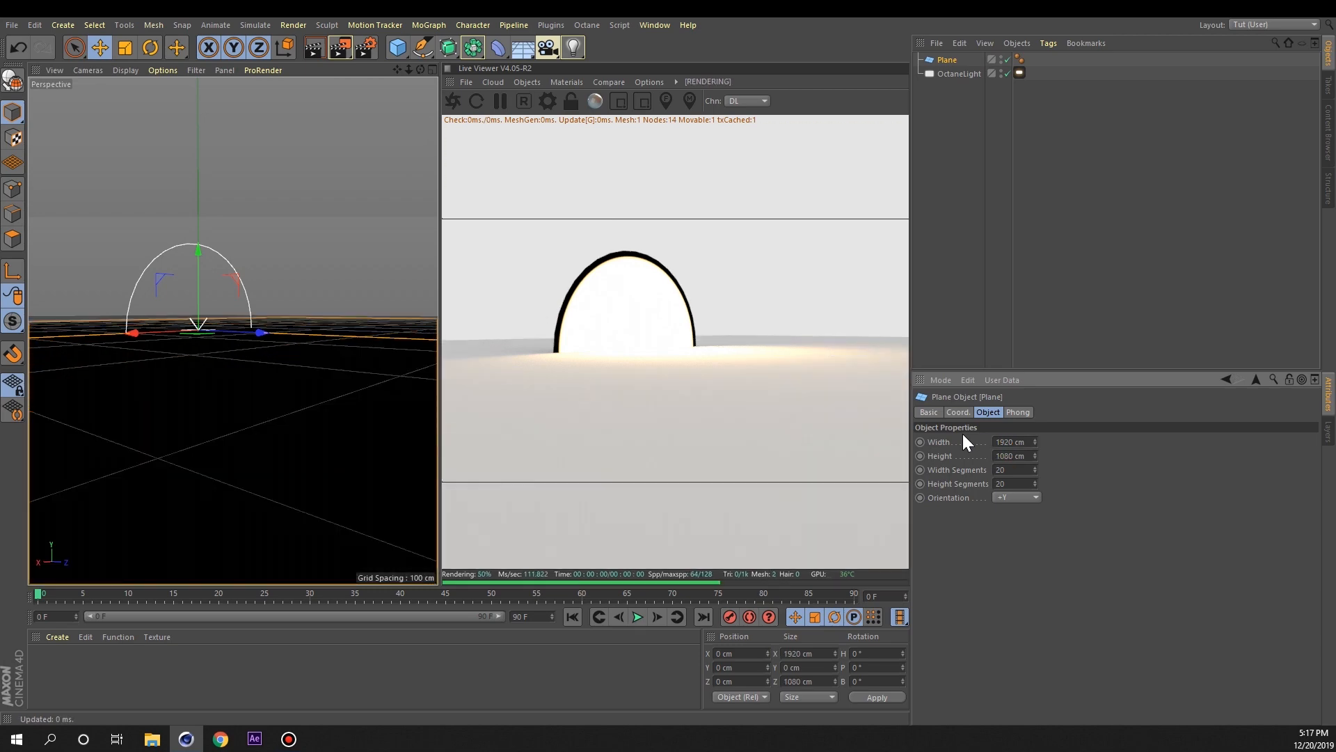
# - Move the plane about 949 cm along its Z axis, away from the disc light
pyautogui.scroll(-5, 240, 392)
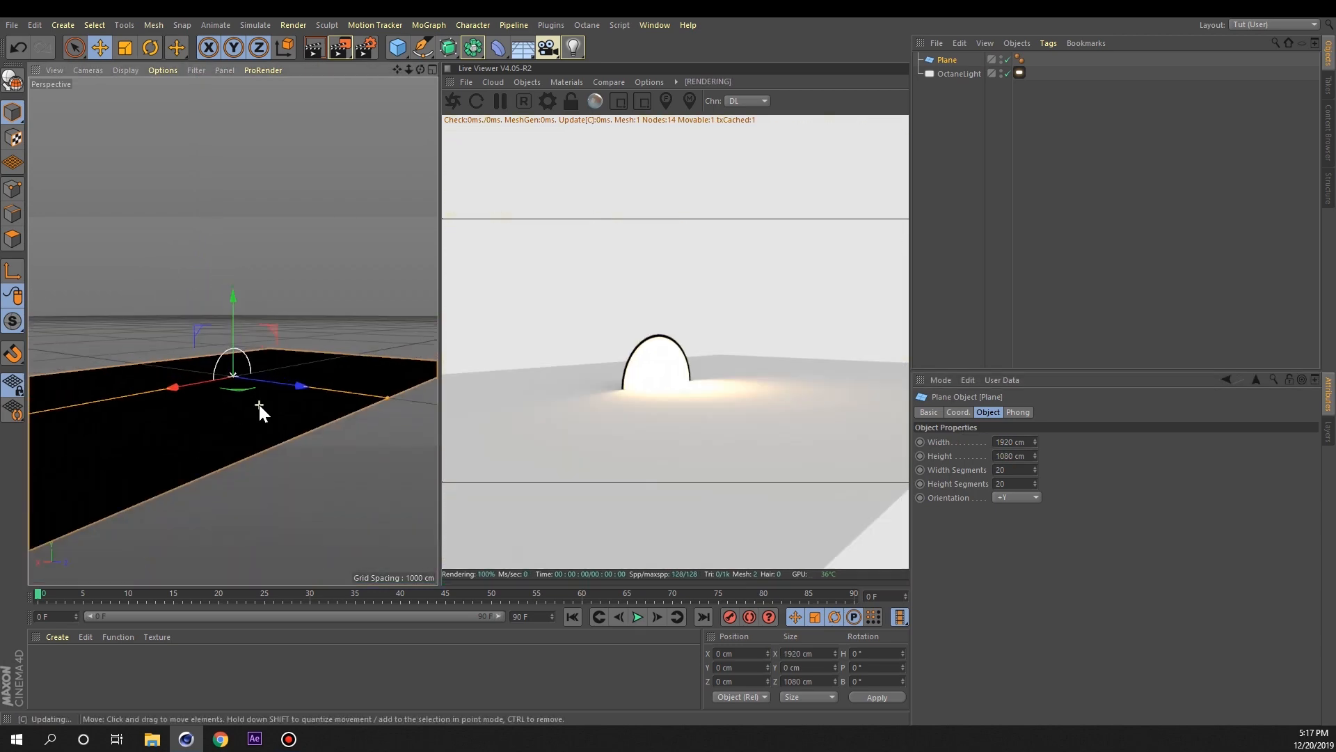
pyautogui.keyDown('alt'); pyautogui.moveTo(259, 404); pyautogui.dragTo(370, 387); pyautogui.keyUp('alt')
pyautogui.keyDown('alt'); pyautogui.moveTo(245, 355); pyautogui.dragTo(423, 355); pyautogui.keyUp('alt')
pyautogui.scroll(-3, 302, 354)
pyautogui.keyDown('alt'); pyautogui.moveTo(313, 354); pyautogui.dragTo(269, 381); pyautogui.keyUp('alt')
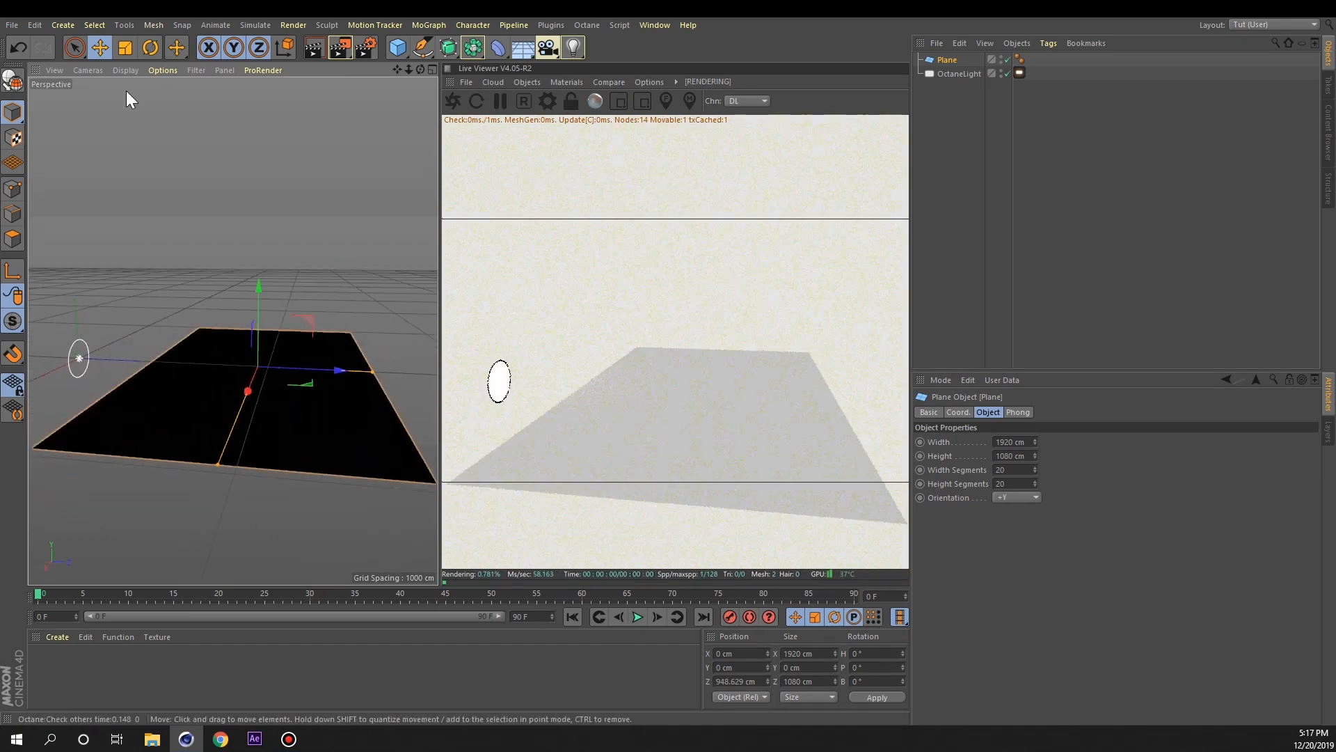
# - Rotate the plane's pitch to 90° so it stands upright facing the light
pyautogui.click(150, 48)
pyautogui.moveTo(230, 323); pyautogui.dragTo(291, 351)
pyautogui.hotkey('ctrl', 'z')
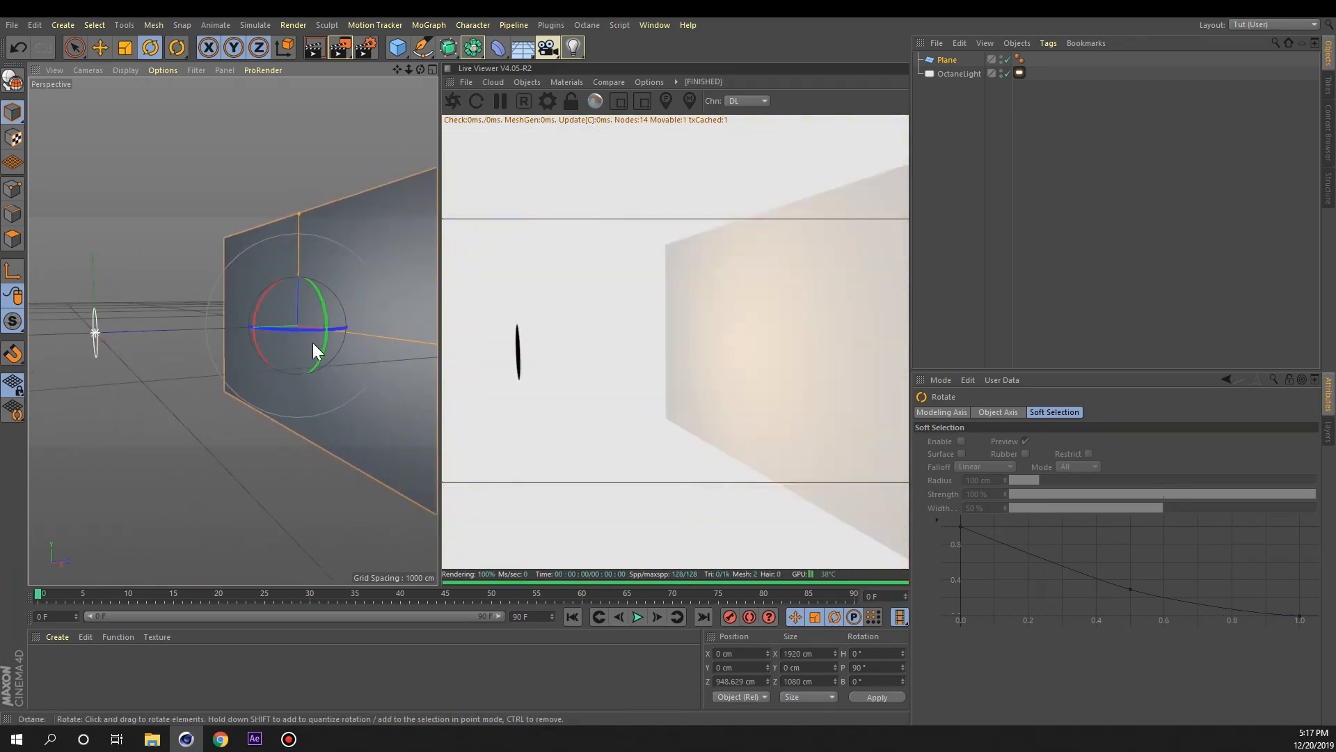
# - Create an Octane Diffuse material and apply it to the plane
pyautogui.click(569, 82)
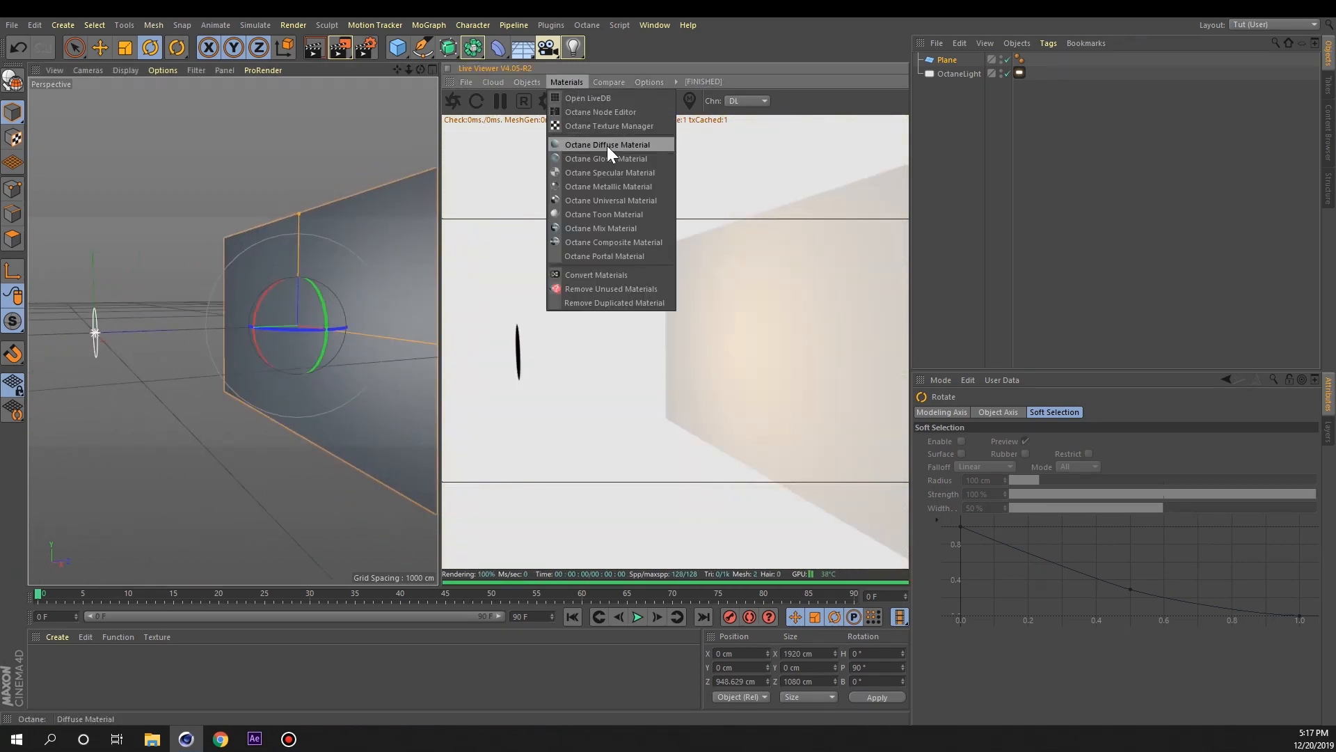
pyautogui.click(607, 145)
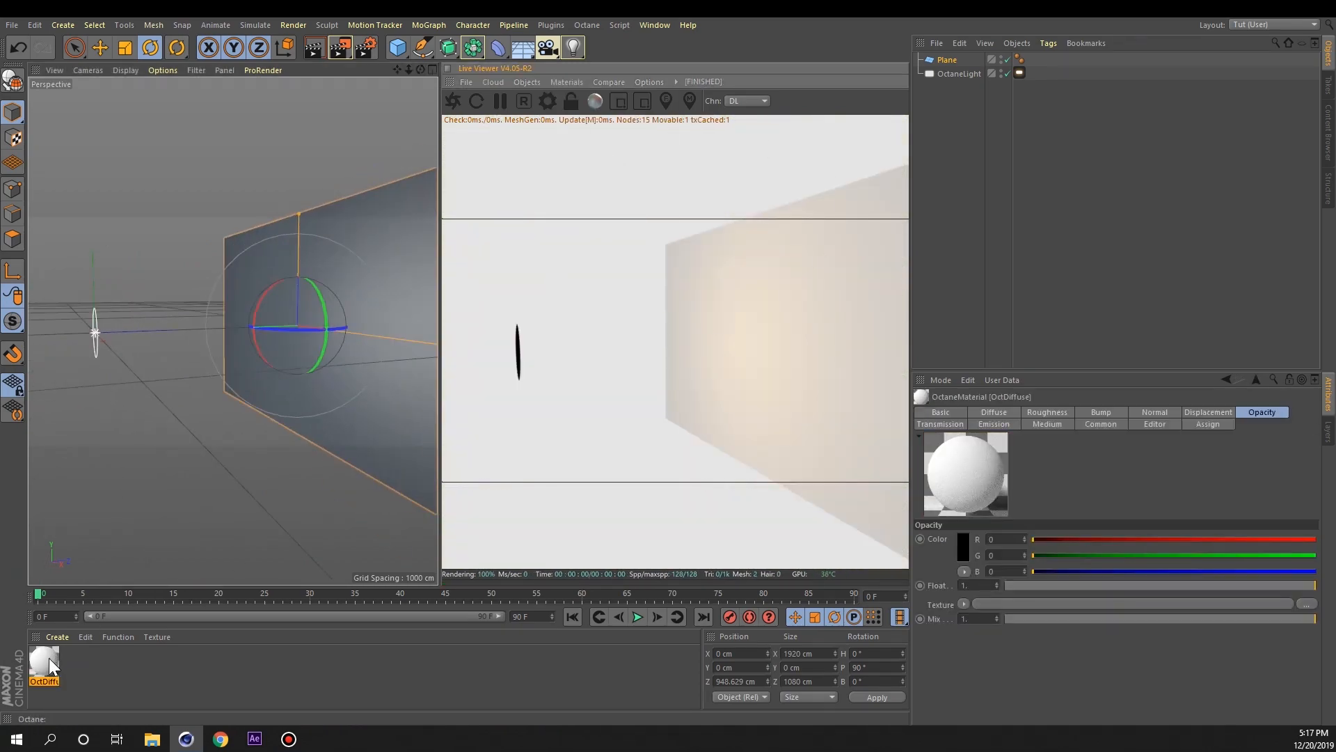
pyautogui.moveTo(49, 658); pyautogui.dragTo(957, 64)
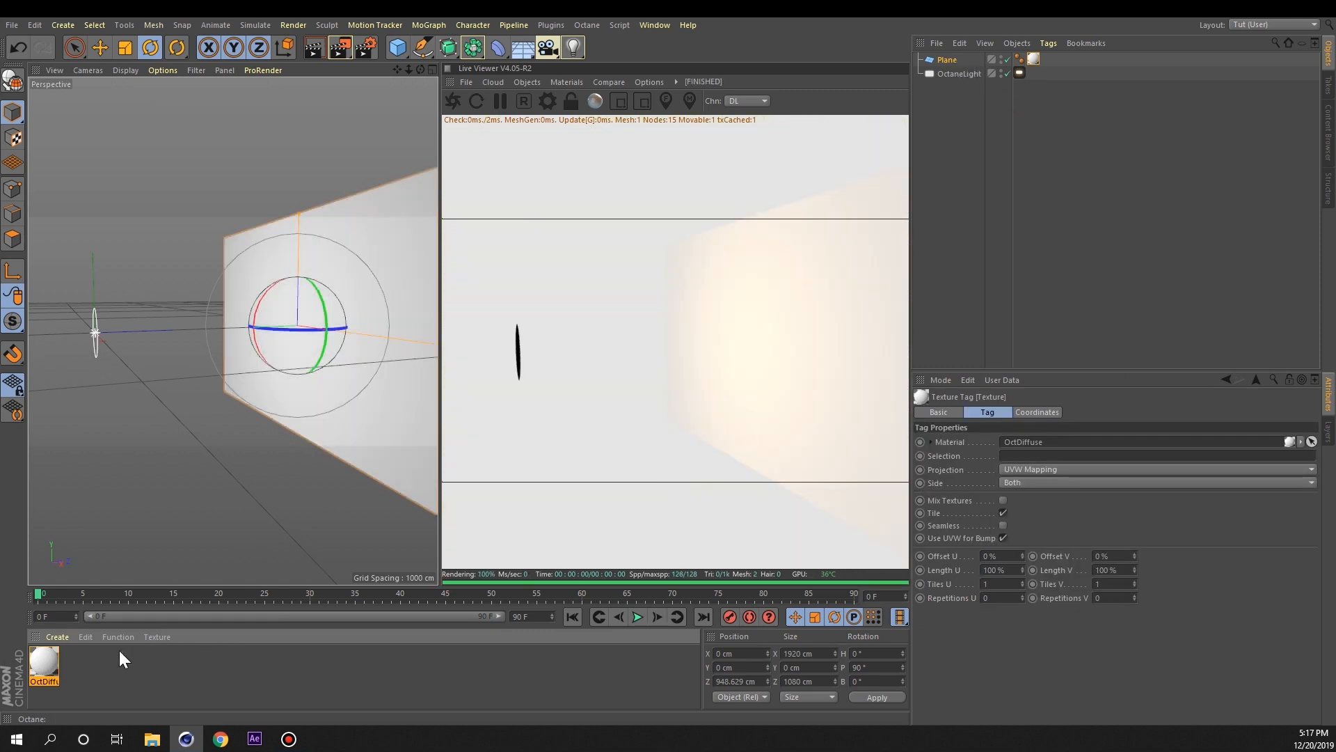
# - Assign a C4doctane ImageTexture to the opacity channel of the plane's diffuse material
pyautogui.click(49, 658)
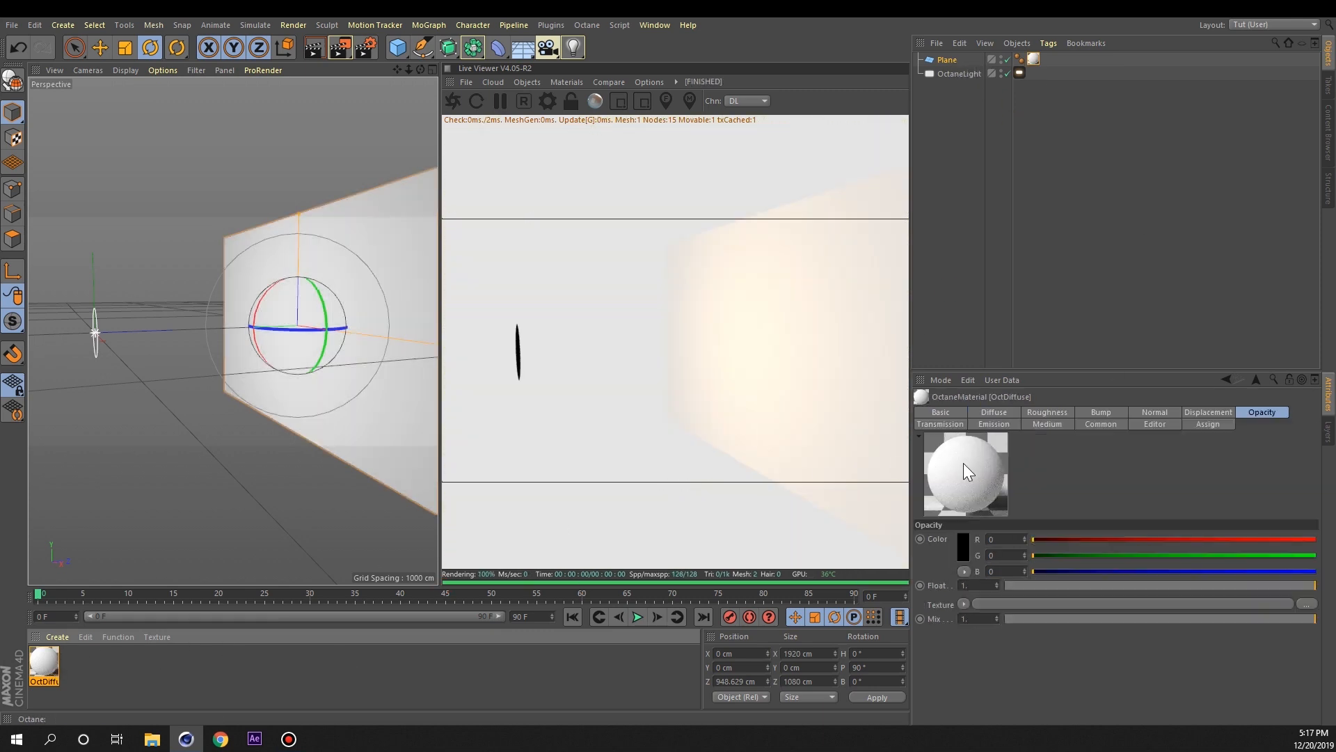
pyautogui.click(965, 604)
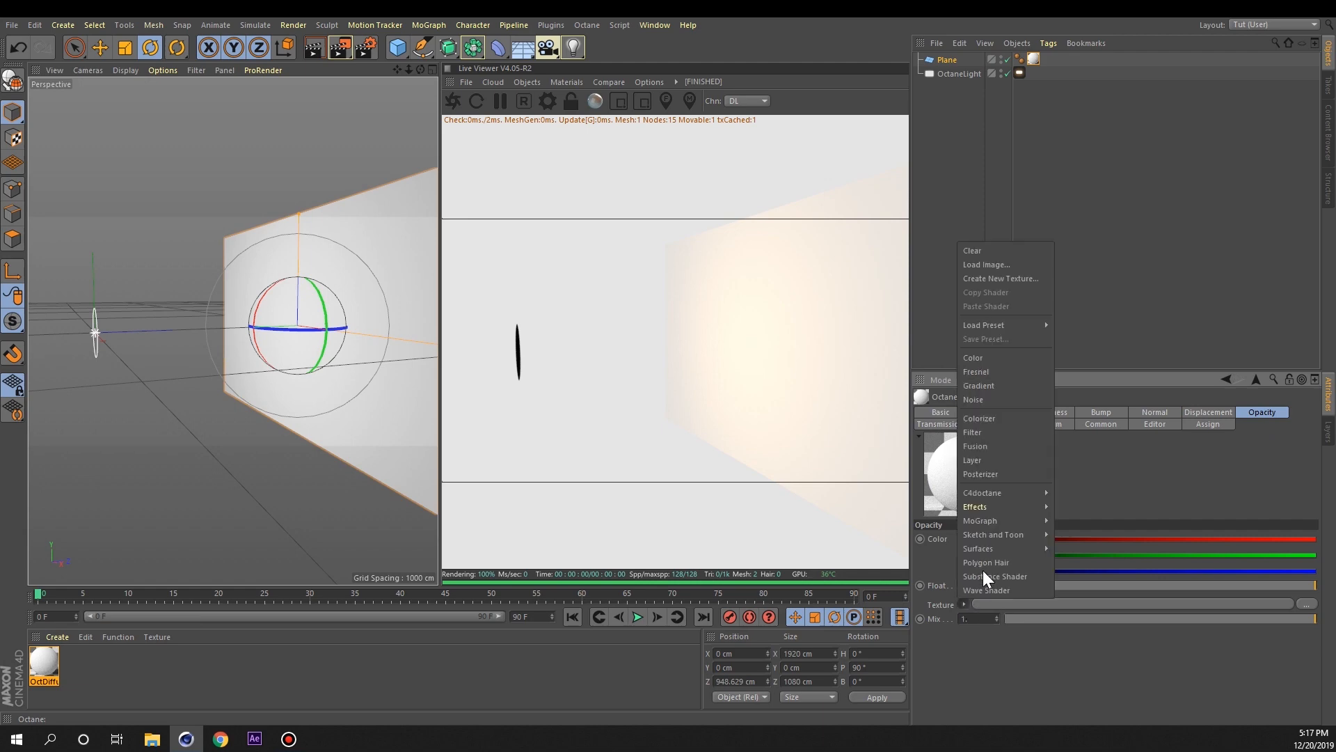
pyautogui.moveTo(1004, 491)
pyautogui.click(1103, 351)
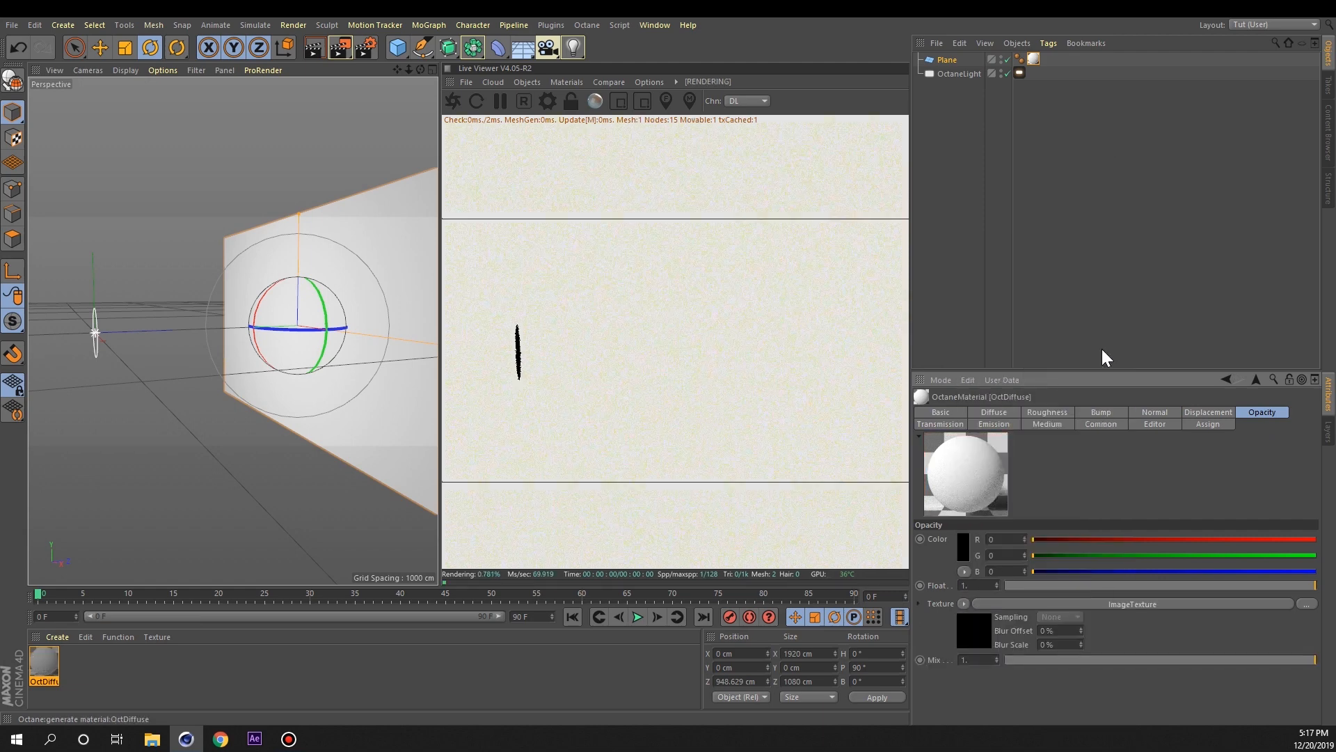
# - Load the image "C4D Tutorial 1 clouds and stars b&w" into the opacity ImageTexture without copying it to the project location
pyautogui.click(1130, 602)
pyautogui.click(1306, 441)
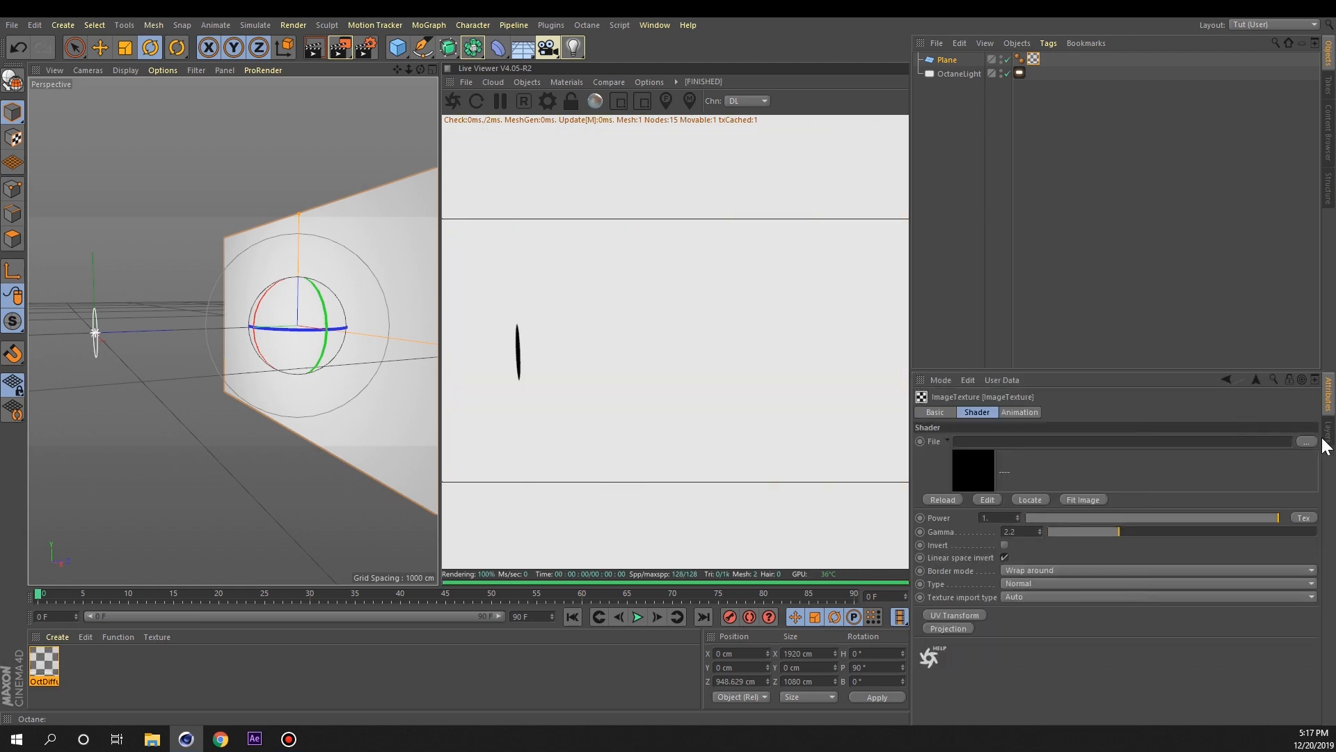
pyautogui.click(386, 197)
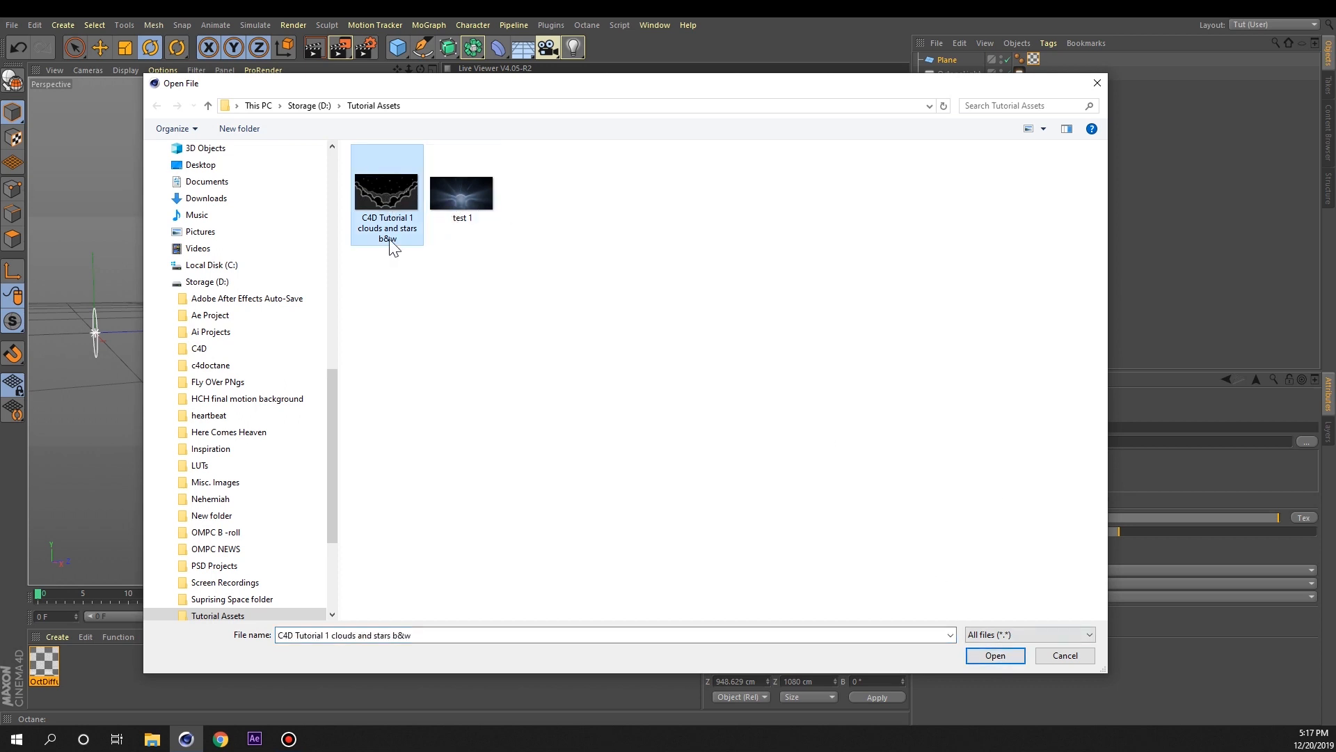
pyautogui.click(1003, 654)
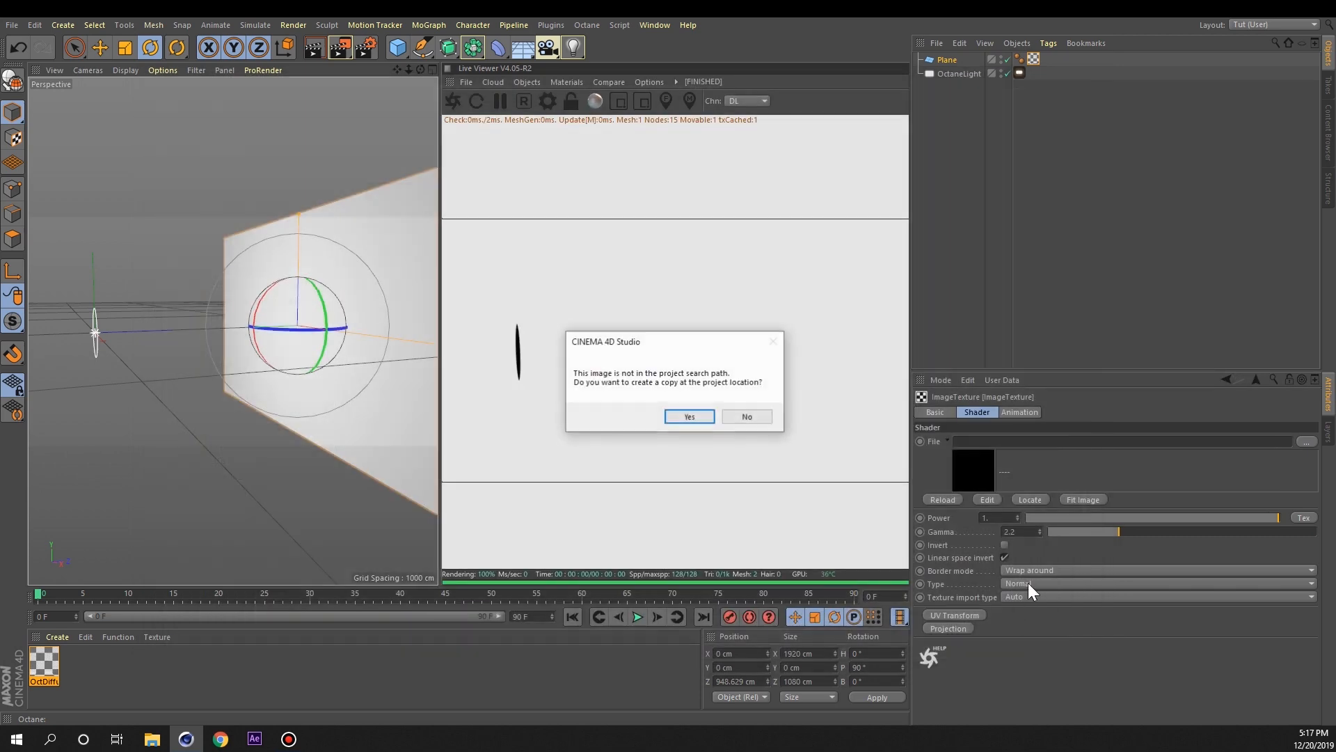
pyautogui.click(746, 415)
# - Invert the clouds-and-stars opacity texture and check the plane from both its front and back
pyautogui.keyDown('alt'); pyautogui.moveTo(424, 373); pyautogui.dragTo(261, 297); pyautogui.keyUp('alt')
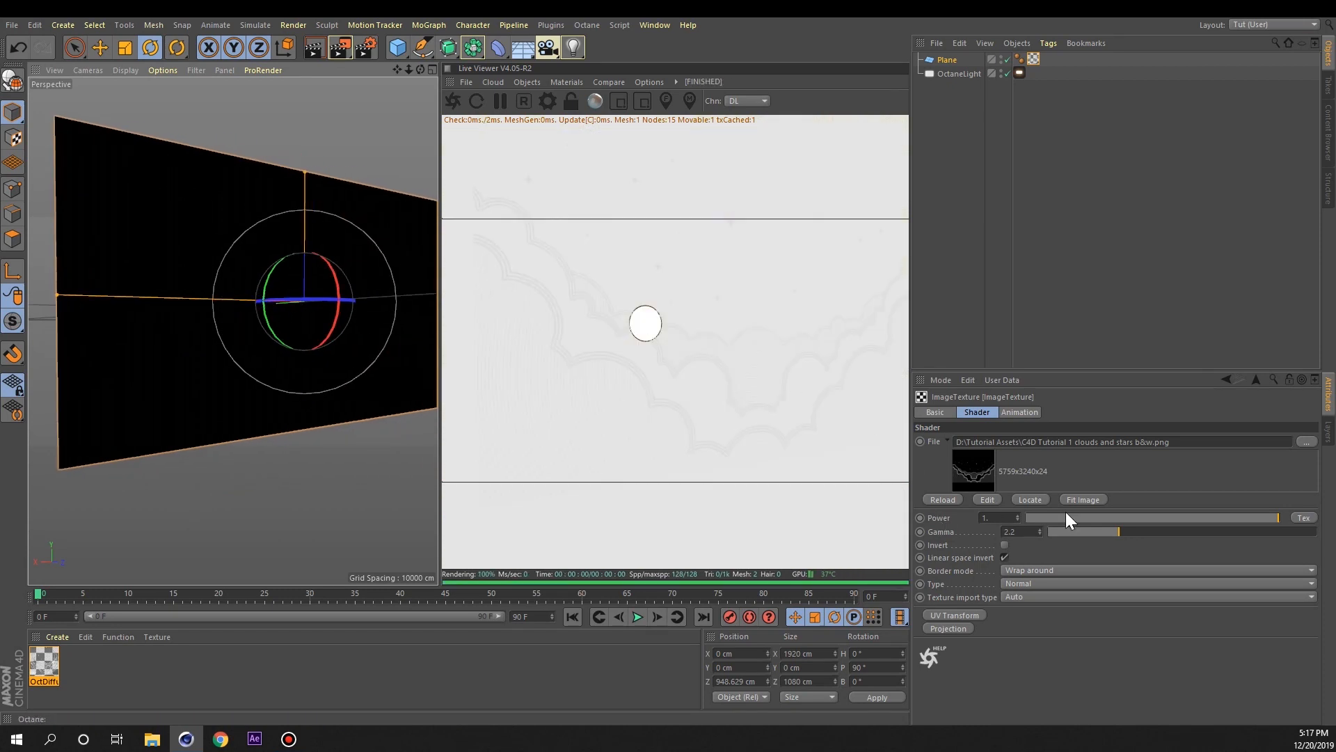
pyautogui.click(1005, 545)
pyautogui.keyDown('alt'); pyautogui.moveTo(233, 334); pyautogui.dragTo(267, 302, button='middle'); pyautogui.keyUp('alt')
pyautogui.keyDown('alt'); pyautogui.moveTo(267, 302); pyautogui.dragTo(179, 277); pyautogui.keyUp('alt')
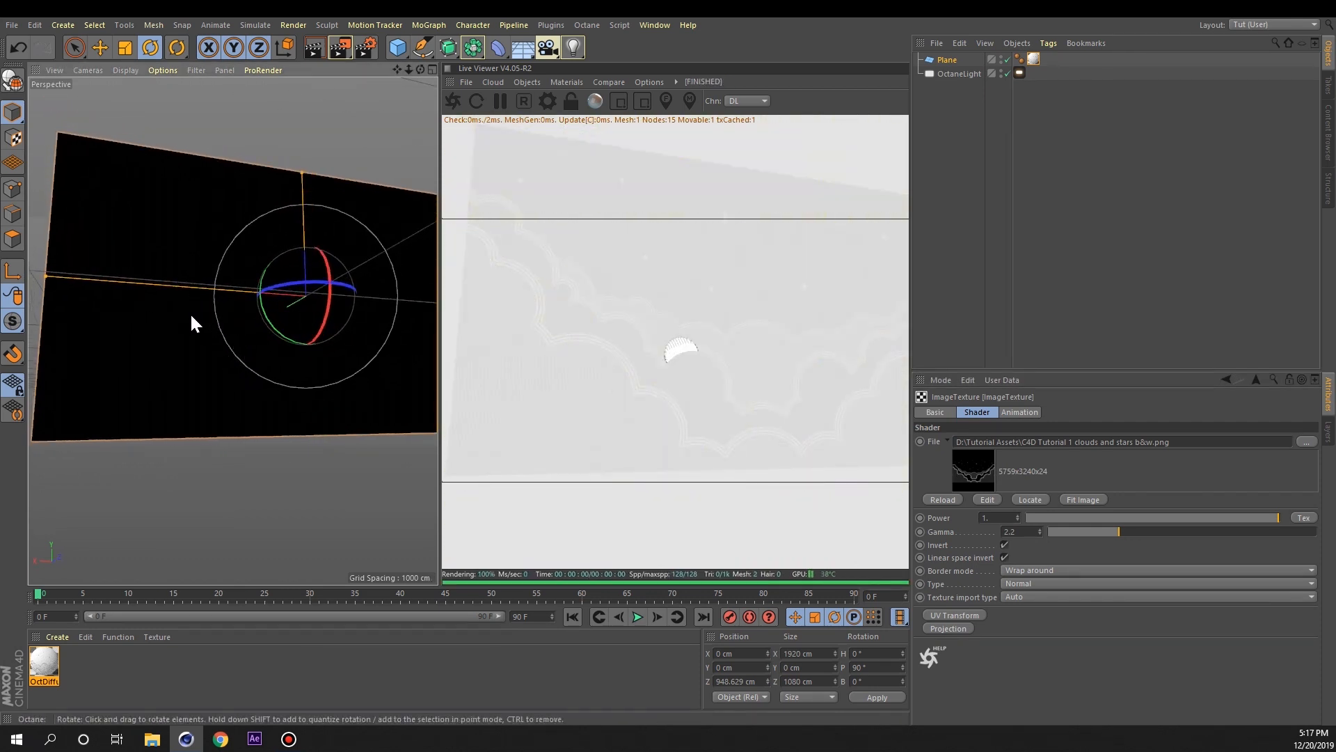
pyautogui.keyDown('alt'); pyautogui.moveTo(185, 277); pyautogui.dragTo(277, 313); pyautogui.keyUp('alt')
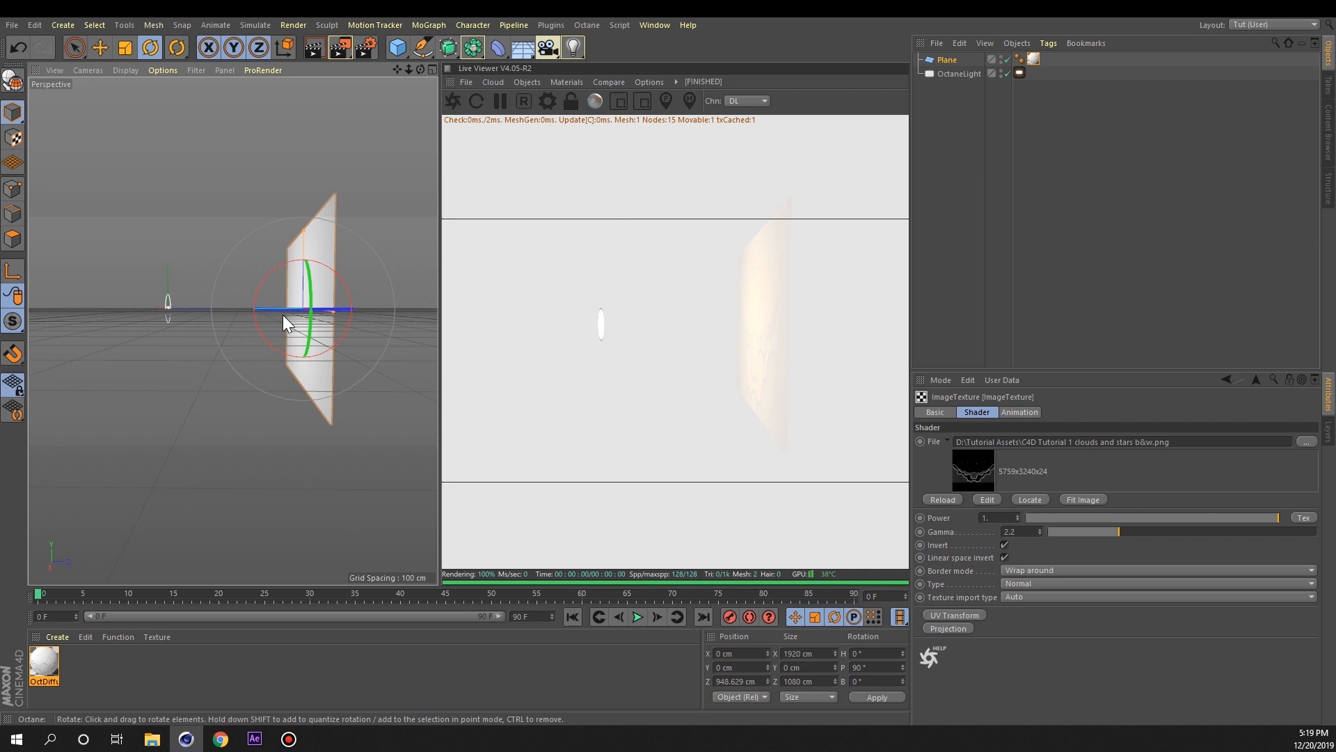
# - Add an Octane Texture Environment and set its RgbSpectrum colour to black
pyautogui.click(539, 83)
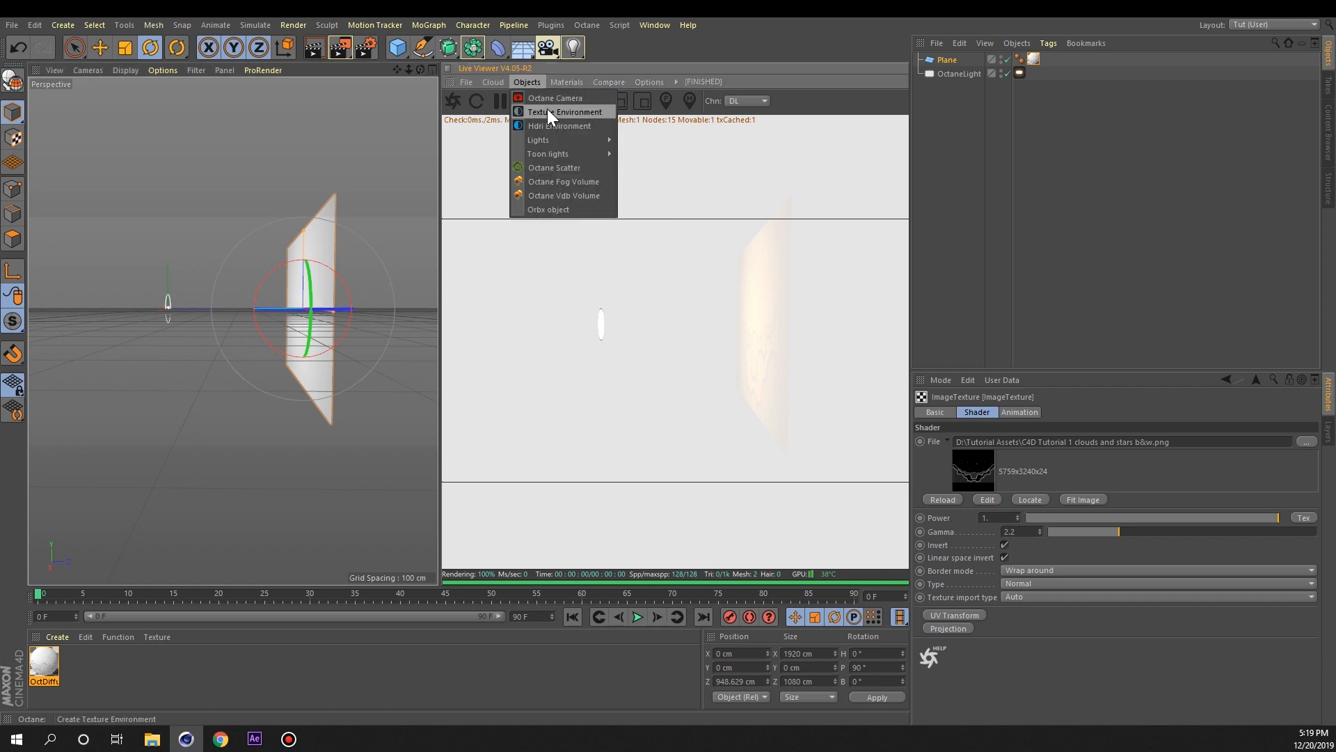
pyautogui.click(547, 111)
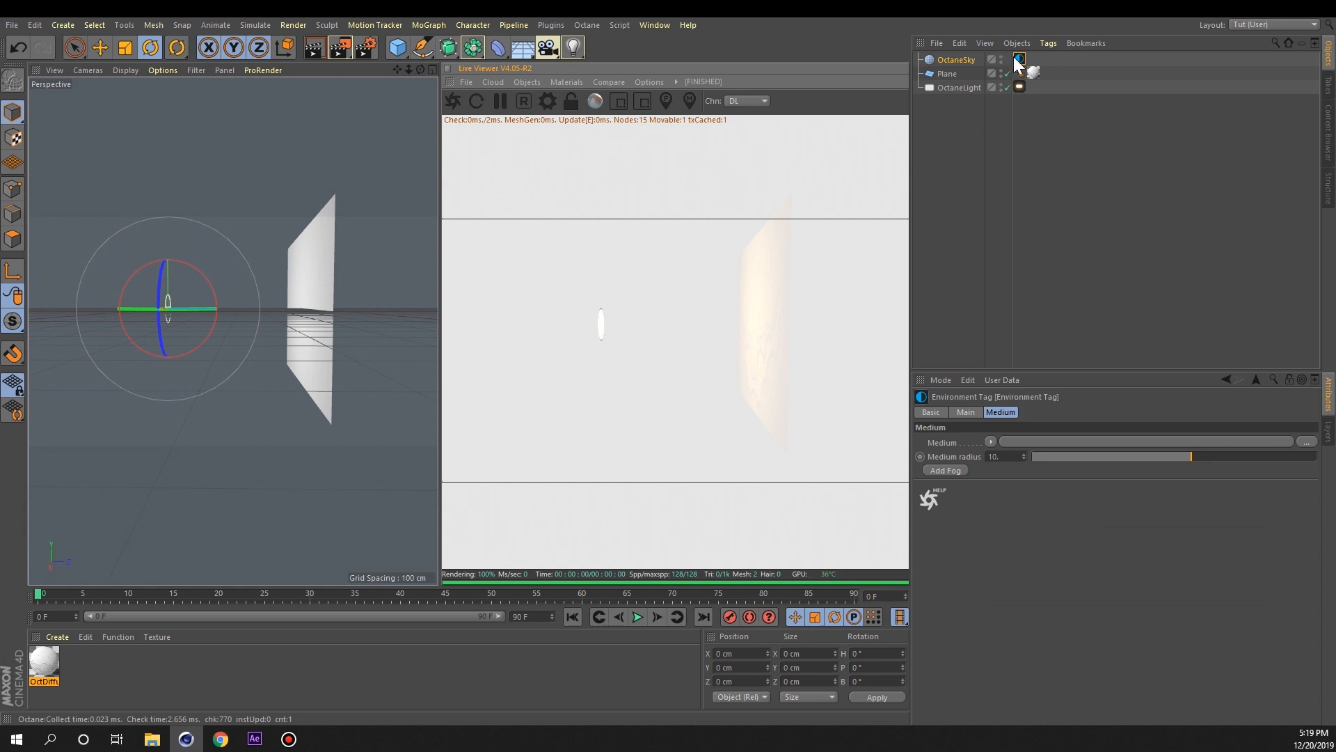
pyautogui.click(966, 412)
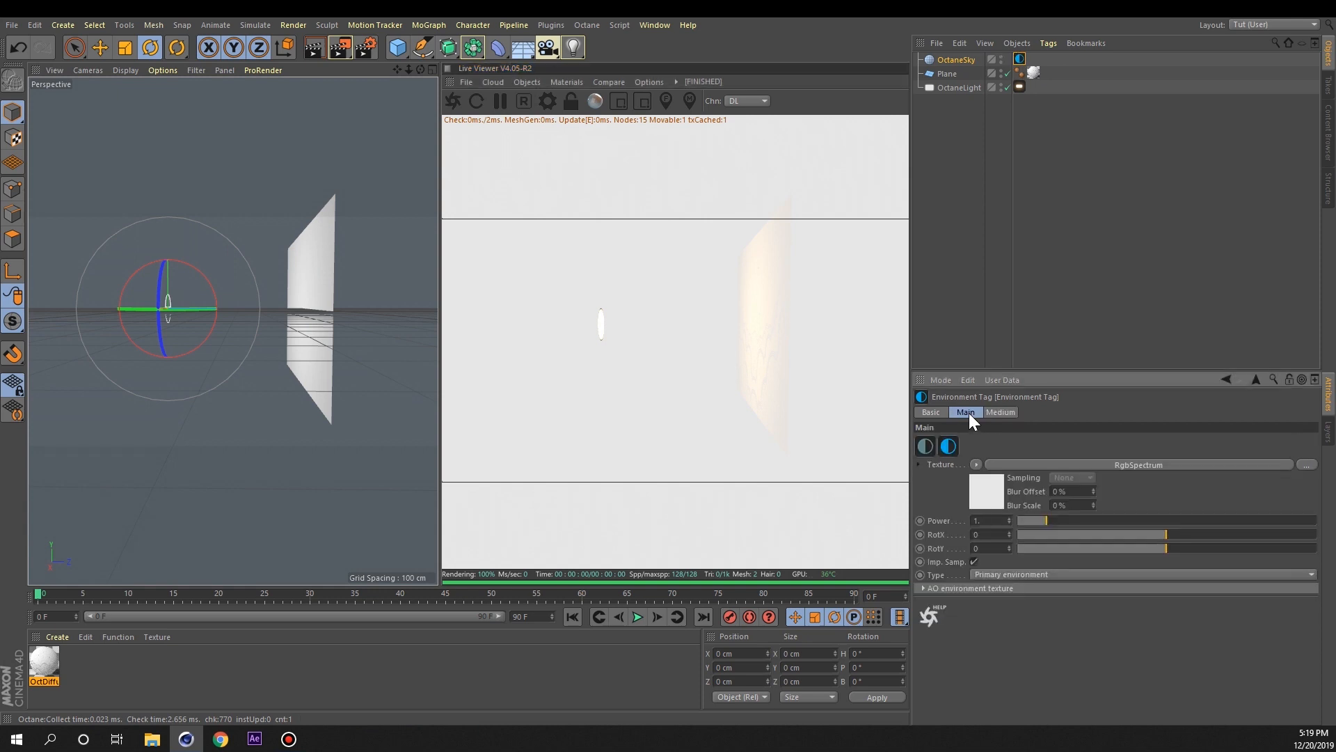
pyautogui.click(991, 490)
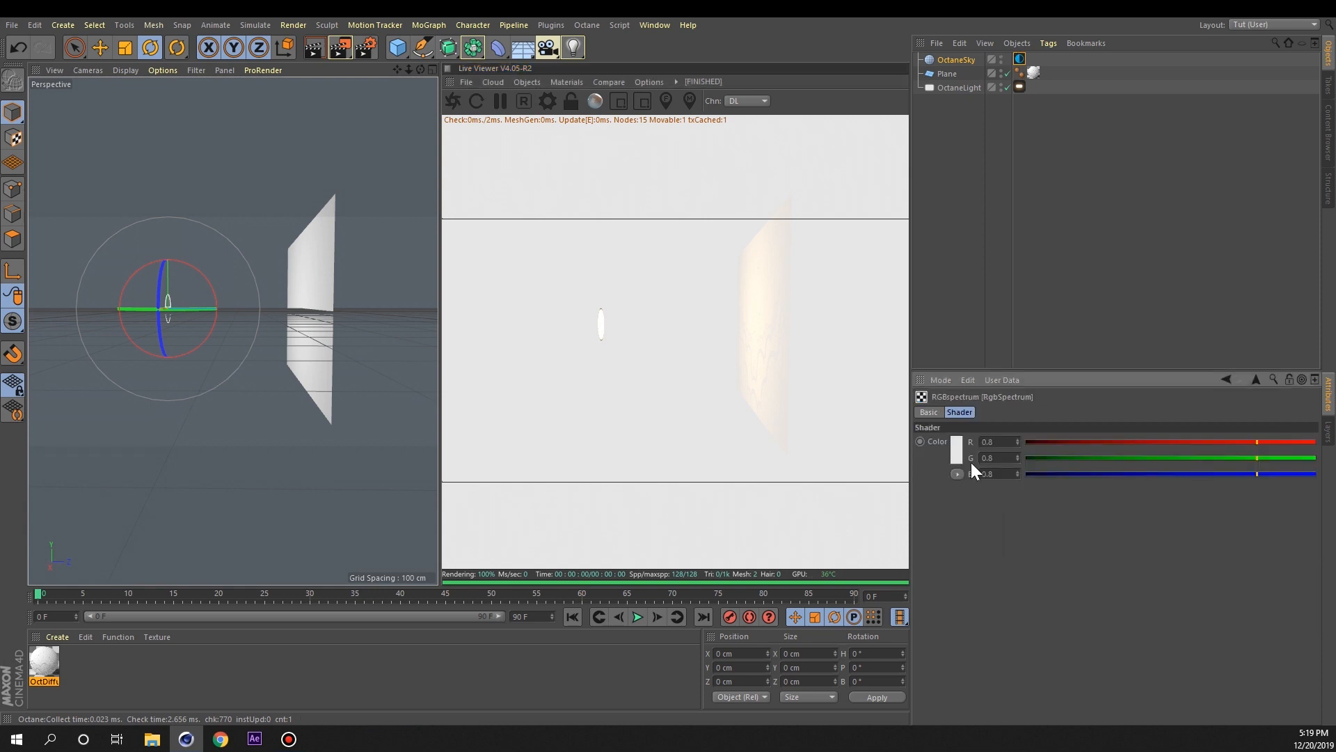
pyautogui.click(959, 457)
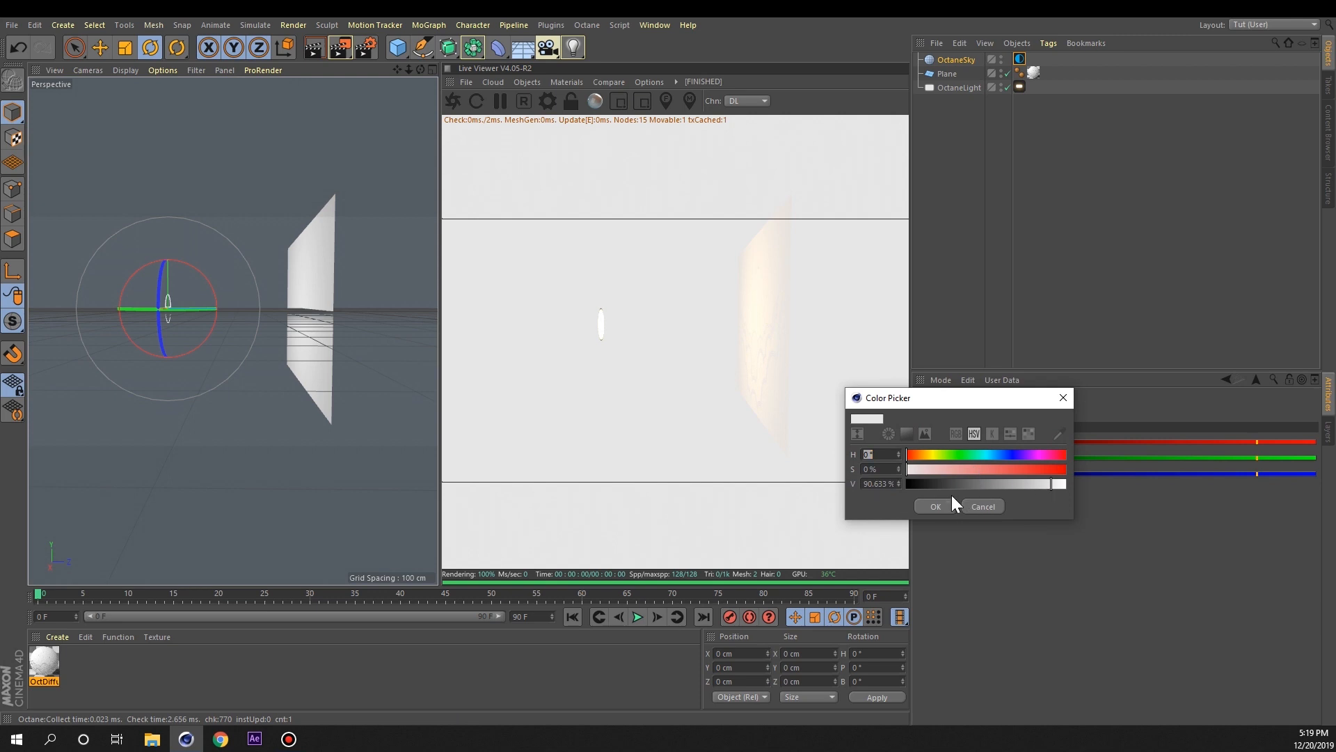
pyautogui.moveTo(950, 485); pyautogui.dragTo(896, 483)
pyautogui.click(933, 504)
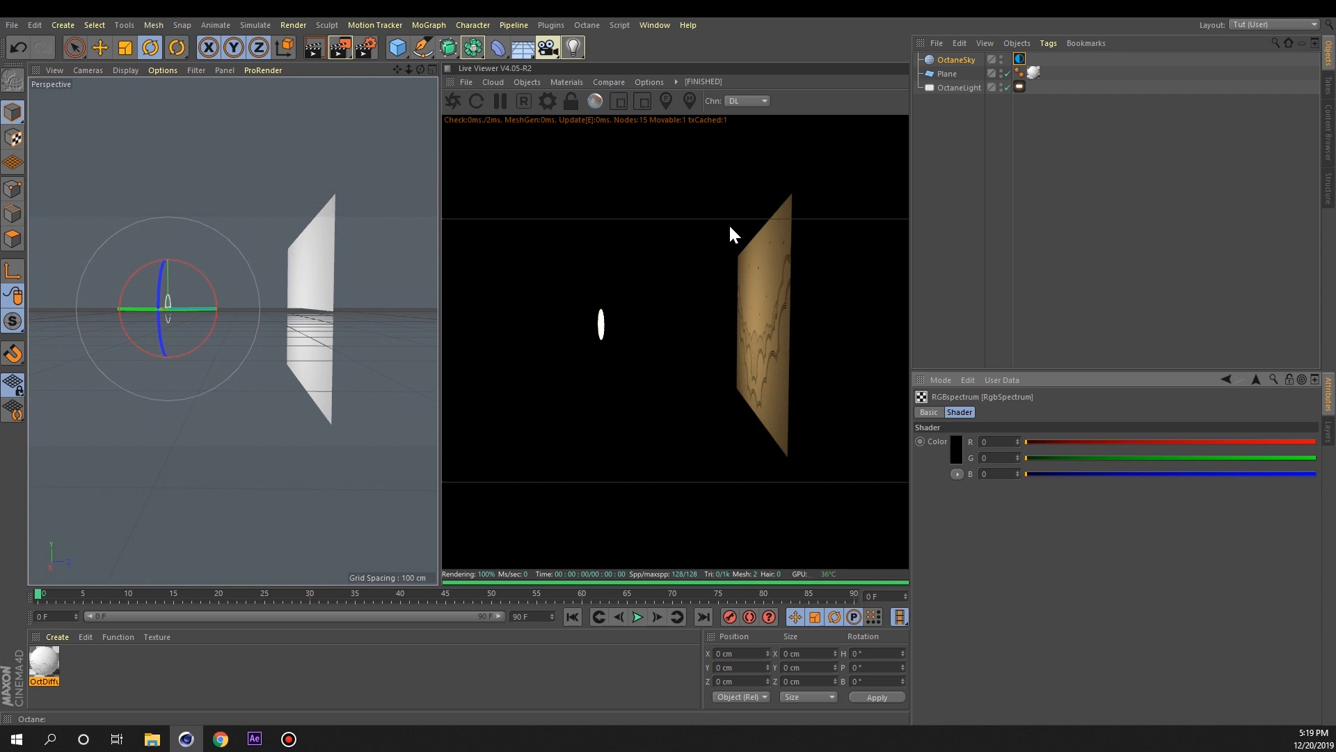
pyautogui.click(1020, 60)
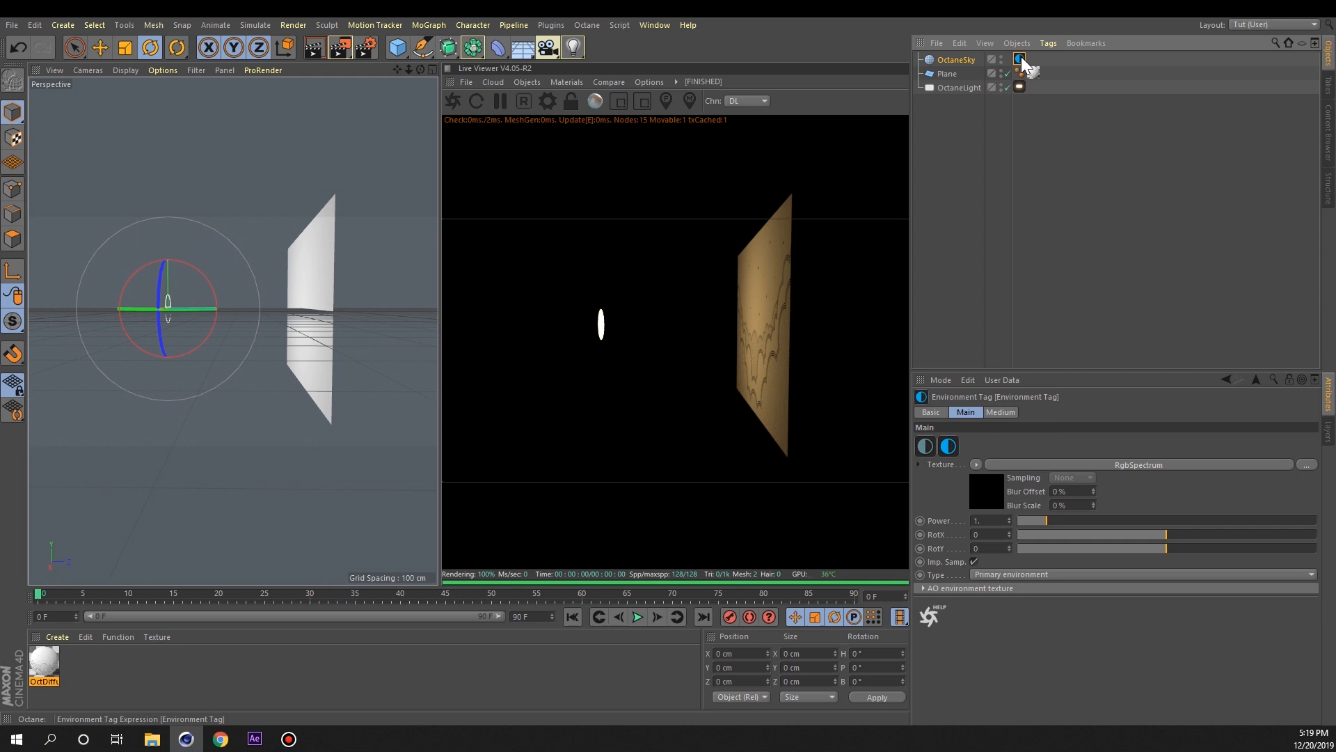
pyautogui.click(1003, 411)
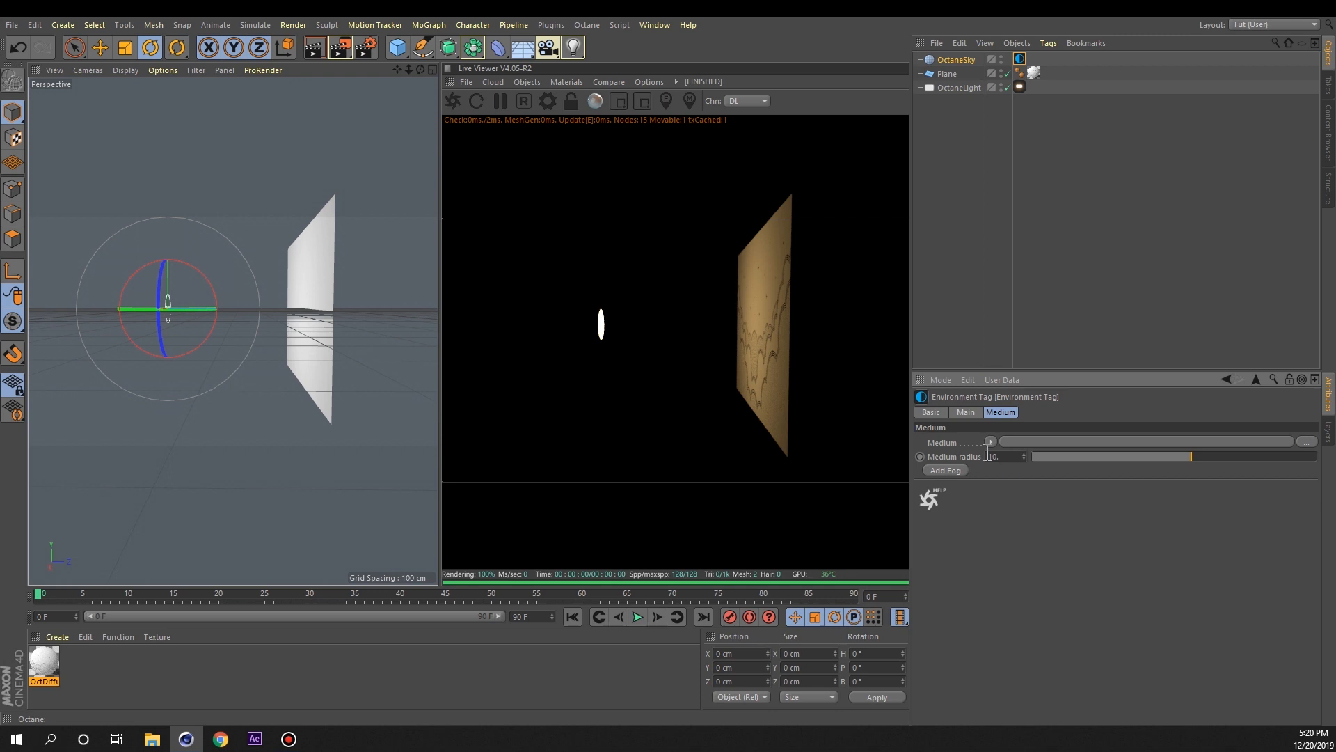
pyautogui.click(972, 413)
pyautogui.click(995, 412)
pyautogui.click(967, 412)
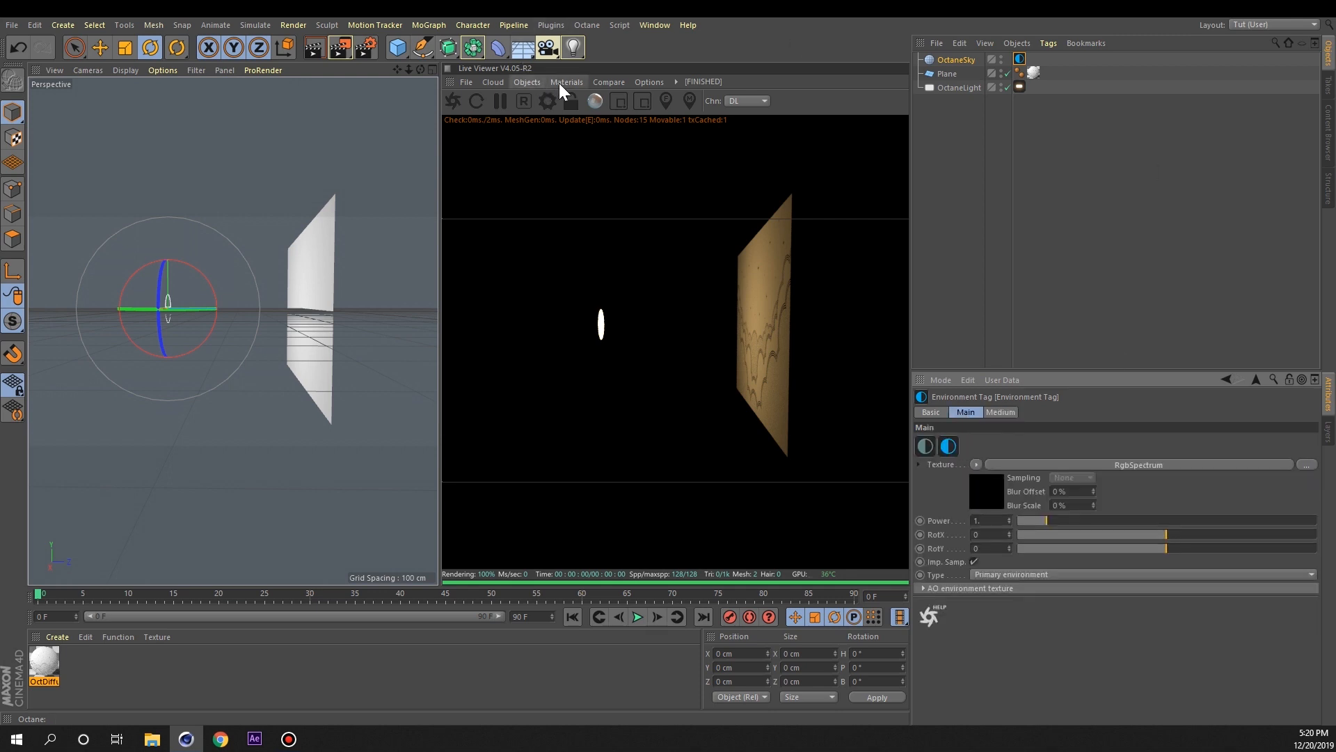
# - Add an Octane Fog Volume to the scene and set its editor voxel size to 50
pyautogui.click(537, 82)
pyautogui.click(568, 175)
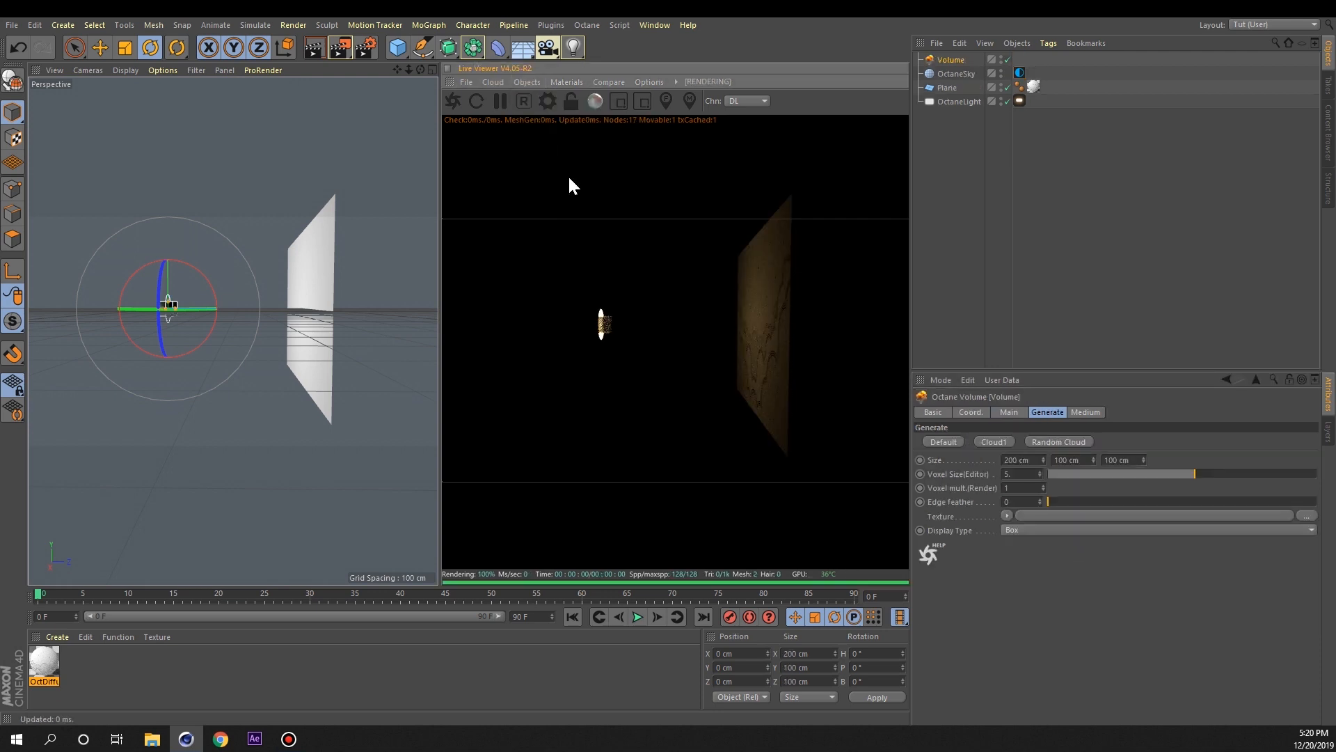
pyautogui.keyDown('alt'); pyautogui.moveTo(208, 346); pyautogui.dragTo(198, 352); pyautogui.keyUp('alt')
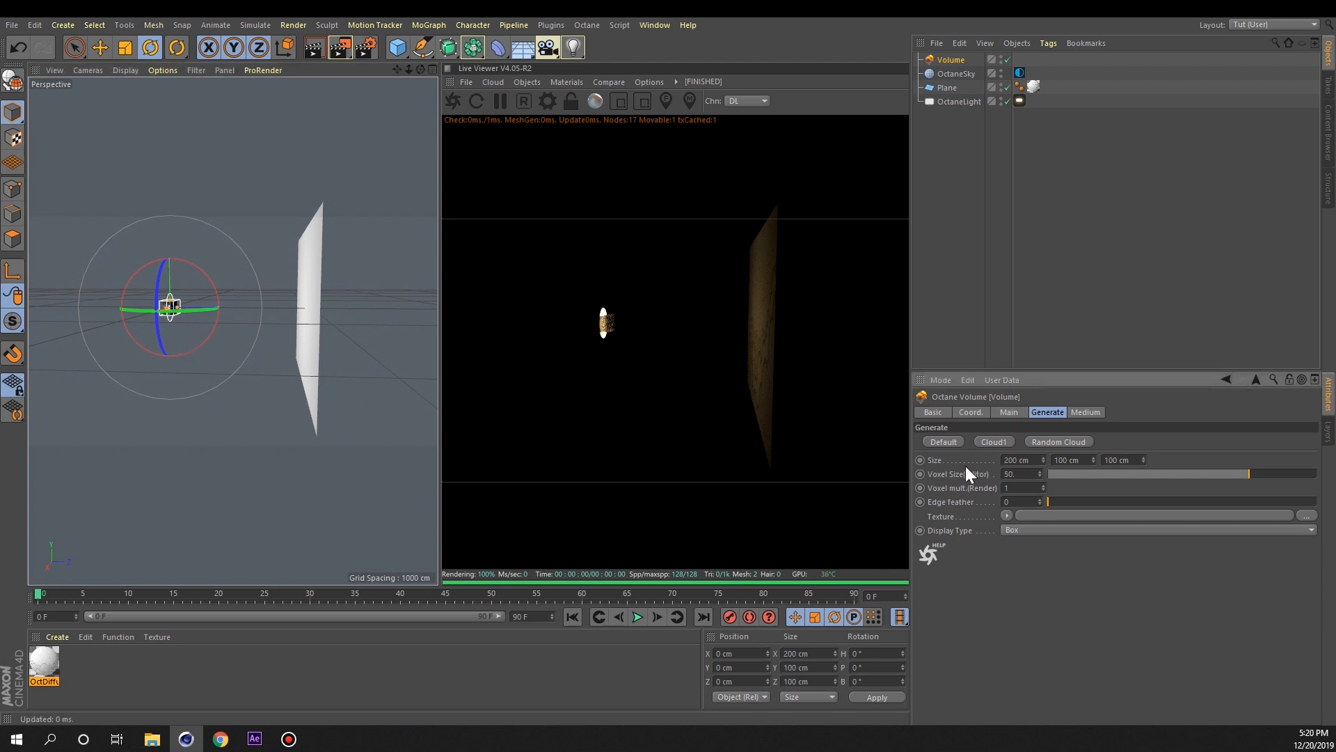
# - Enlarge the fog volume to about 5609 × 2733 × 3718 cm so it encloses the light and the plane
pyautogui.moveTo(179, 306); pyautogui.dragTo(446, 317)
pyautogui.scroll(-5, 109, 336)
pyautogui.keyDown('alt'); pyautogui.moveTo(109, 337); pyautogui.dragTo(161, 407); pyautogui.keyUp('alt')
pyautogui.moveTo(267, 299); pyautogui.dragTo(282, 139)
pyautogui.keyDown('alt'); pyautogui.moveTo(300, 263); pyautogui.dragTo(267, 241); pyautogui.keyUp('alt')
pyautogui.keyDown('alt'); pyautogui.moveTo(296, 370); pyautogui.dragTo(339, 380); pyautogui.keyUp('alt')
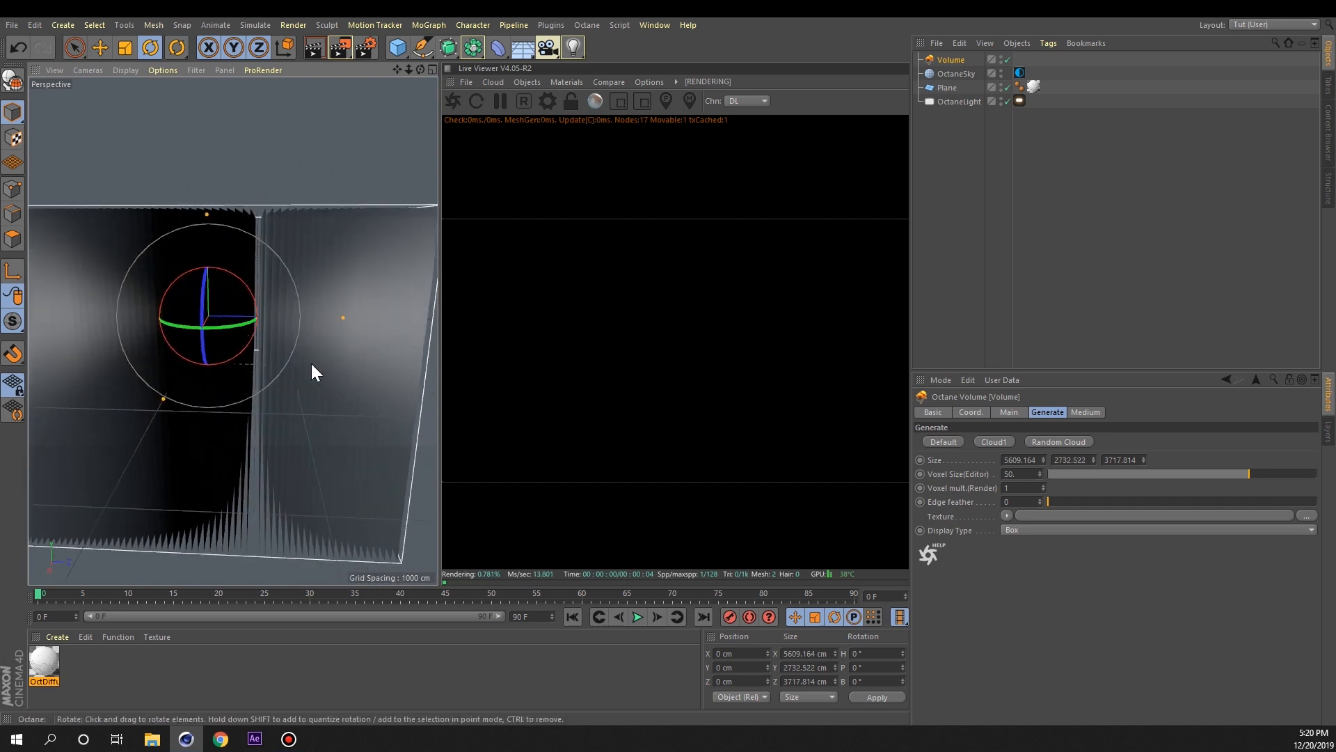
pyautogui.keyDown('alt'); pyautogui.moveTo(237, 361); pyautogui.dragTo(306, 376); pyautogui.keyUp('alt')
pyautogui.keyDown('alt'); pyautogui.moveTo(369, 299); pyautogui.dragTo(306, 301); pyautogui.keyUp('alt')
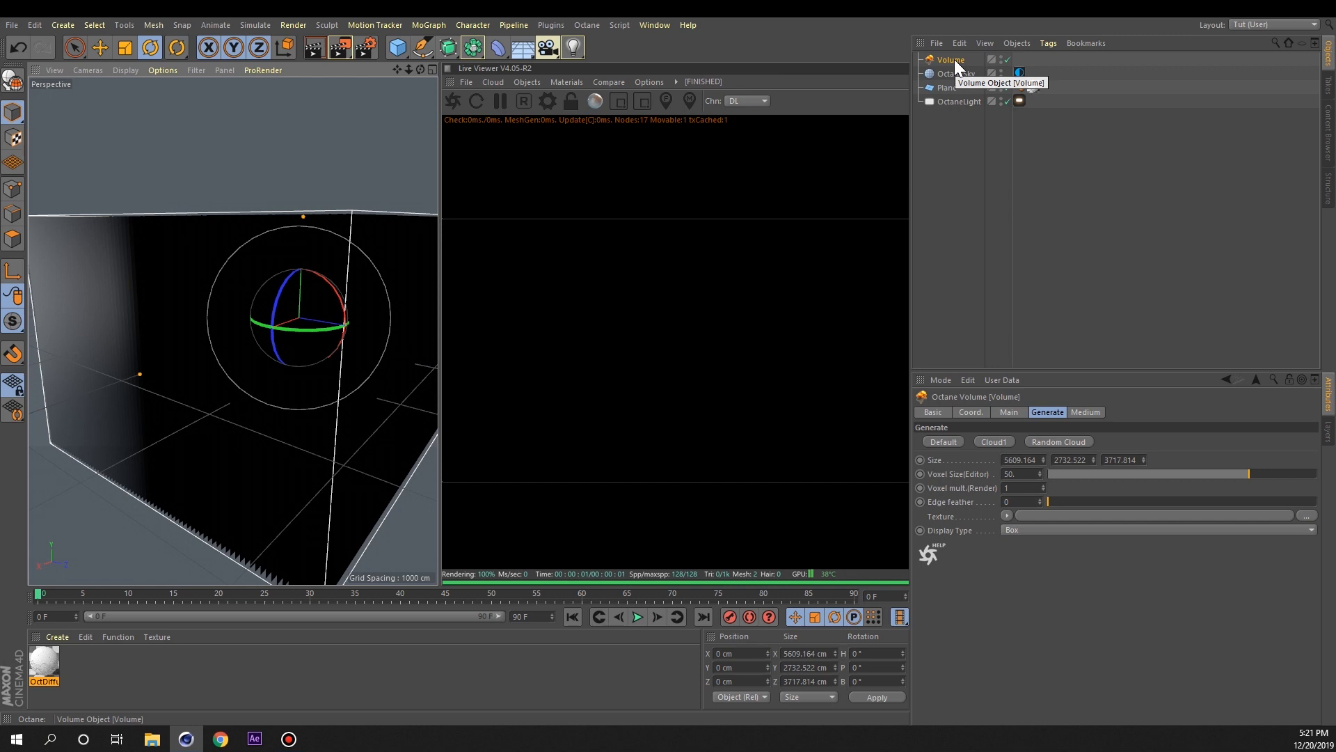
# - Lower the density of the fog volume's Volume Medium to about 0.136 and check the rays from in front of the plane
pyautogui.click(1088, 412)
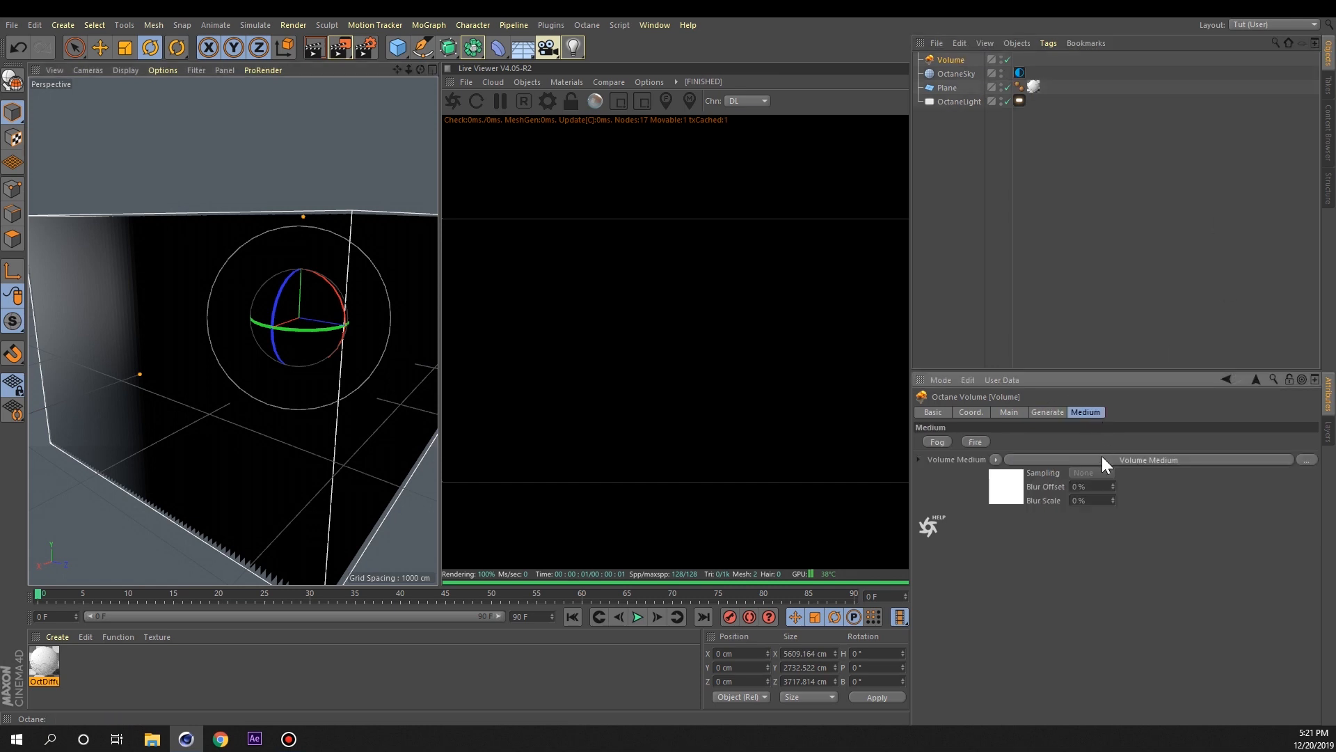
pyautogui.click(1155, 458)
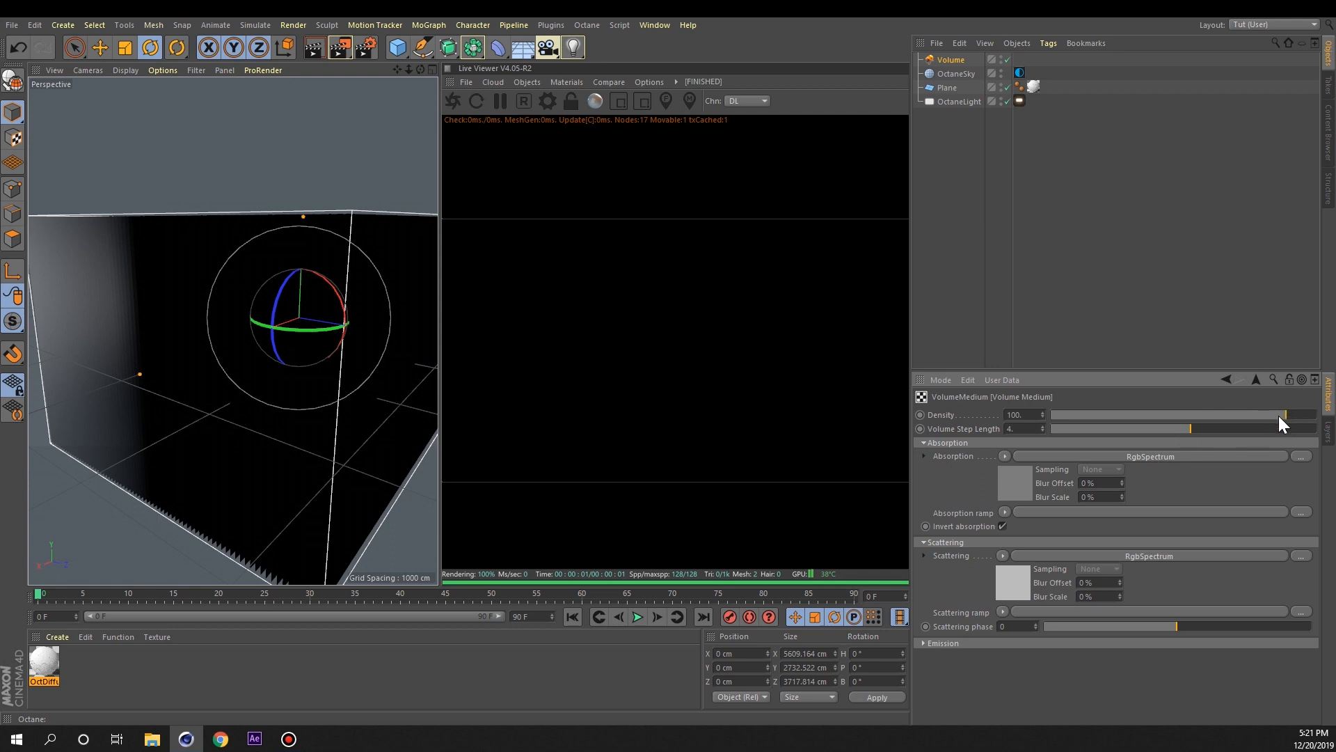
pyautogui.moveTo(1205, 413); pyautogui.dragTo(1191, 415)
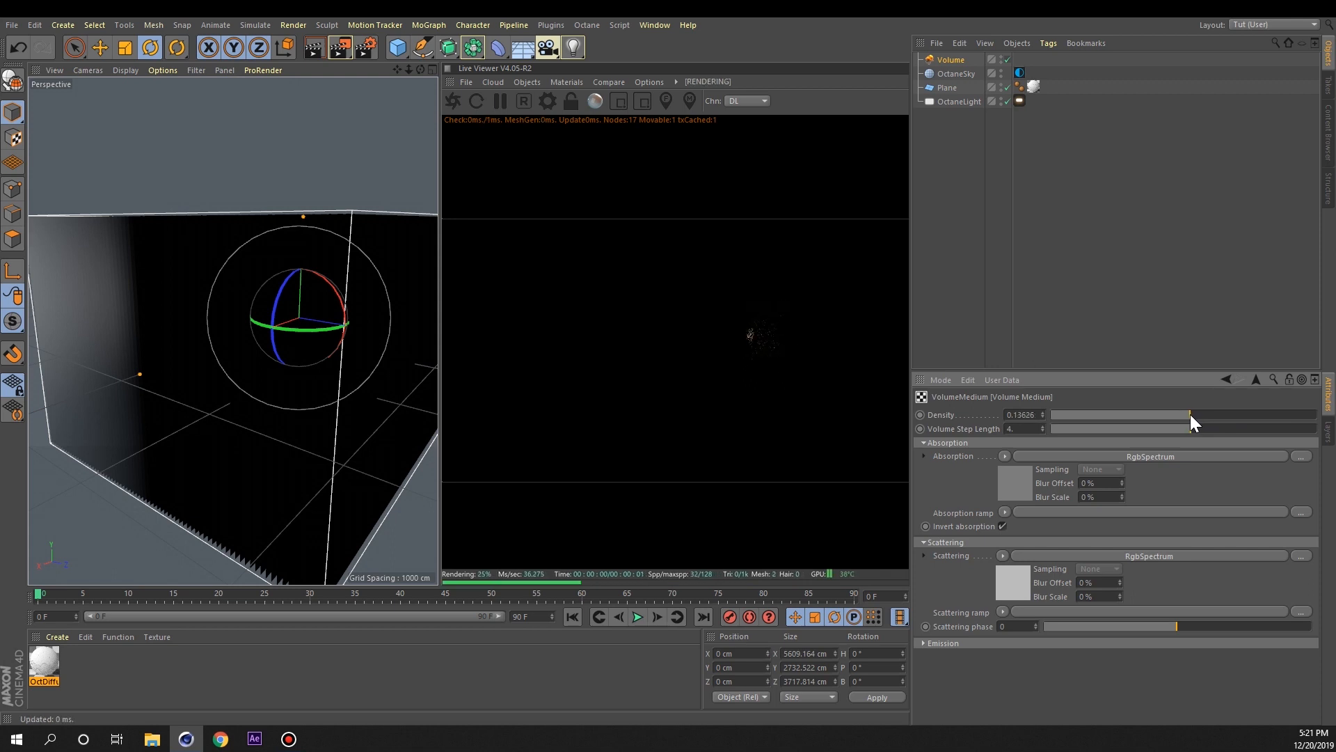
pyautogui.keyDown('alt'); pyautogui.moveTo(342, 325); pyautogui.dragTo(311, 303); pyautogui.keyUp('alt')
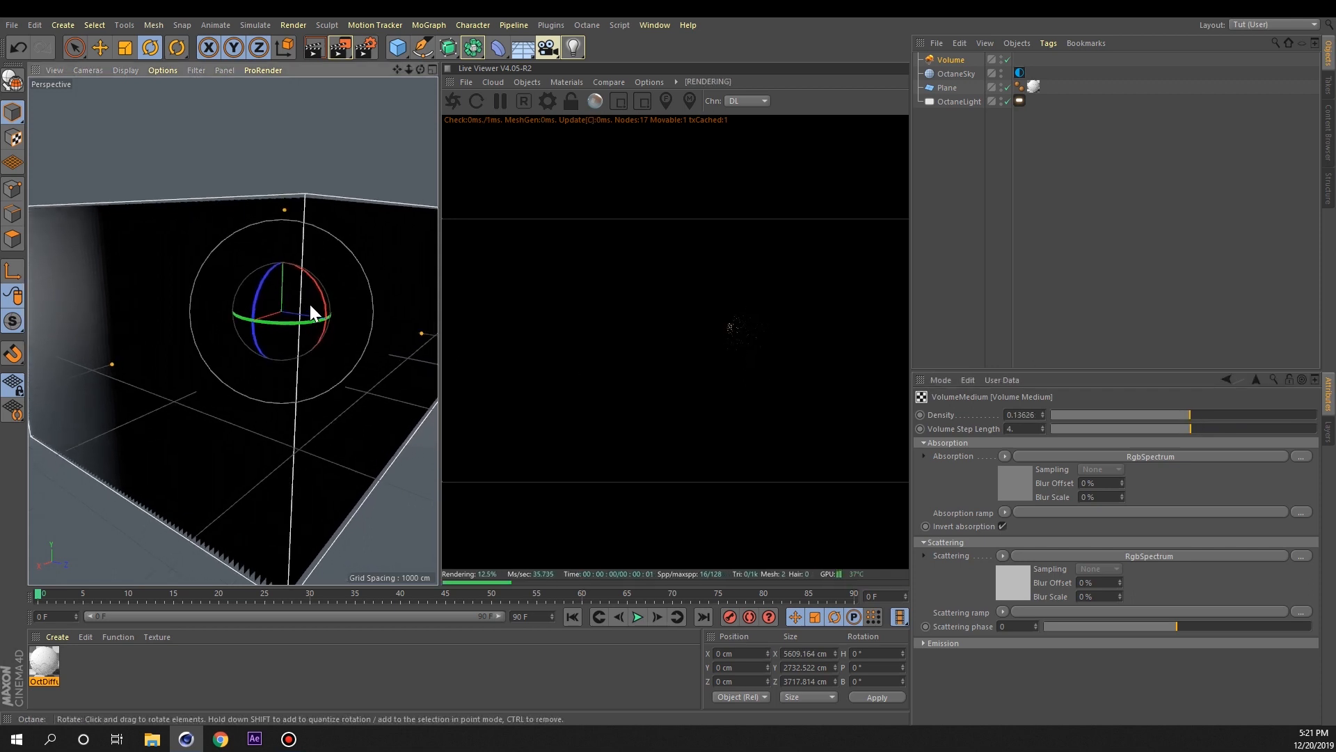
pyautogui.keyDown('alt'); pyautogui.moveTo(361, 355); pyautogui.dragTo(268, 309); pyautogui.keyUp('alt')
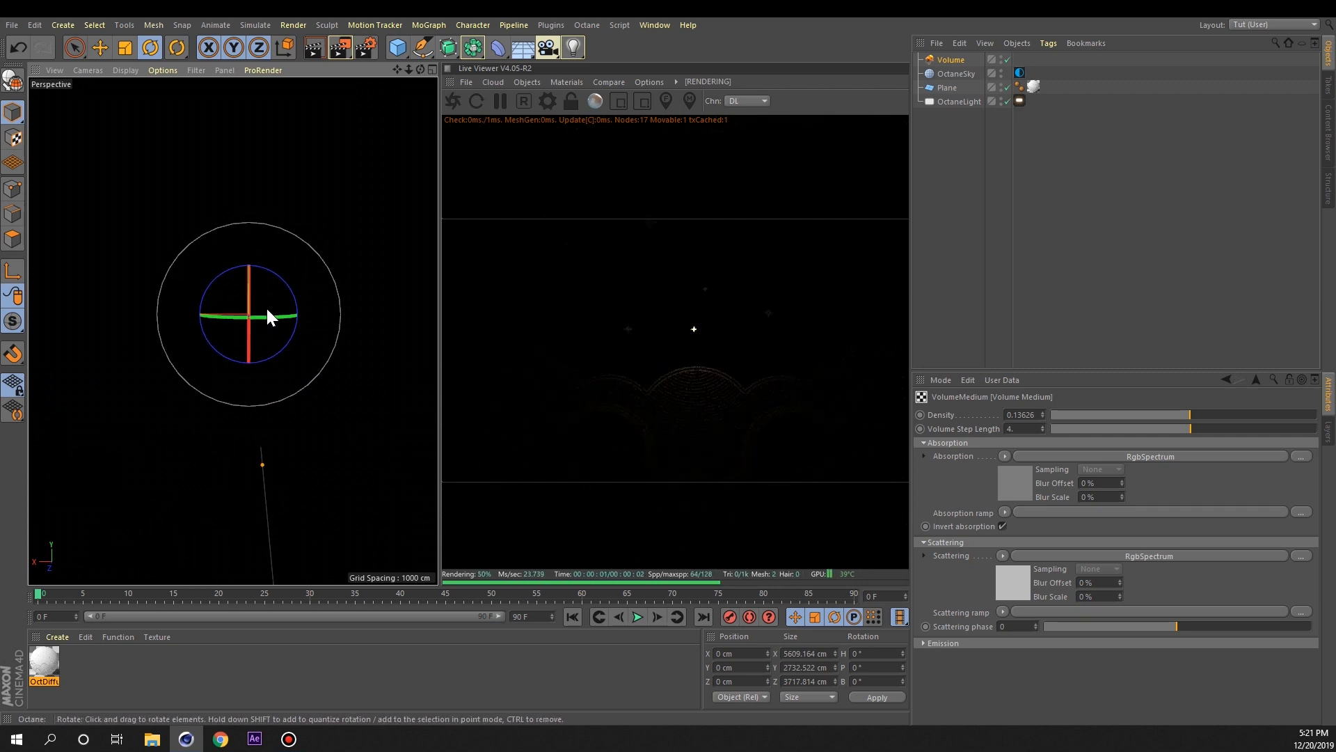
pyautogui.scroll(-2, 267, 309)
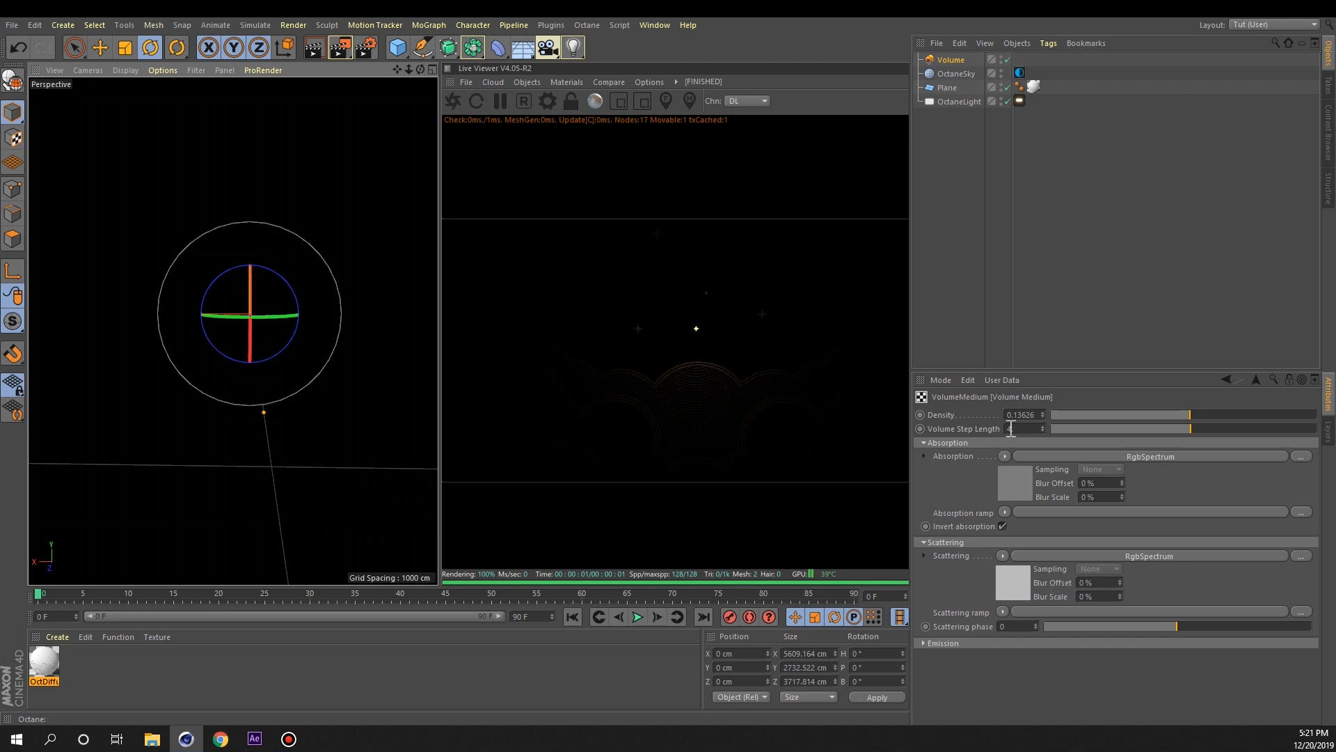
# - Set the Volume Medium's volume step length to 32
pyautogui.moveTo(1023, 429); pyautogui.dragTo(959, 426)
pyautogui.write('32')
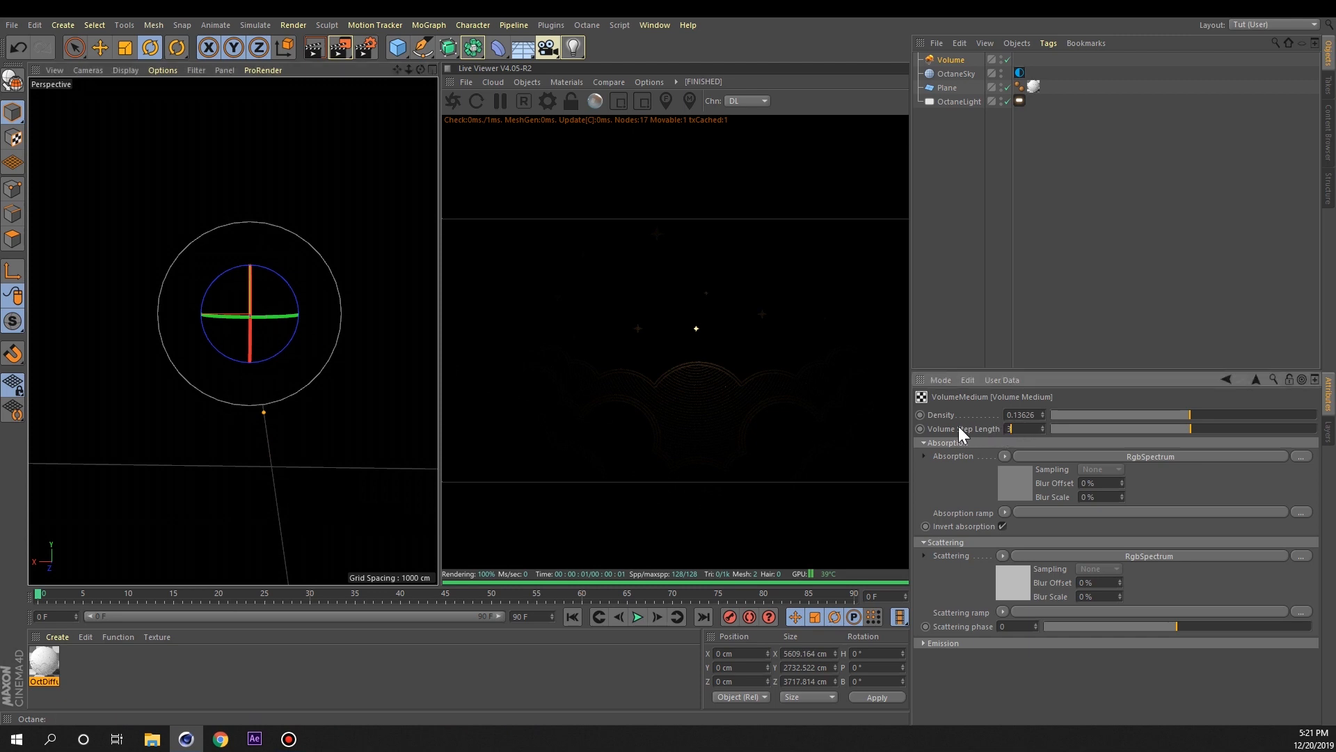
pyautogui.press('Return')
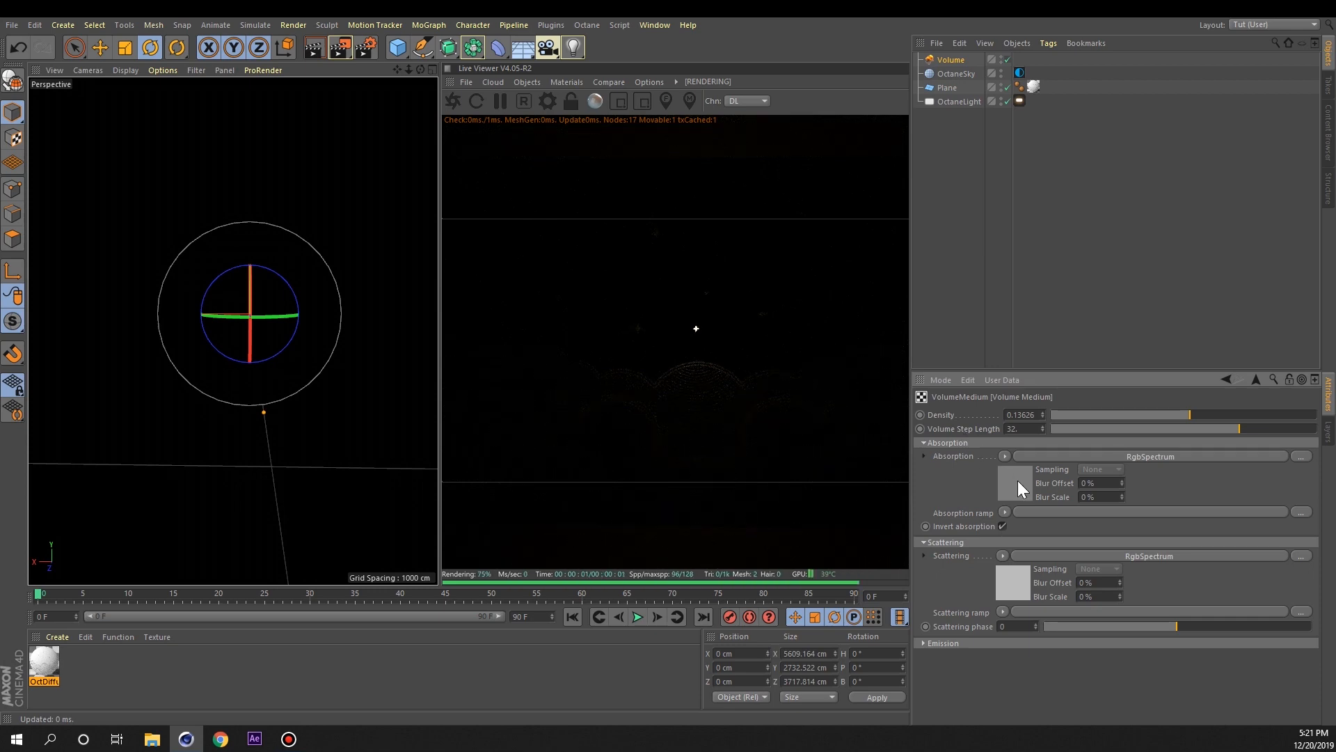
# - Set the Volume Medium's absorption colour to pure white
pyautogui.click(1017, 481)
pyautogui.click(963, 453)
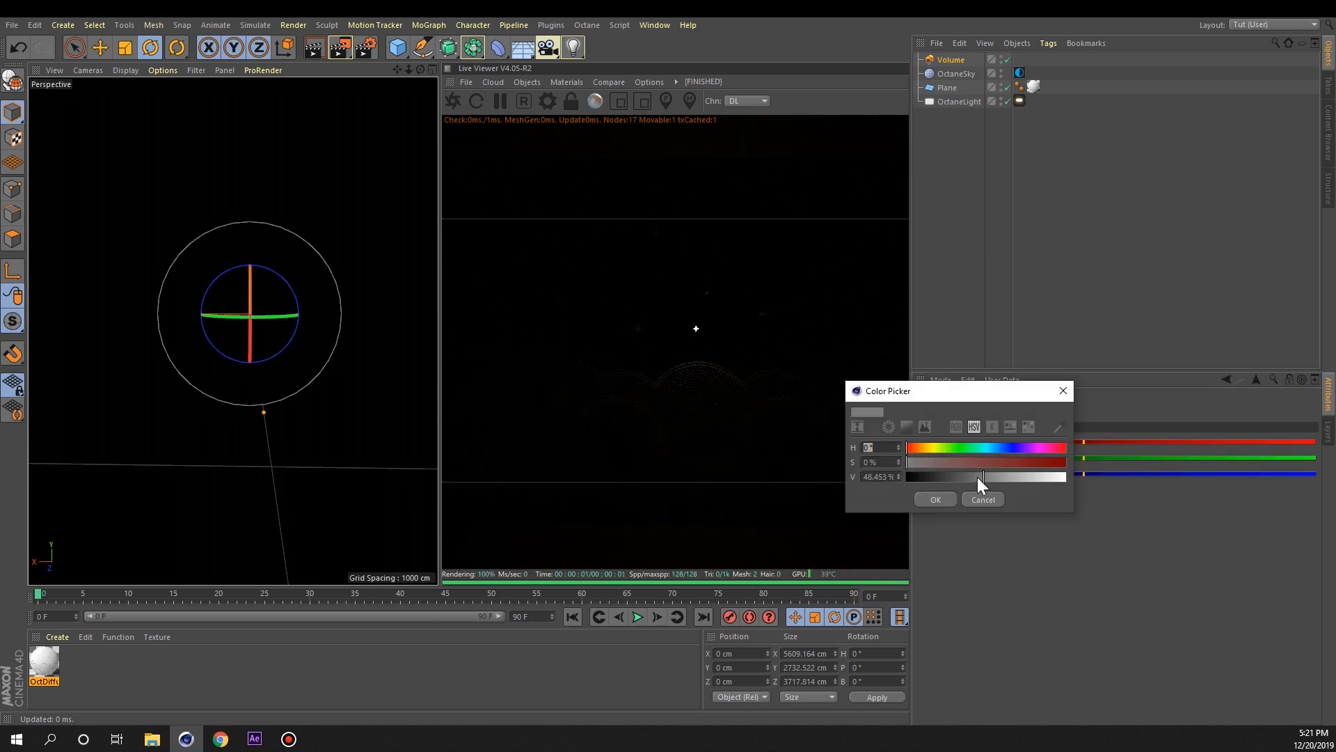
pyautogui.moveTo(999, 478); pyautogui.dragTo(1068, 480)
pyautogui.press('Return')
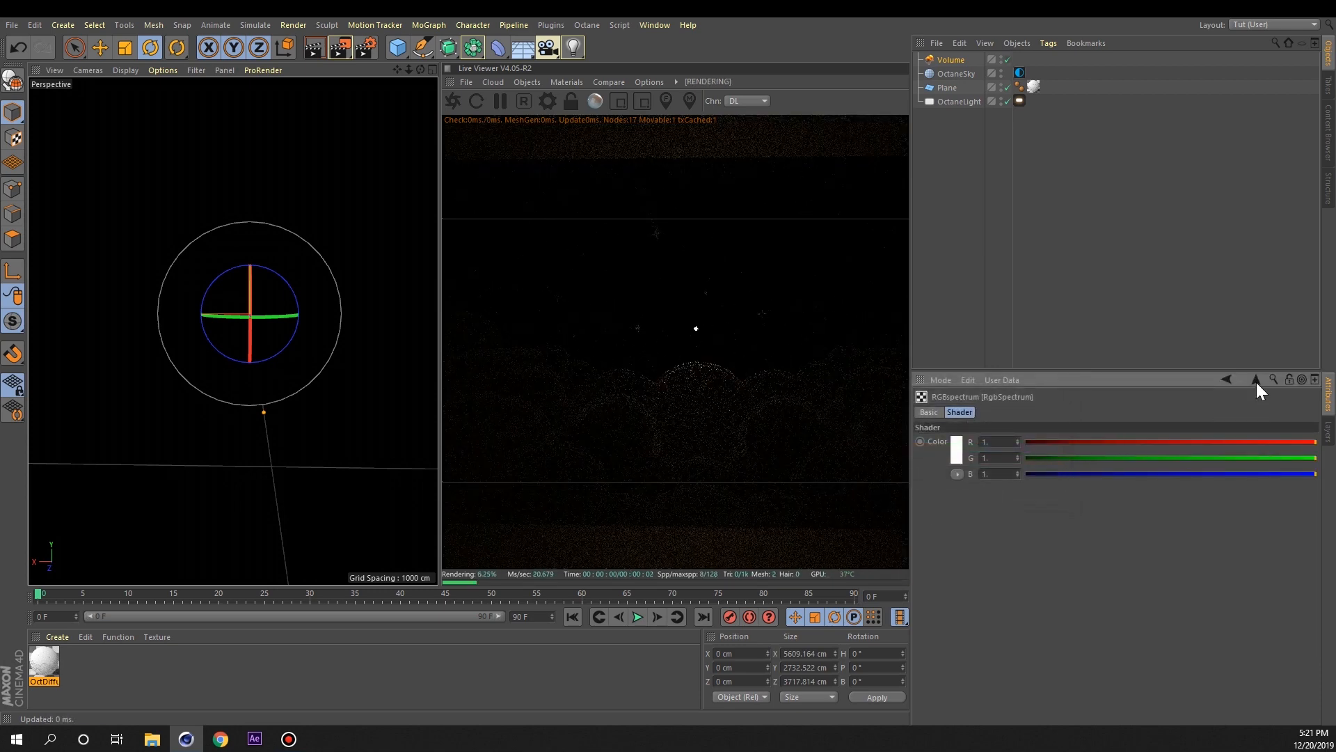
pyautogui.click(1256, 380)
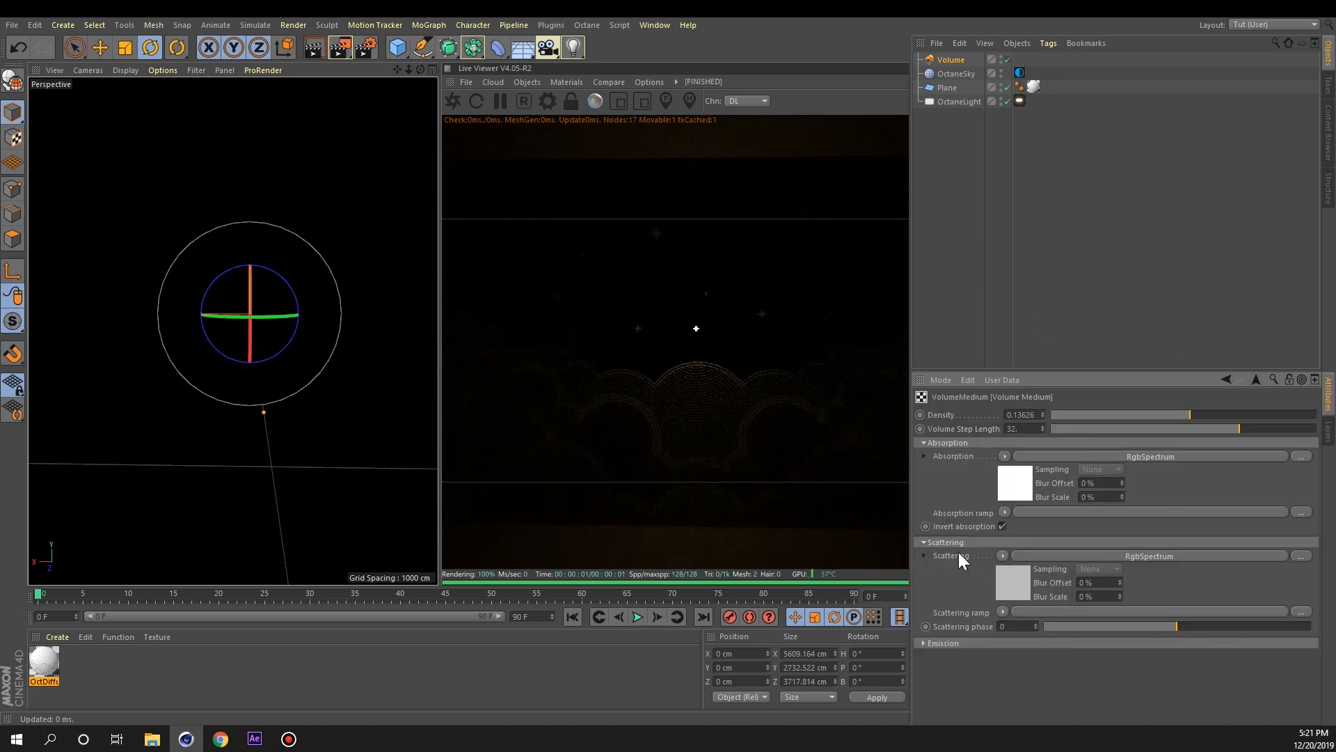
# - Set the Volume Medium's scattering colour to white and raise its scattering phase to about 0.64
pyautogui.click(1007, 585)
pyautogui.click(953, 454)
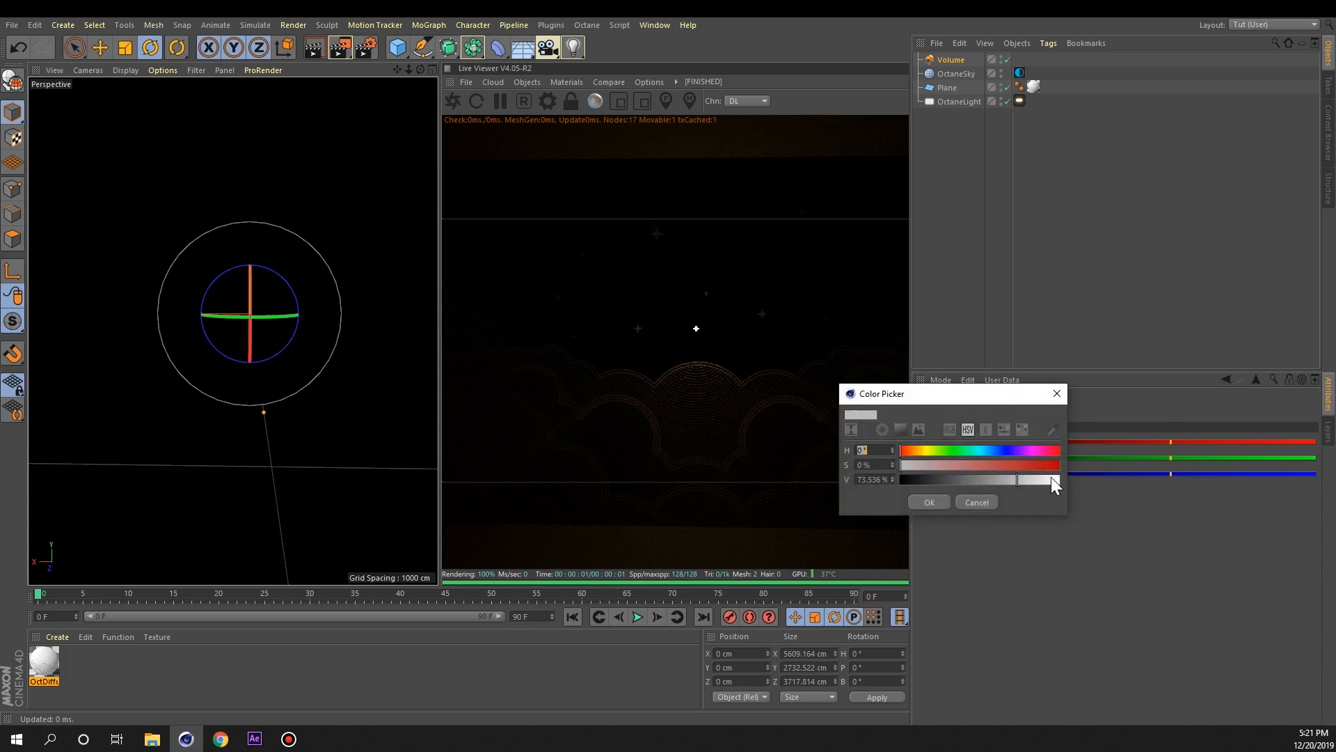
pyautogui.click(1052, 479)
pyautogui.click(929, 502)
pyautogui.click(1256, 381)
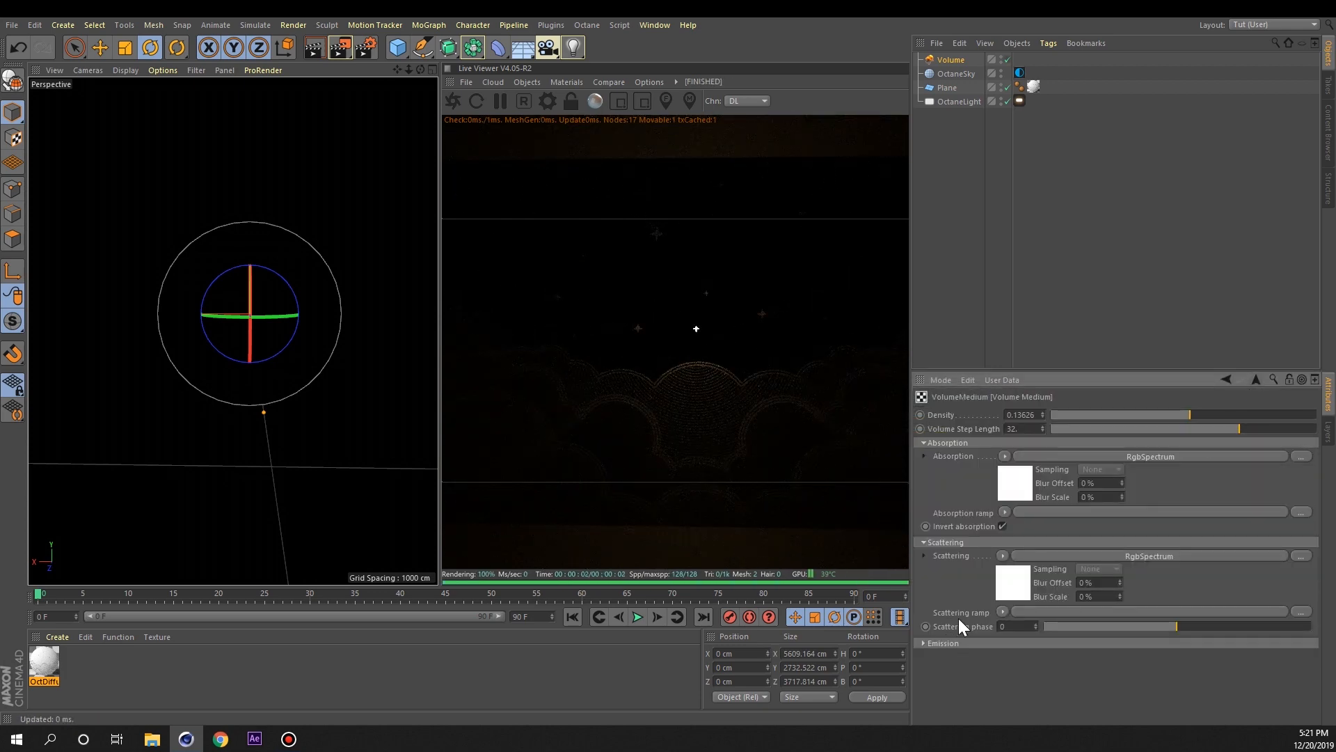
pyautogui.moveTo(282, 347)
pyautogui.keyDown('alt'); pyautogui.mouseDown()
pyautogui.moveTo(262, 341)
pyautogui.moveTo(279, 334)
pyautogui.mouseUp(); pyautogui.keyUp('alt')
pyautogui.moveTo(1235, 625); pyautogui.dragTo(1263, 625)
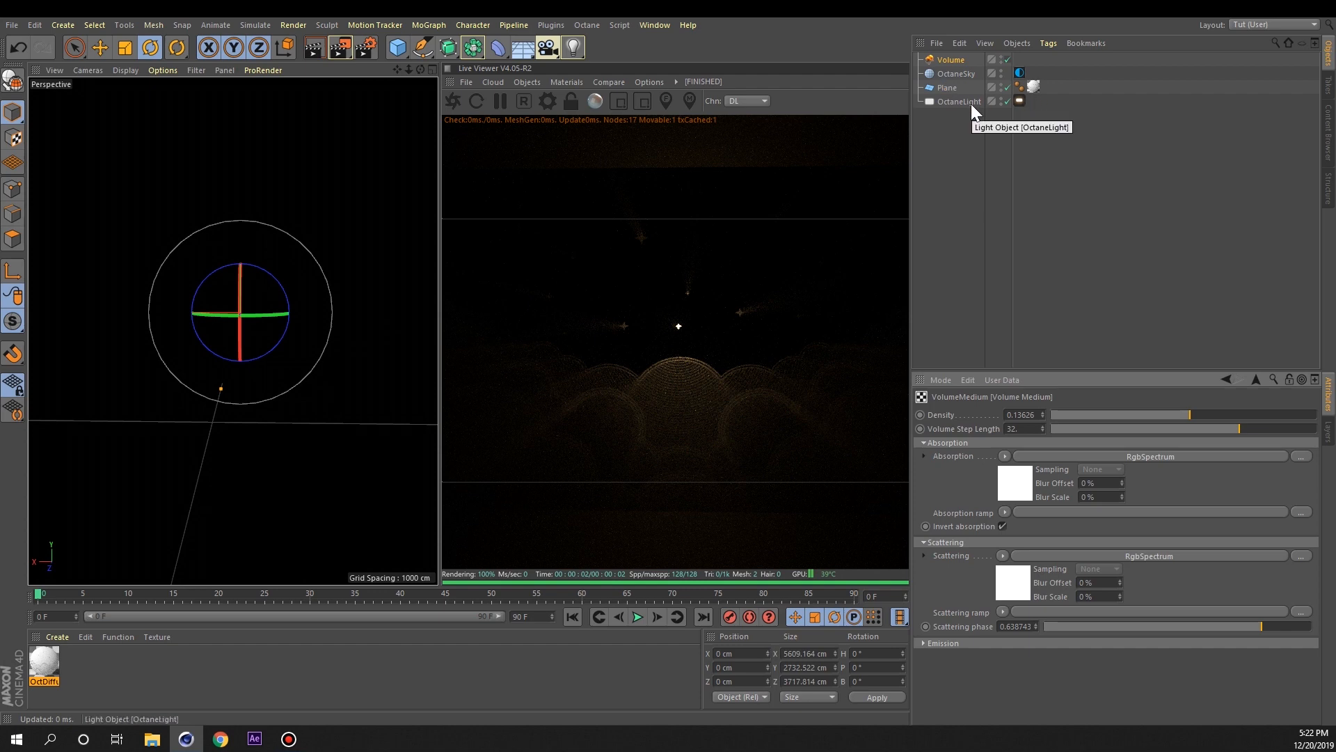
# - Raise the disc light's power well above 100 to brighten the rays in the fog
pyautogui.click(1020, 101)
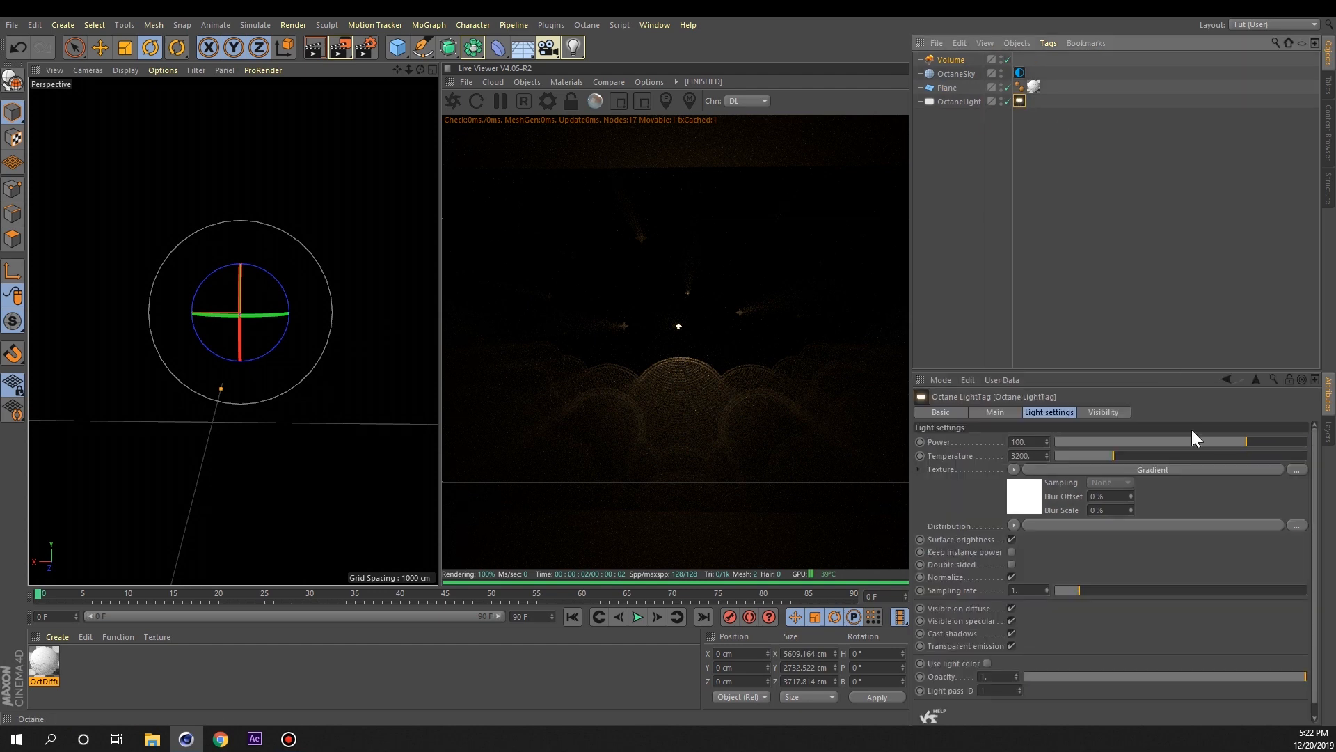
pyautogui.moveTo(1268, 439); pyautogui.dragTo(1296, 441)
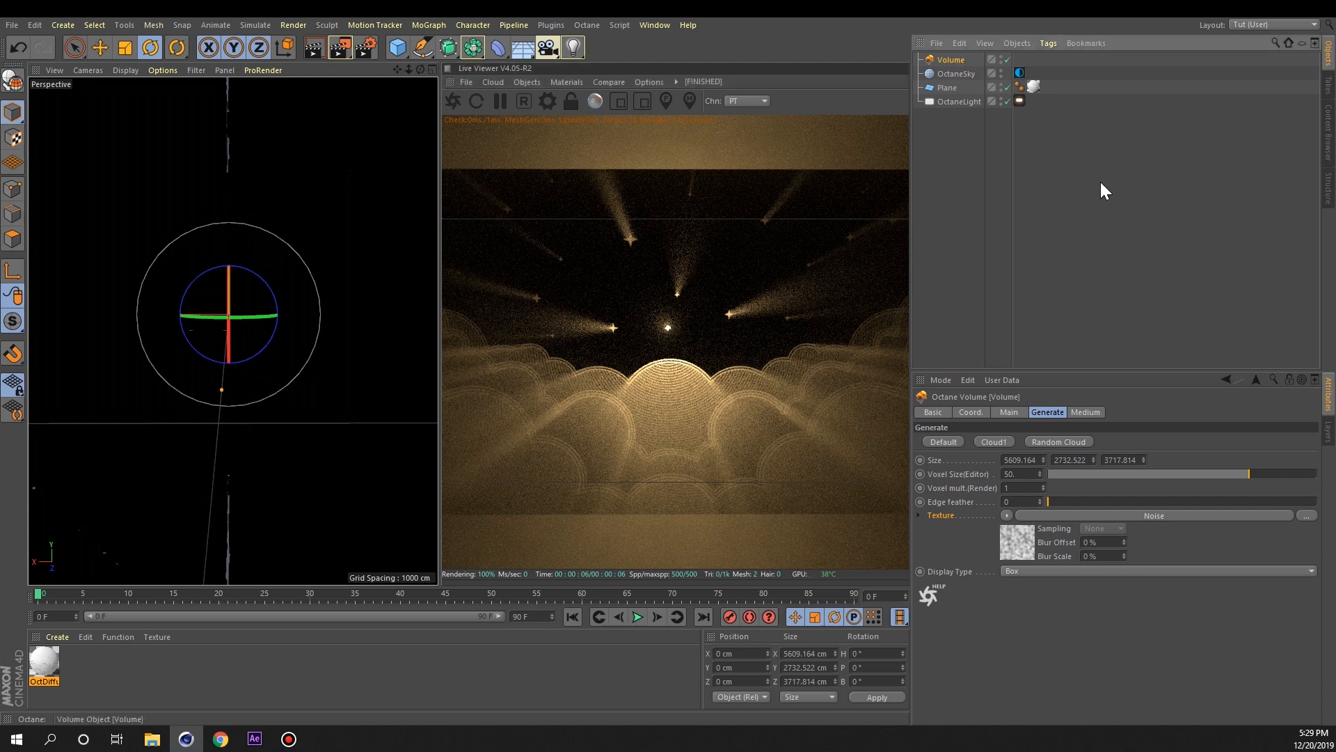
# - Open the Noise shader used as the fog volume's texture and raise its contrast to 100%
pyautogui.click(1046, 413)
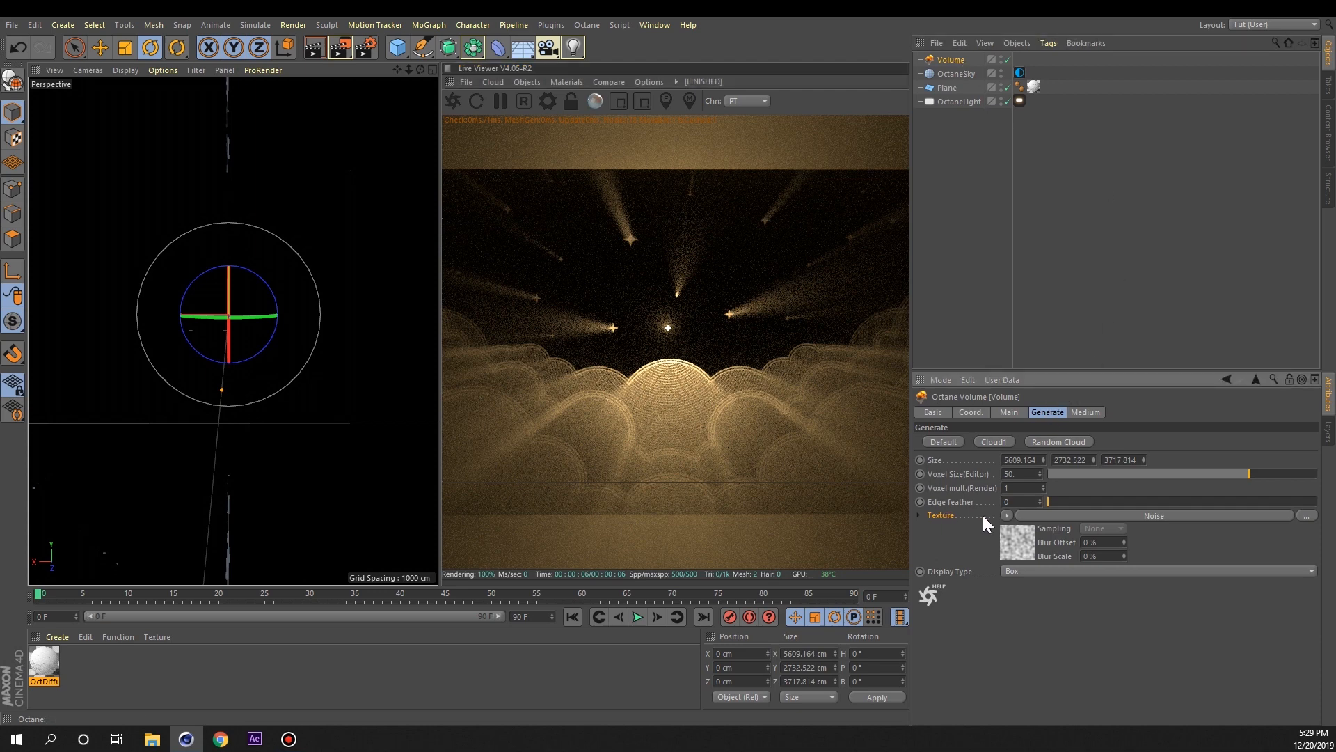
pyautogui.click(1007, 516)
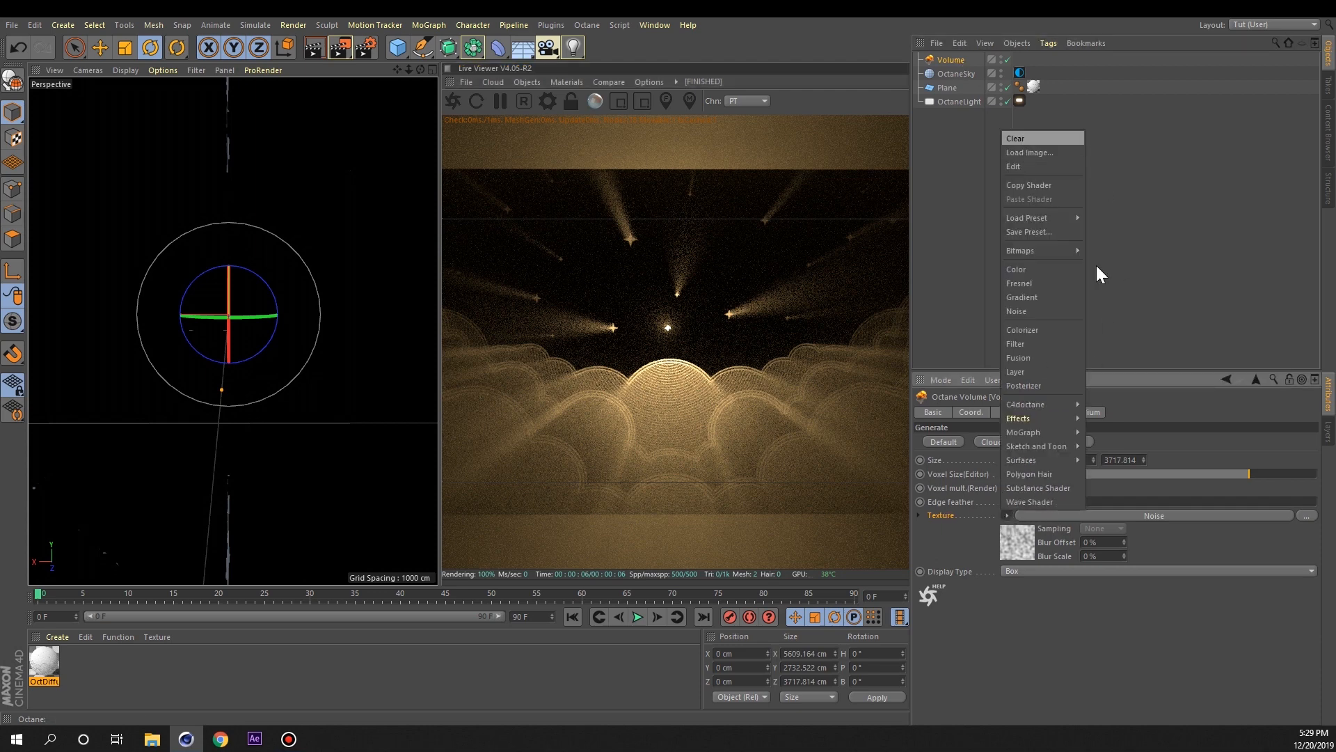
pyautogui.click(1151, 541)
pyautogui.click(1160, 519)
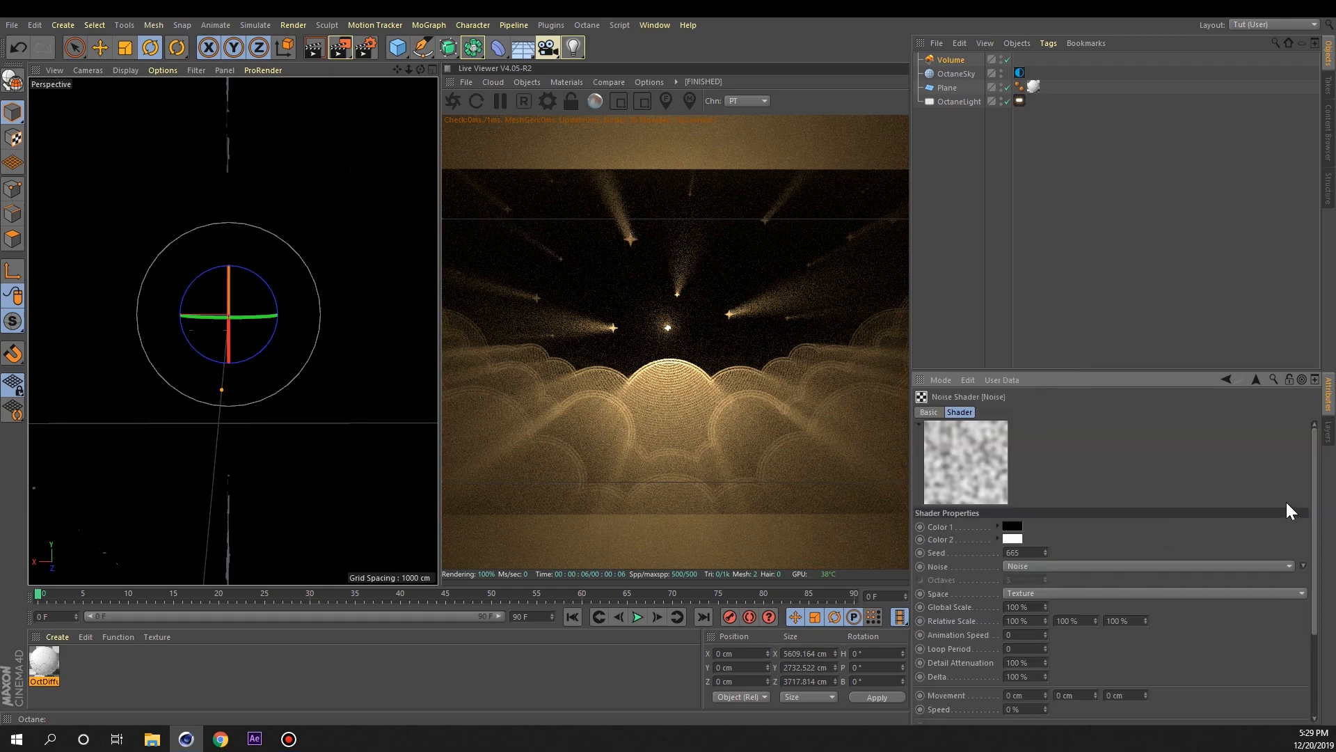
pyautogui.moveTo(1315, 509); pyautogui.dragTo(1313, 613)
pyautogui.moveTo(1229, 679); pyautogui.dragTo(1312, 674)
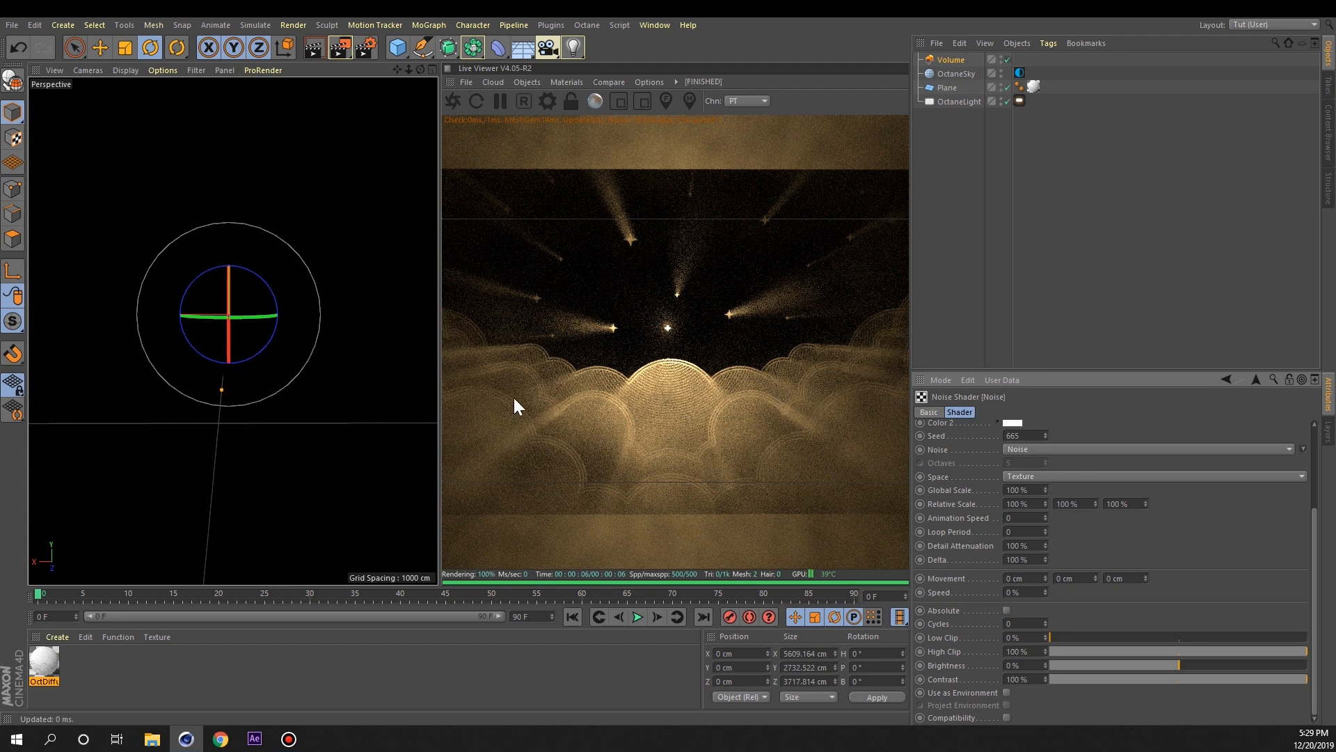
# - Set the fog volume noise's global scale to 130%
pyautogui.moveTo(1315, 561); pyautogui.dragTo(1322, 454)
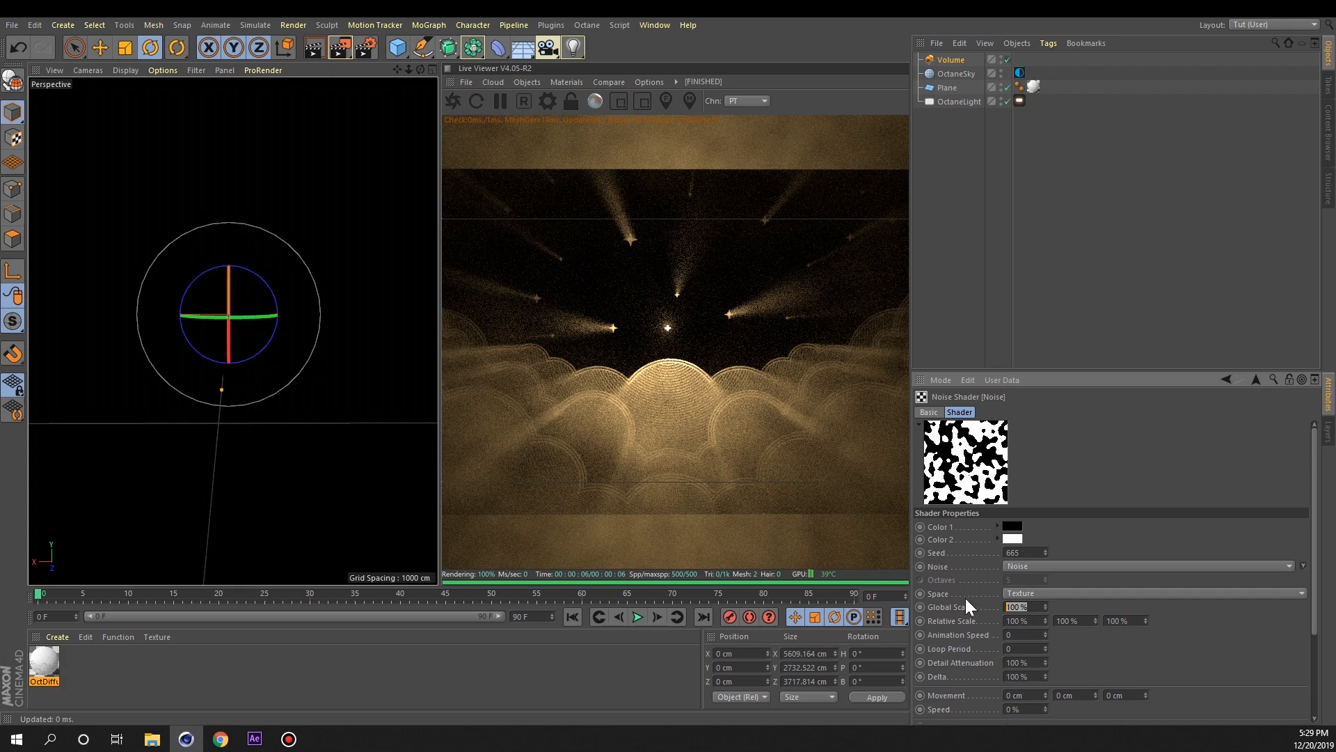
pyautogui.write('130')
pyautogui.press('Return')
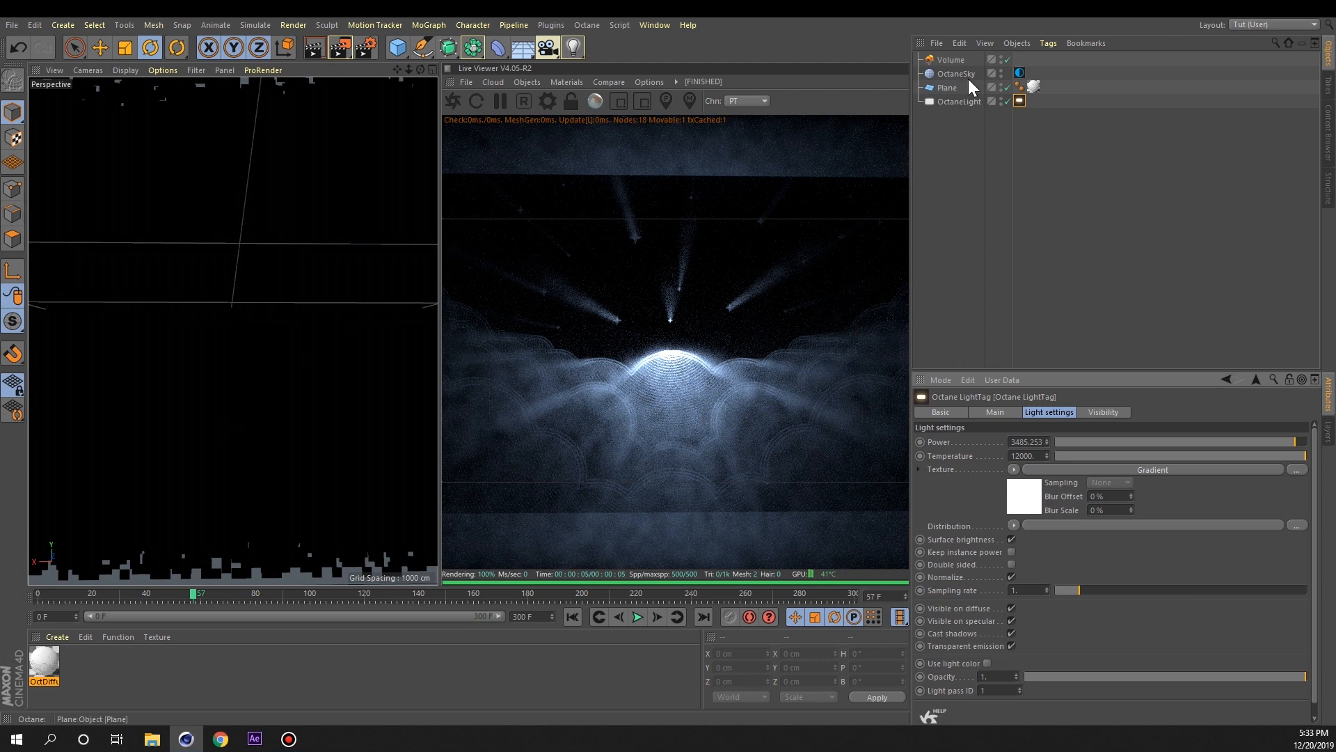
# - Add an Octane Camera from the current view and look through it
pyautogui.click(517, 81)
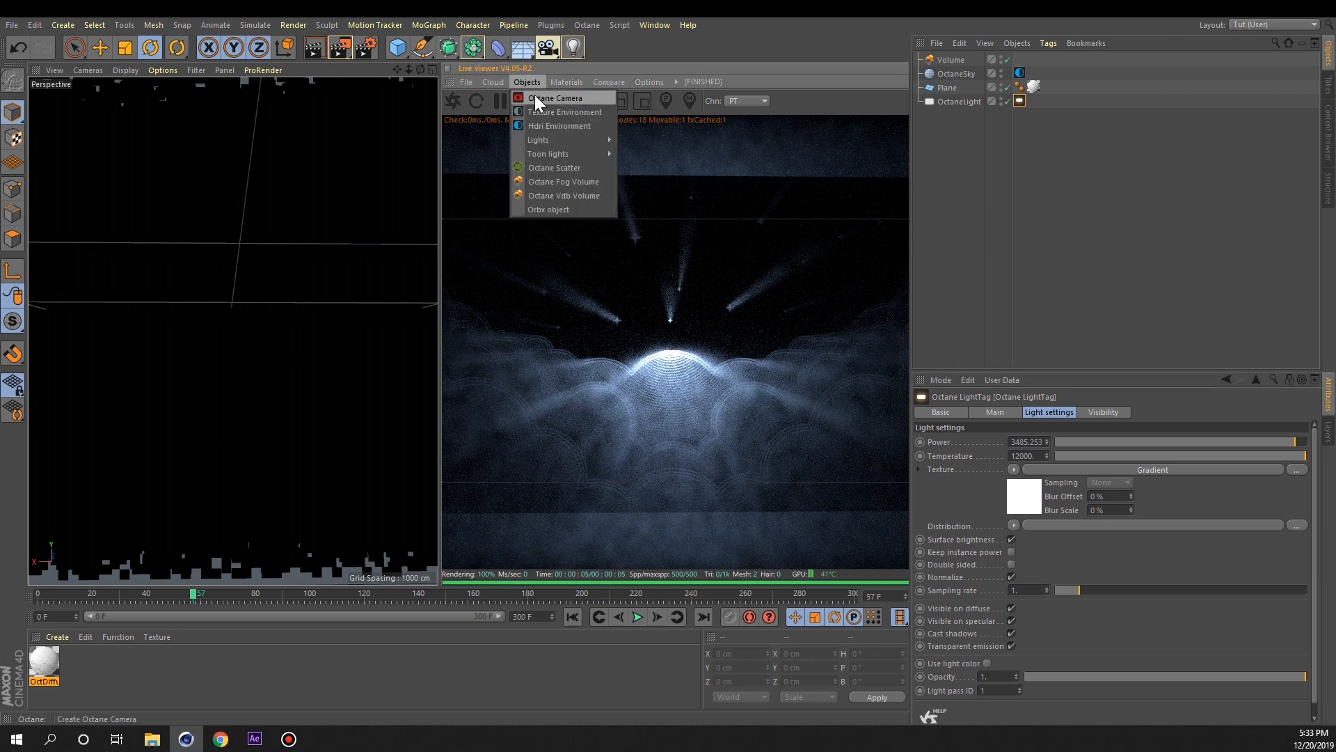
pyautogui.click(535, 97)
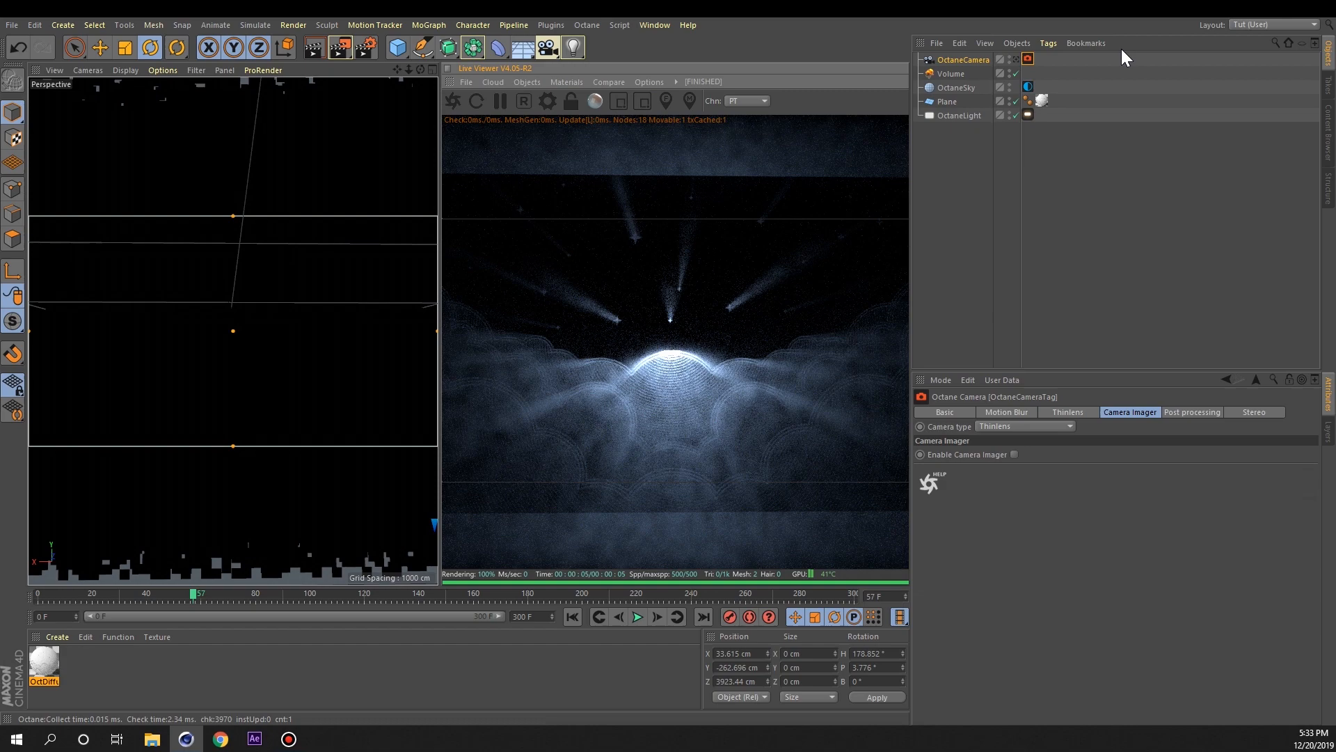
pyautogui.click(1016, 59)
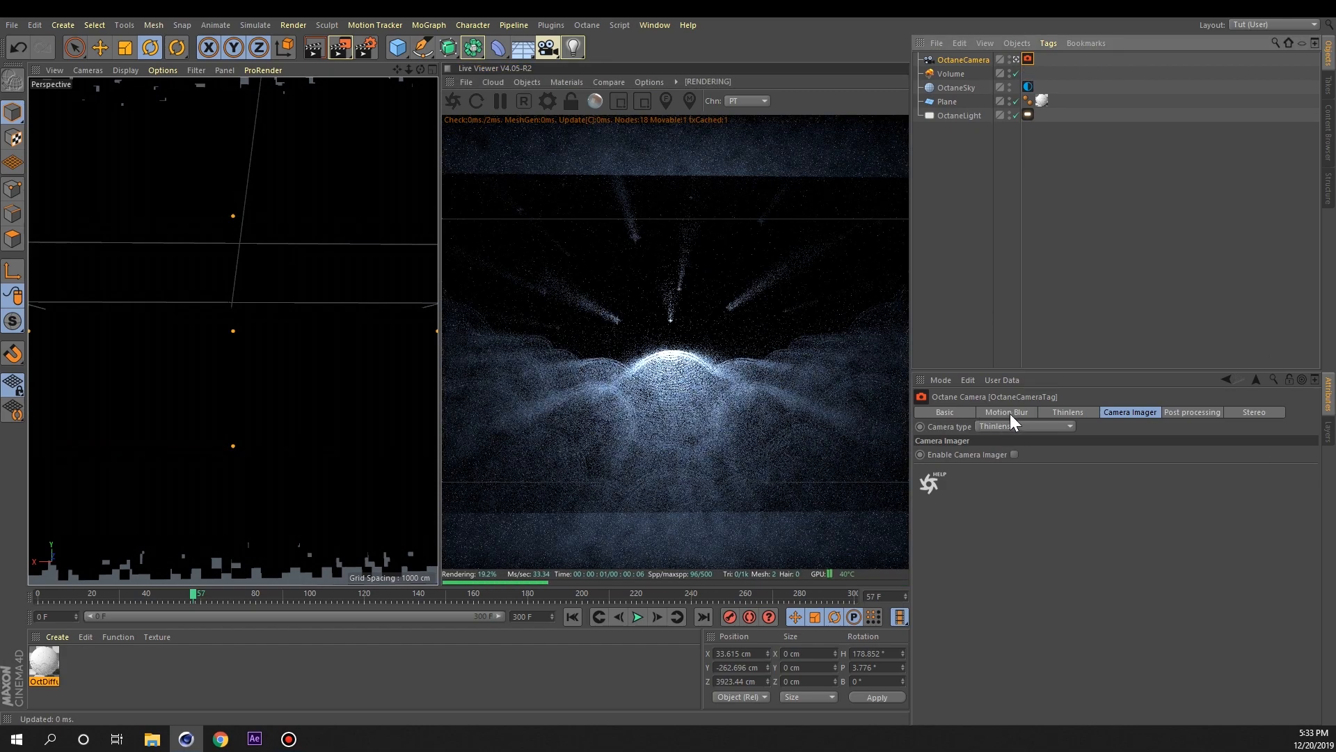
# - Swing the new camera around to a side view close along the plane's surface and its light rays
pyautogui.click(964, 60)
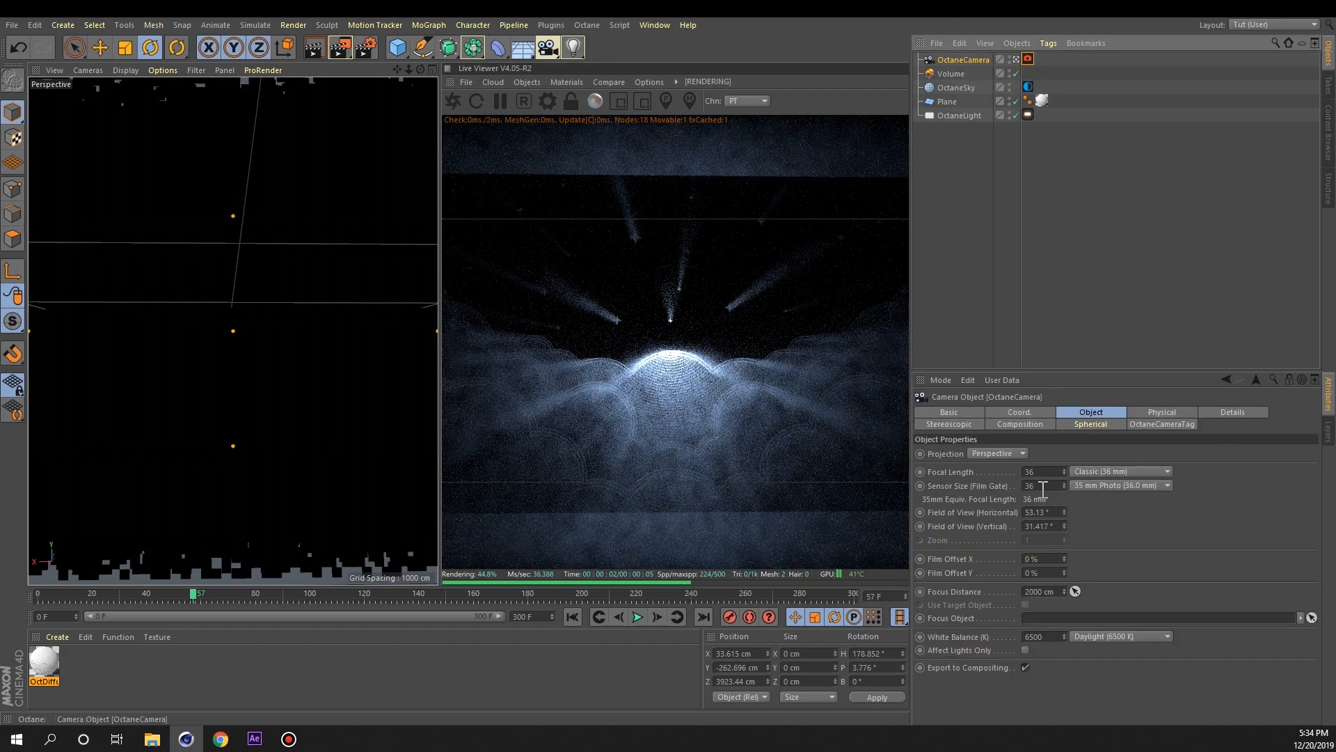
pyautogui.keyDown('alt'); pyautogui.moveTo(149, 290); pyautogui.dragTo(191, 318); pyautogui.keyUp('alt')
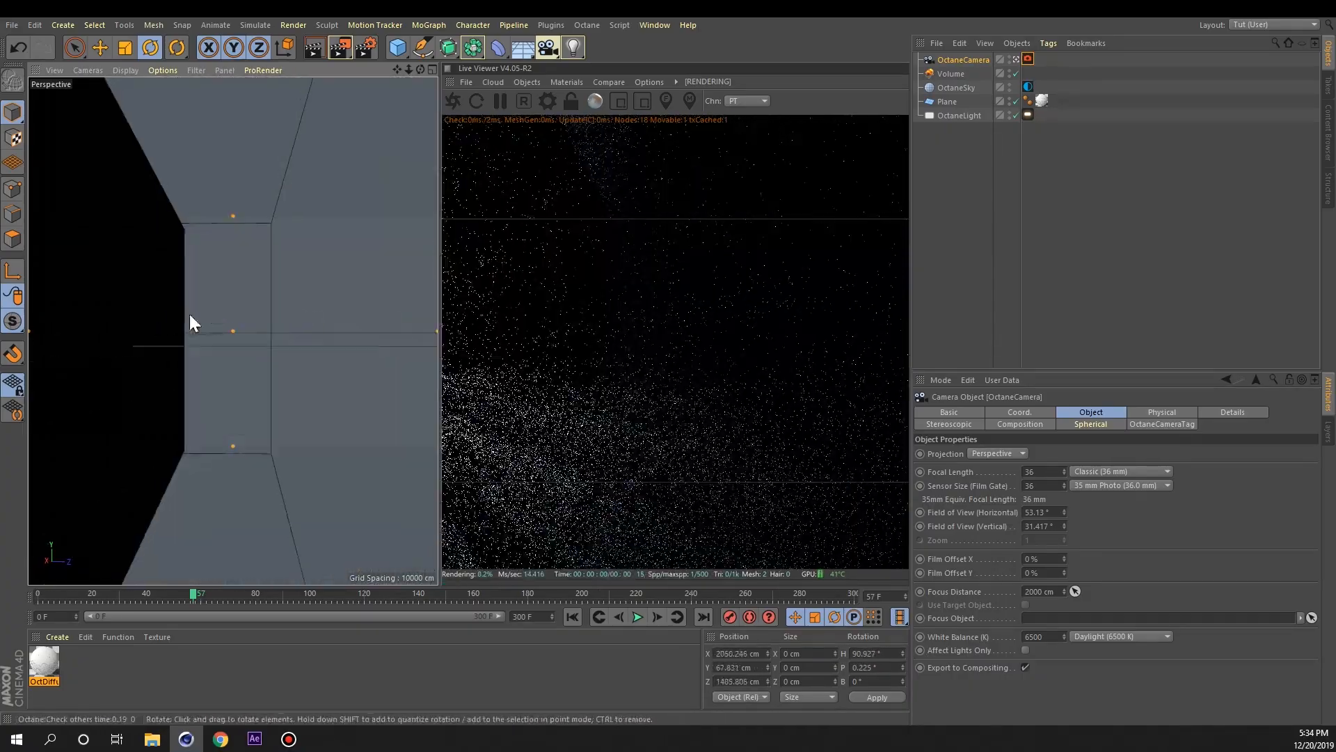
pyautogui.keyDown('alt'); pyautogui.moveTo(190, 314); pyautogui.dragTo(227, 290, button='middle'); pyautogui.keyUp('alt')
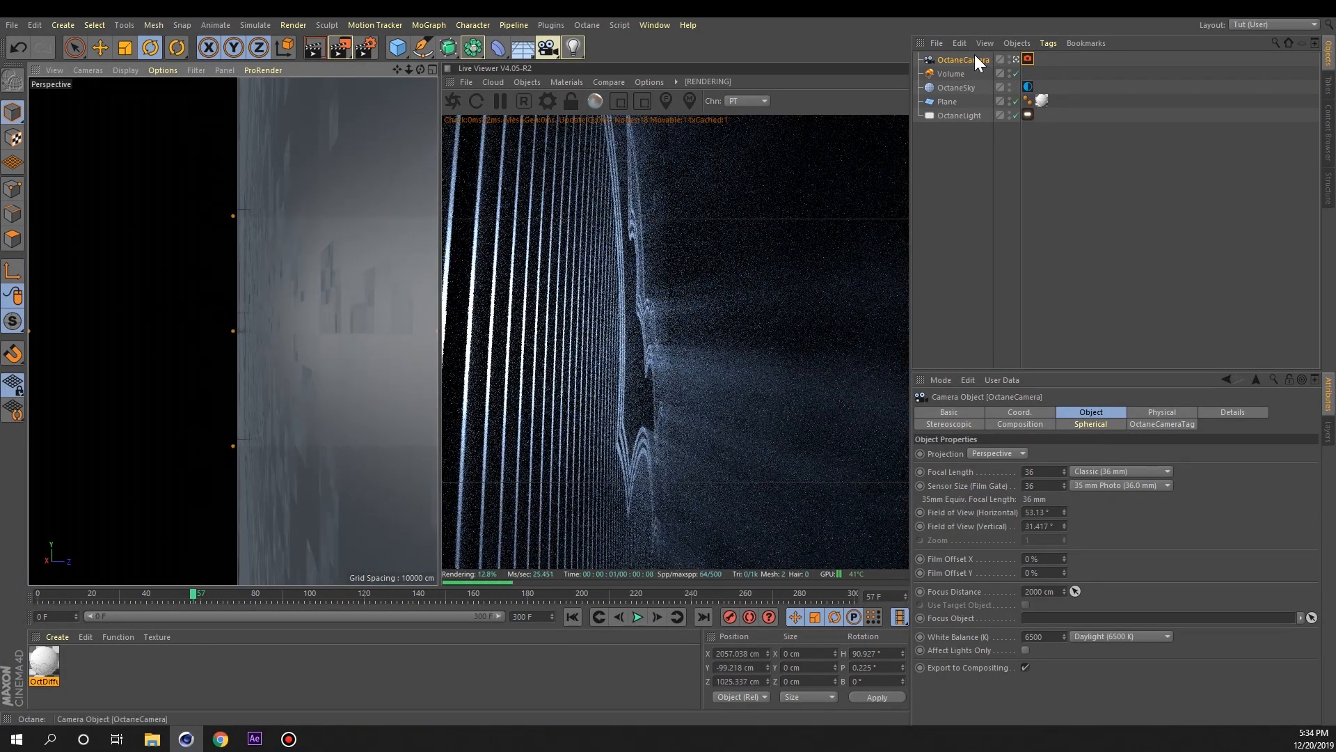
# - Set the camera's bank rotation (R.B) to 90° so the plane lies like a ground surface
pyautogui.click(1018, 411)
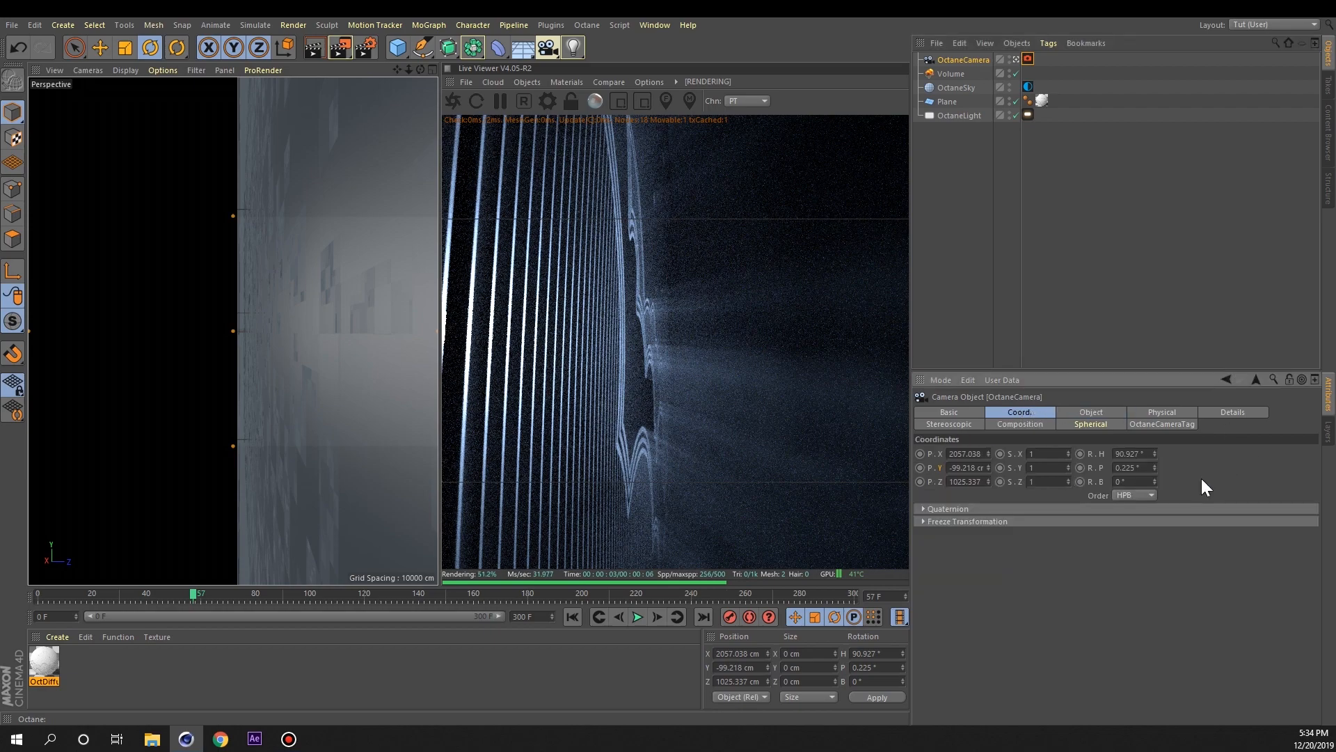
pyautogui.moveTo(1155, 481); pyautogui.dragTo(1048, 485)
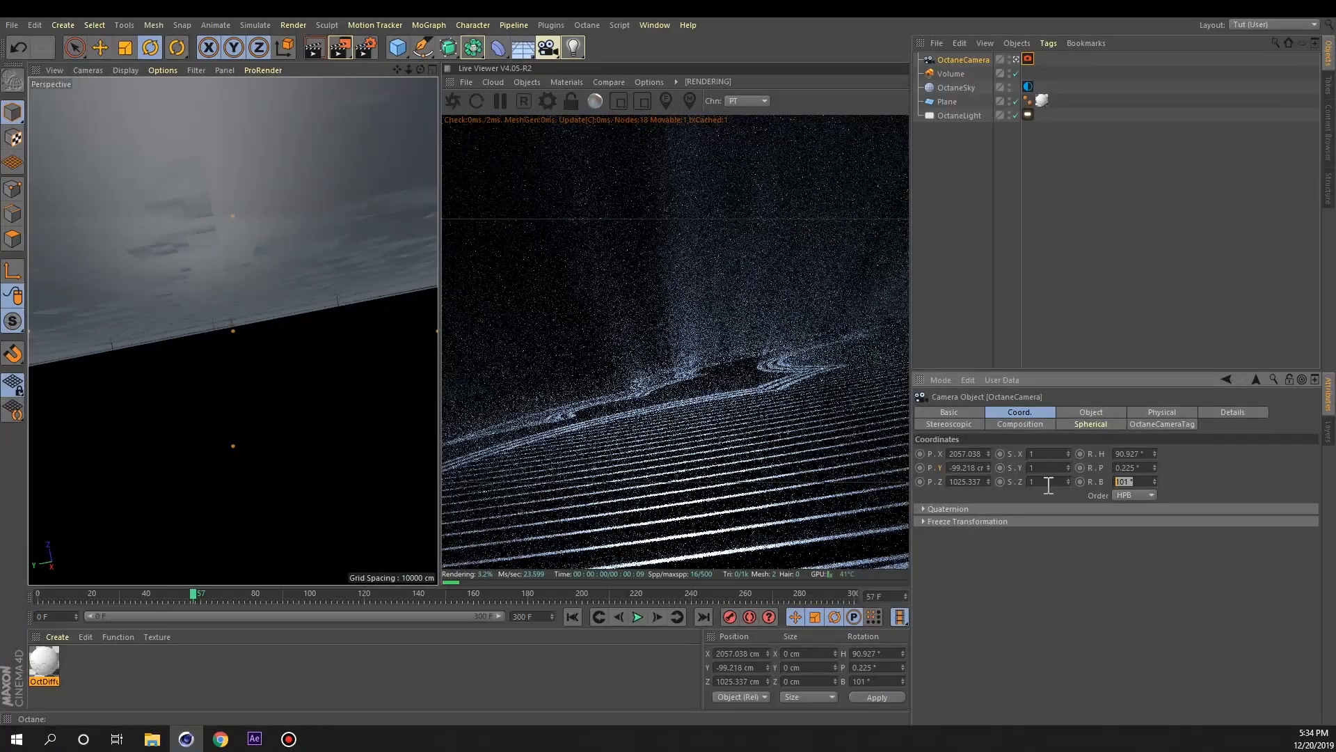
pyautogui.write('90')
pyautogui.press('Return')
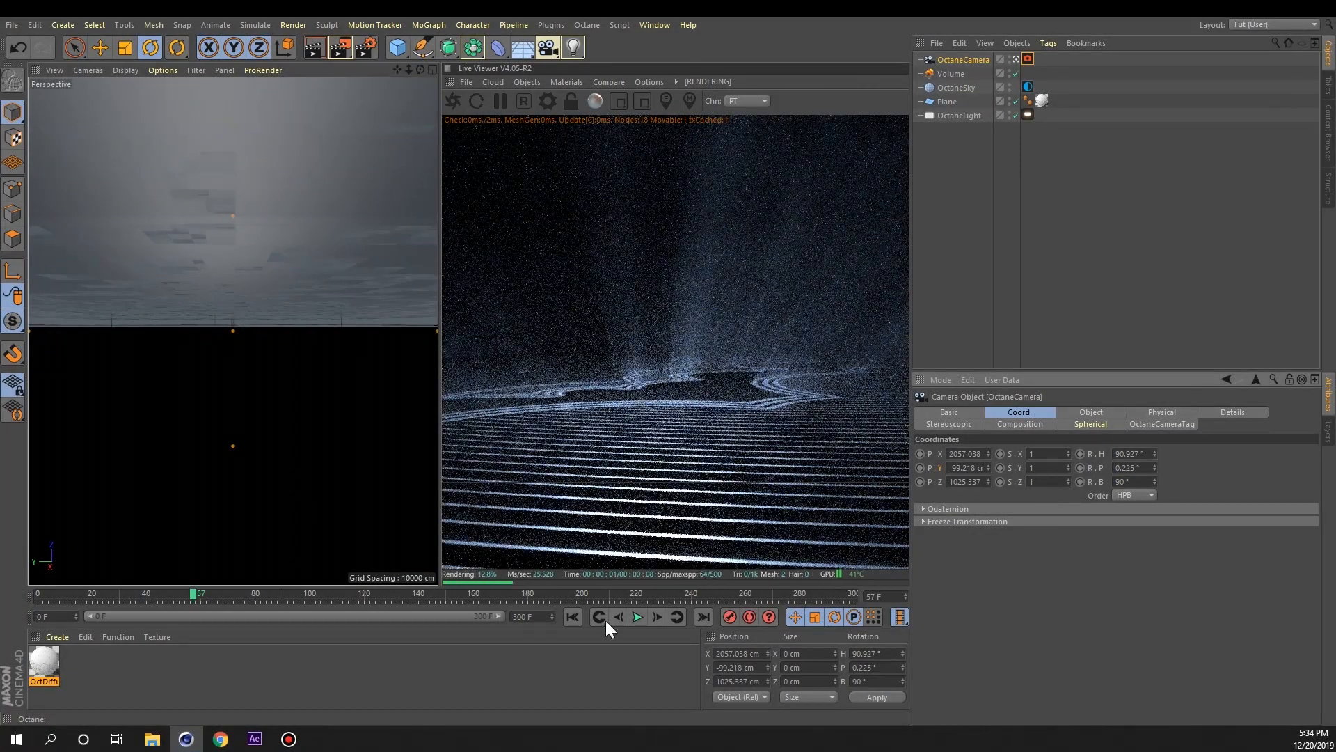
# - Keyframe the camera's X, Y and Z position at the last frame, 300
pyautogui.click(693, 618)
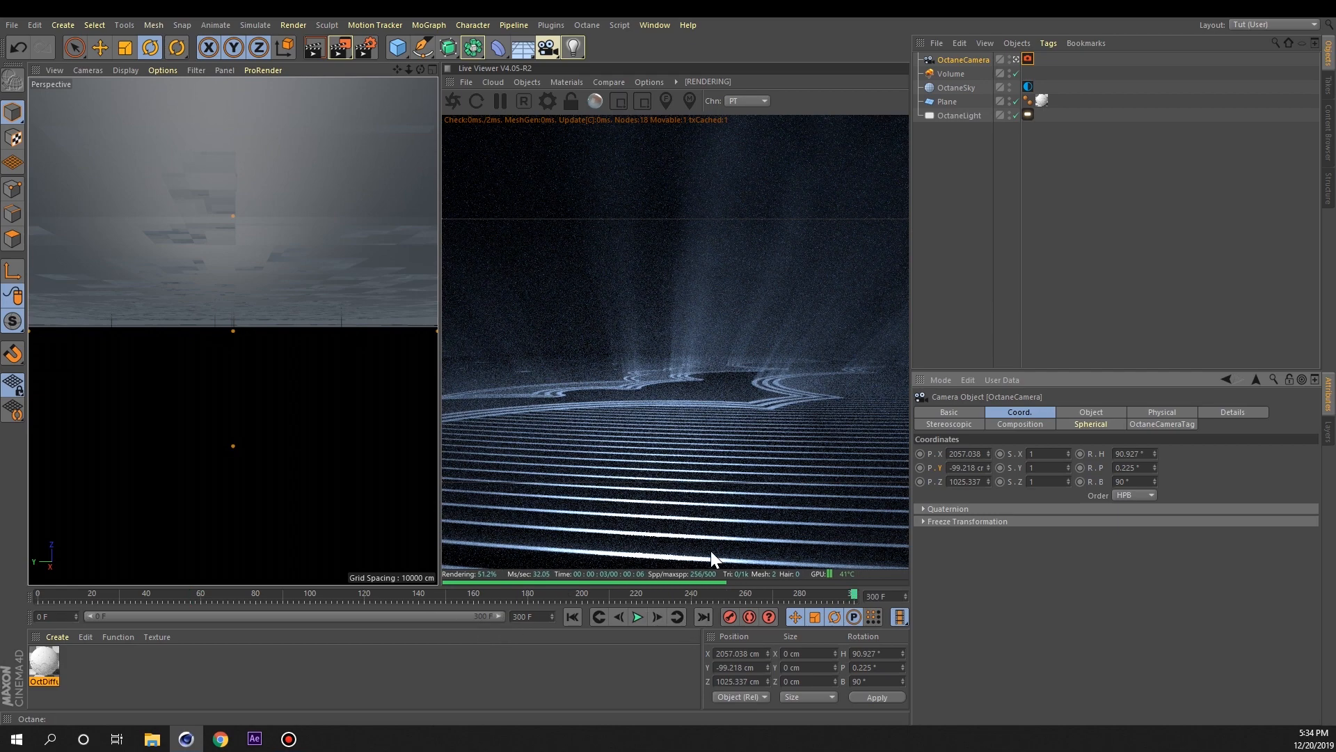
pyautogui.click(920, 454)
pyautogui.click(920, 467)
pyautogui.click(919, 481)
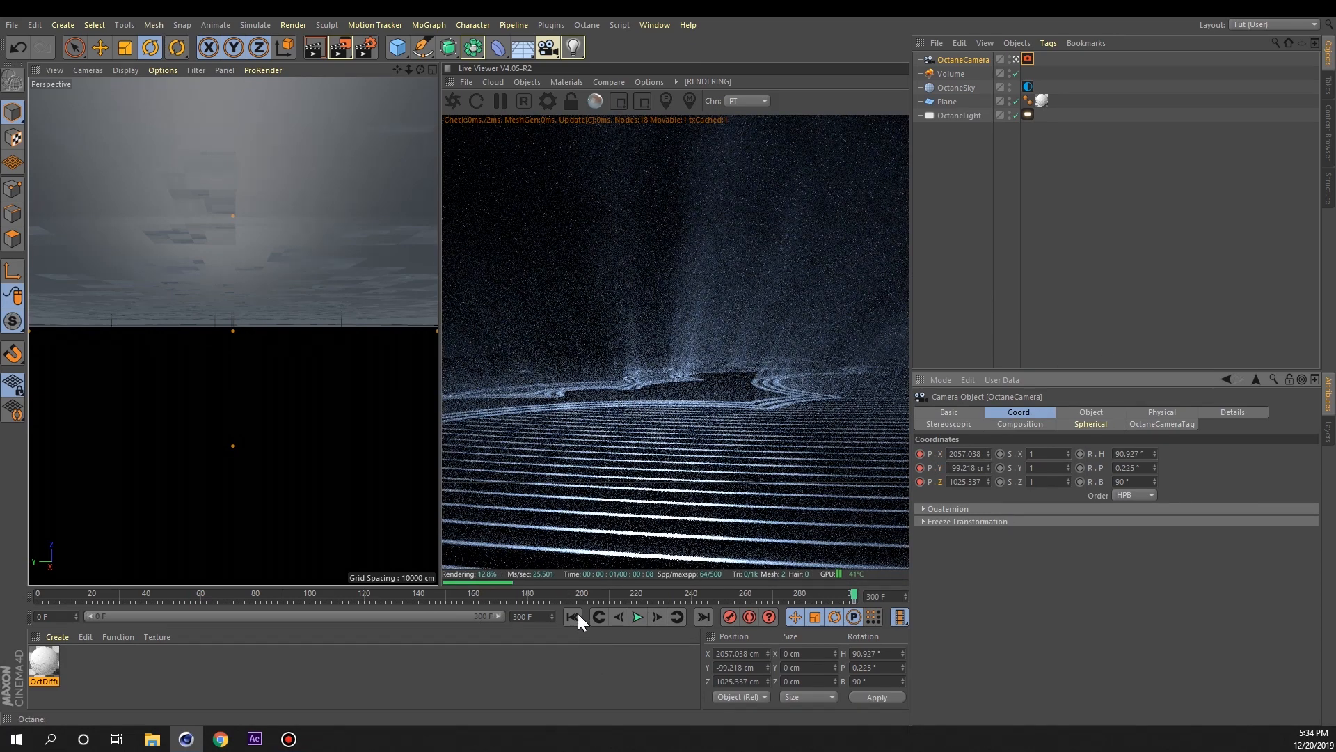
# - At frame 0, move the camera to about X 216 cm and Y -305 cm and keyframe that position
pyautogui.click(573, 616)
pyautogui.moveTo(987, 453); pyautogui.dragTo(988, 592)
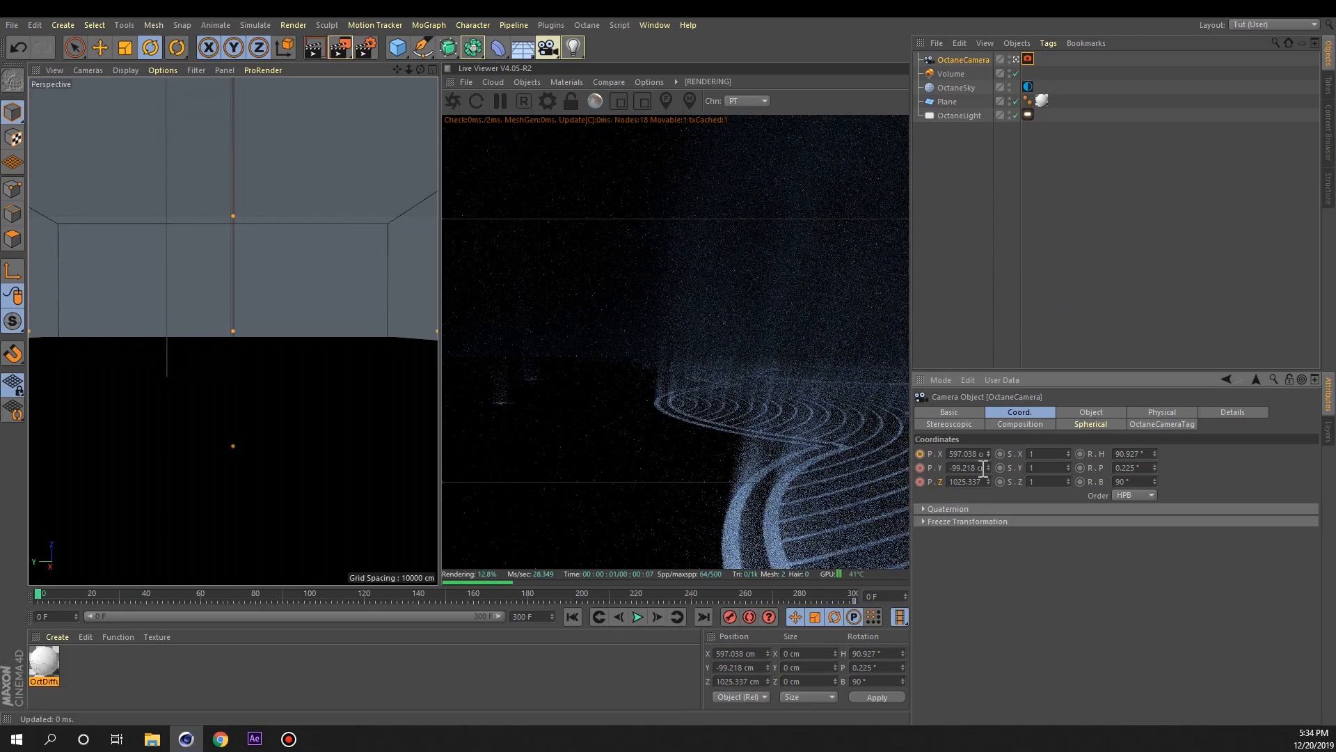
pyautogui.moveTo(988, 468)
pyautogui.mouseDown()
pyautogui.moveTo(989, 518)
pyautogui.moveTo(988, 453)
pyautogui.mouseUp()
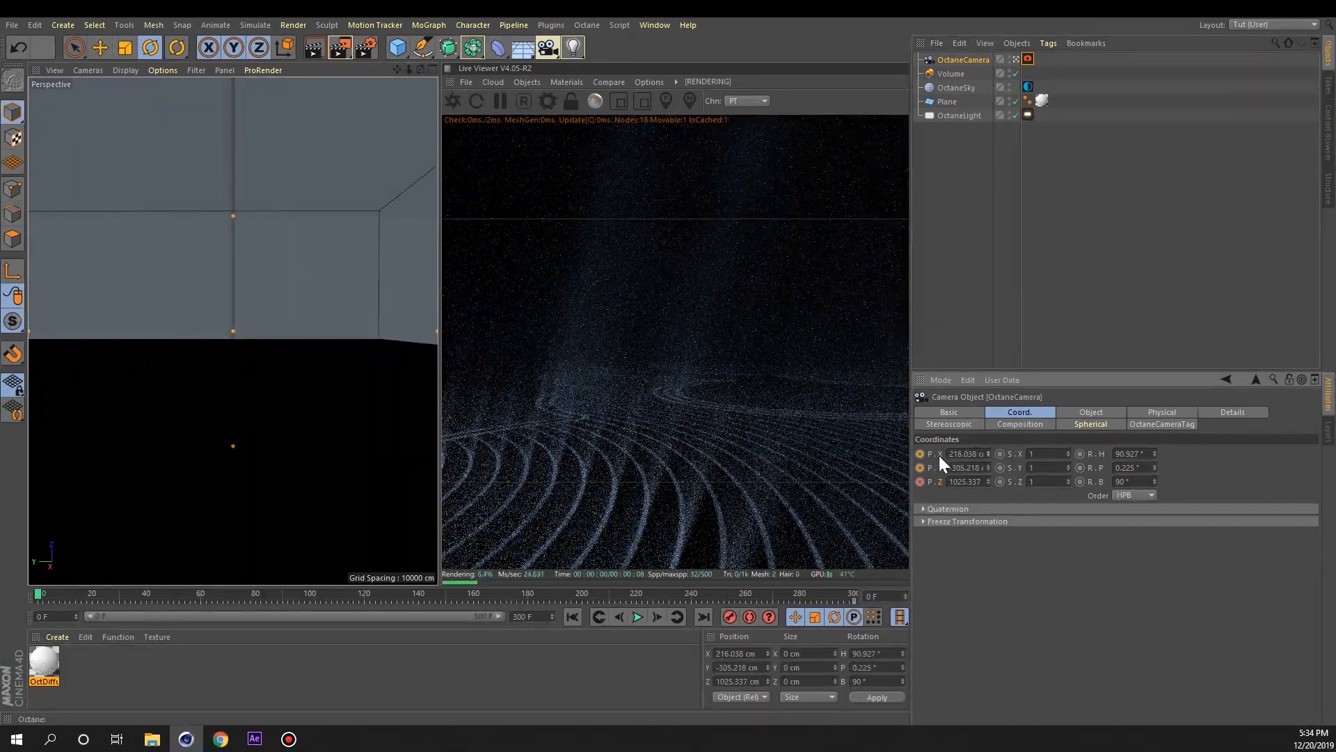
# - Play back the camera move and scrub to frame 219 to check the animation
pyautogui.click(637, 618)
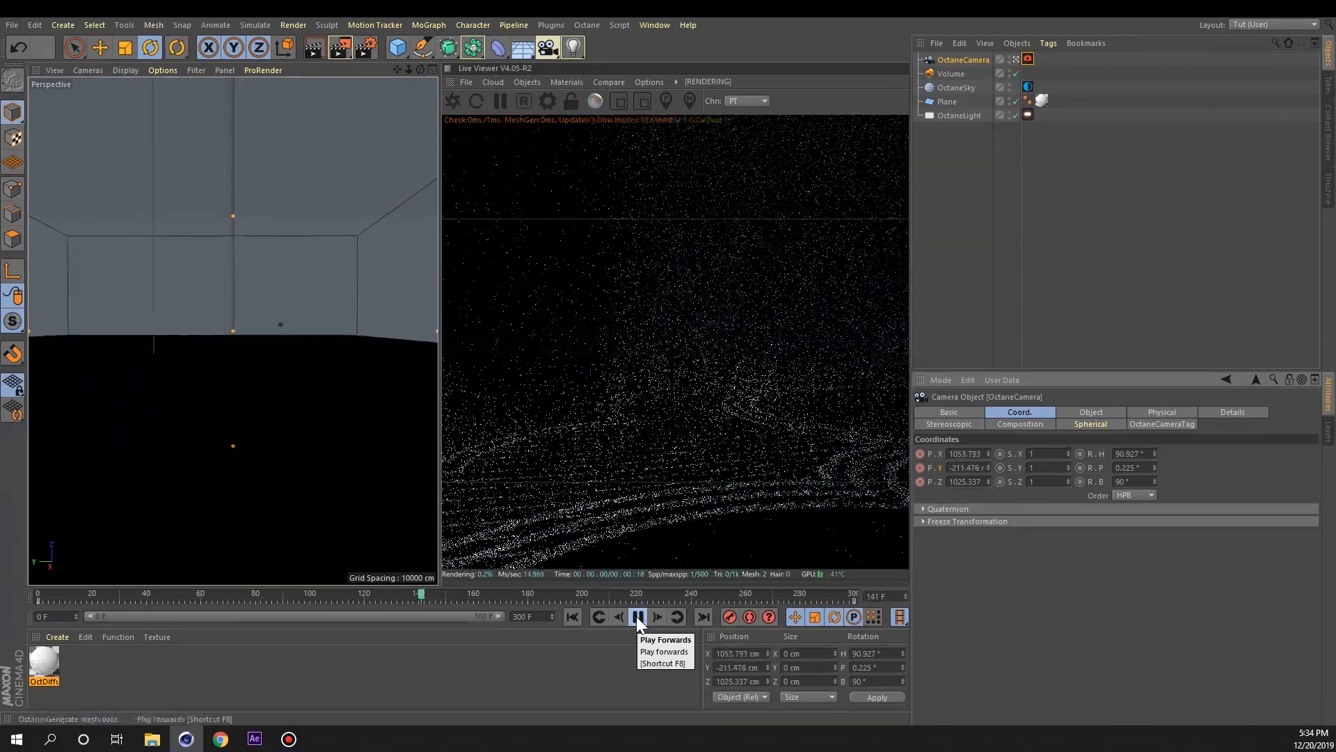
pyautogui.click(637, 617)
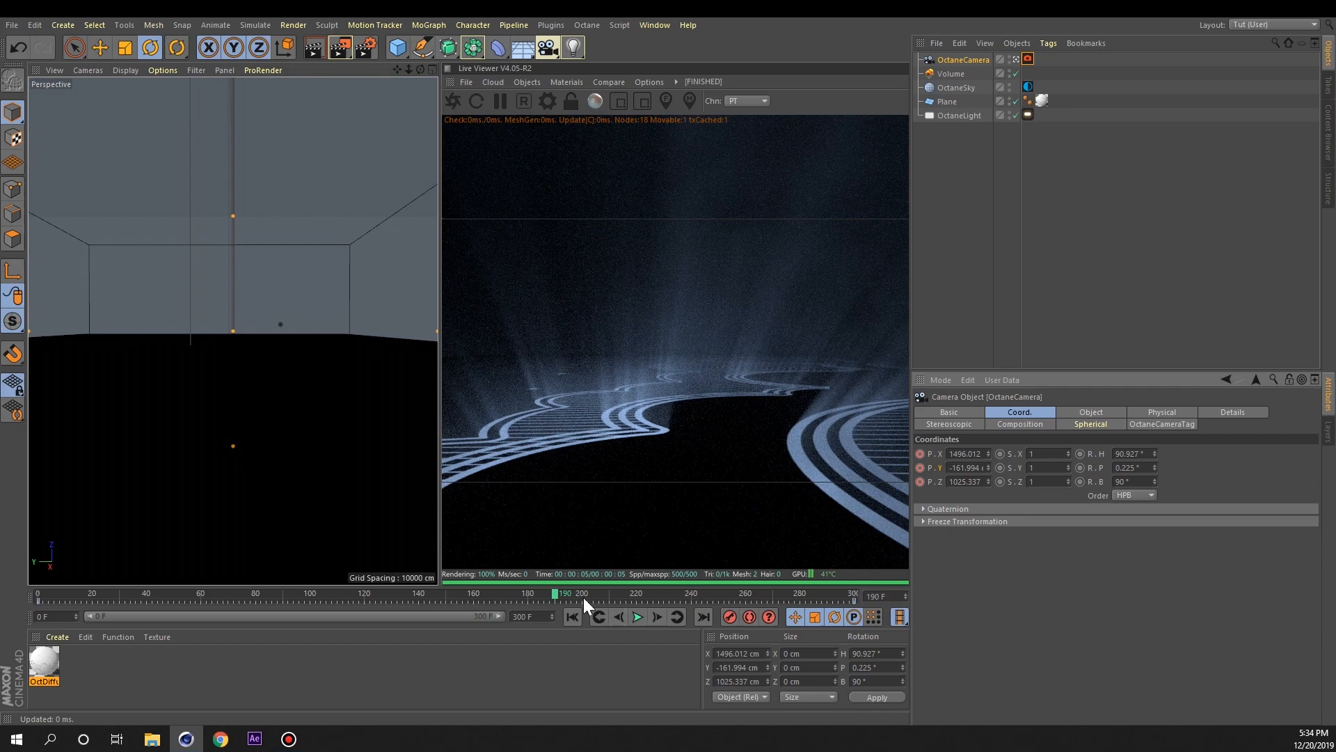
pyautogui.moveTo(586, 597); pyautogui.dragTo(633, 593)
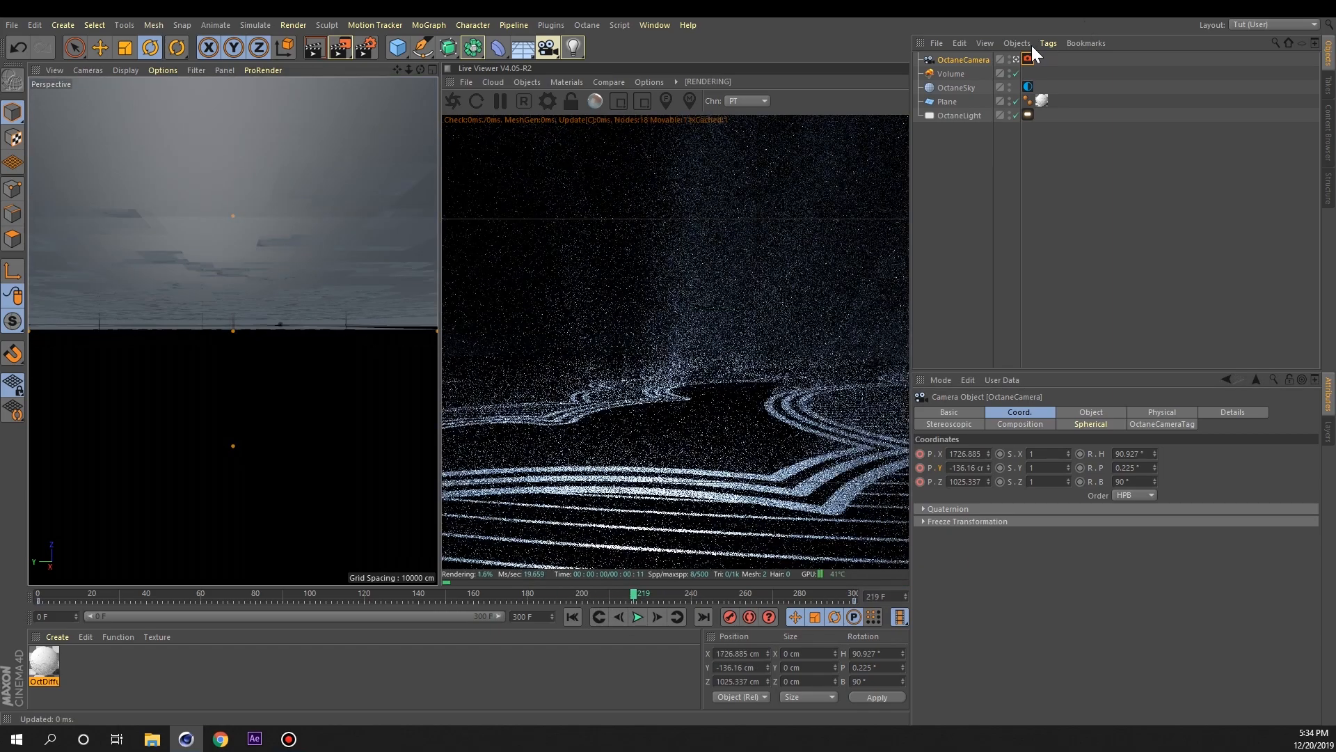
# - Leave the animated camera's view and add a second Octane Camera from the frontal wide view
pyautogui.click(1014, 59)
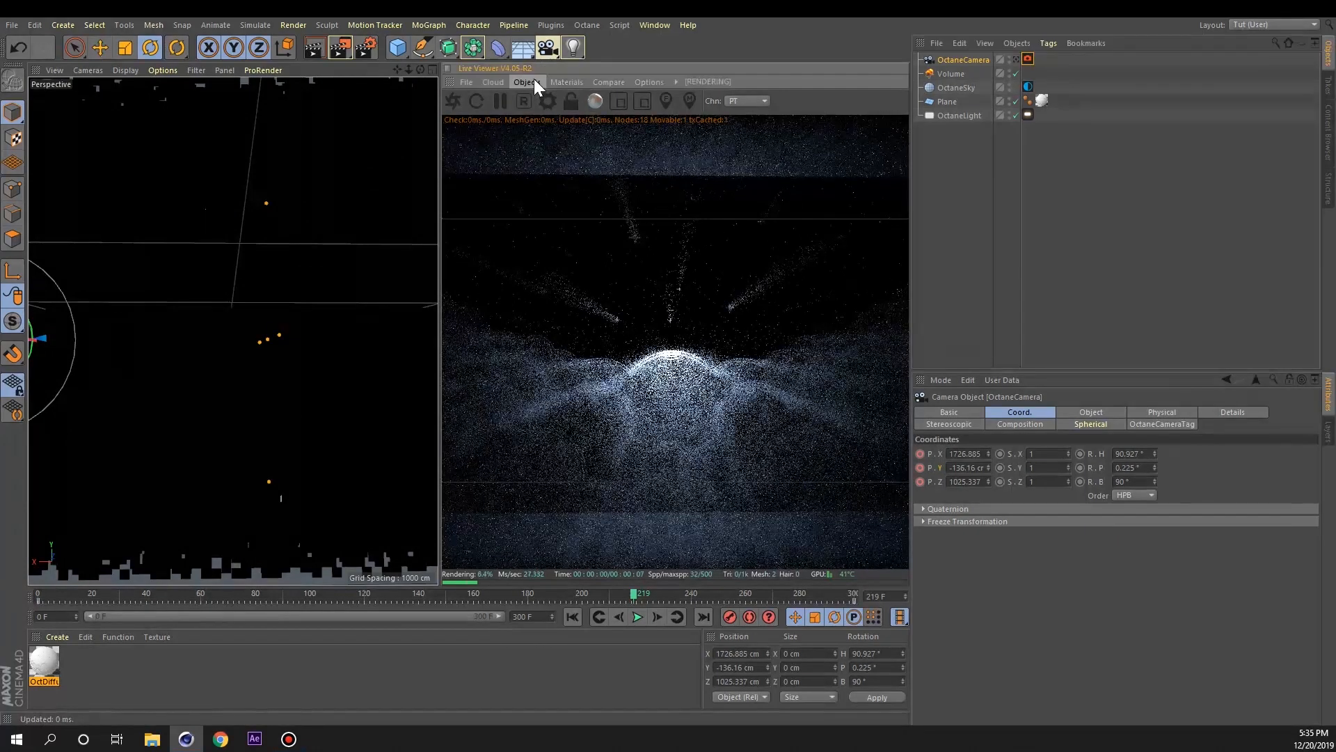
pyautogui.click(536, 83)
pyautogui.click(551, 101)
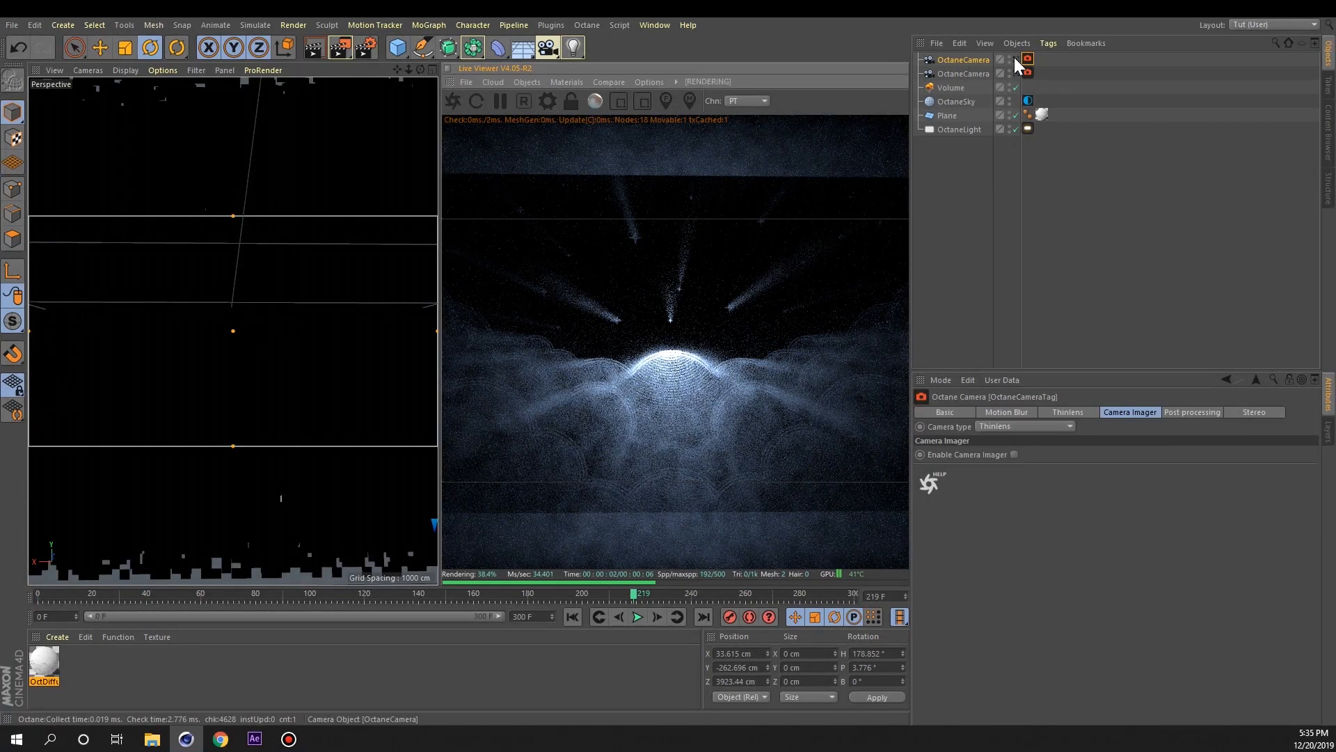
# - Rename the animated camera "Dolly Bac" and the second, frontal camera "Wide", with the frontal camera active
pyautogui.click(975, 73)
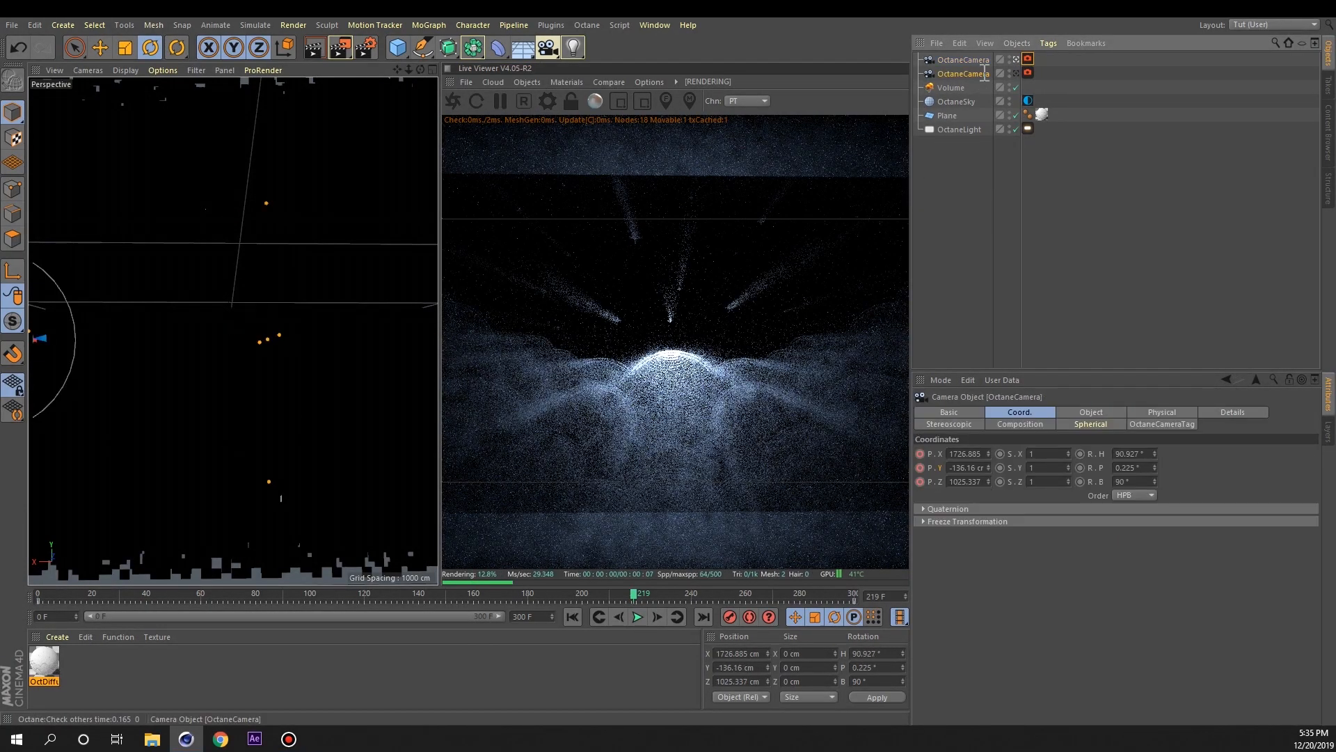
pyautogui.doubleClick(992, 71)
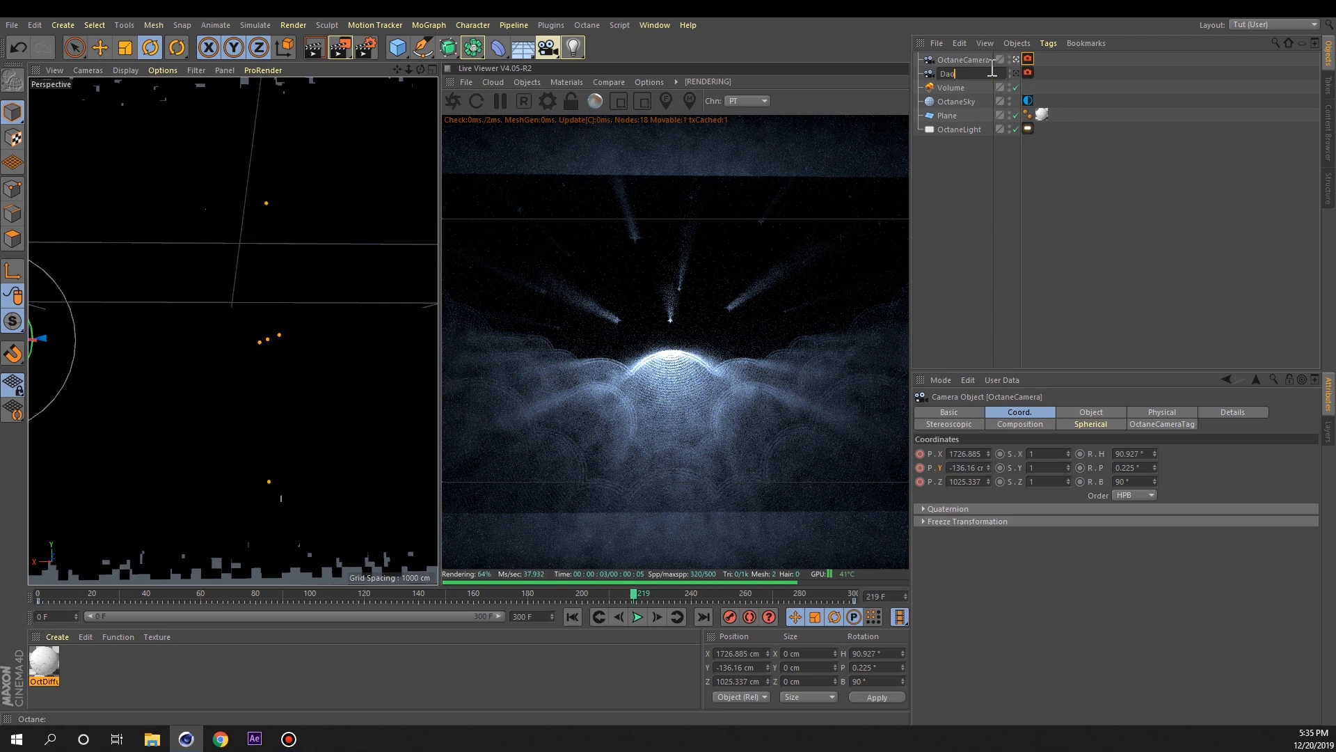
pyautogui.write('Daololly B')
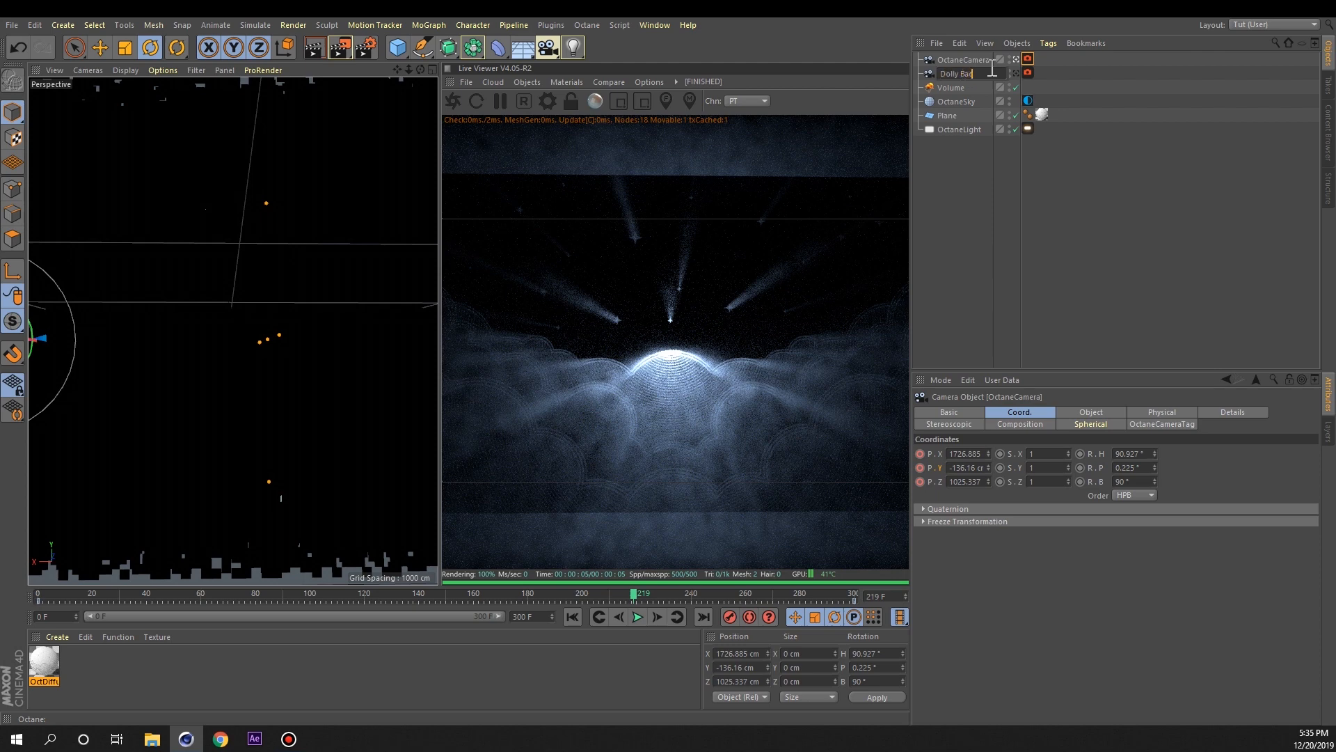
pyautogui.press('Return')
pyautogui.doubleClick(982, 59)
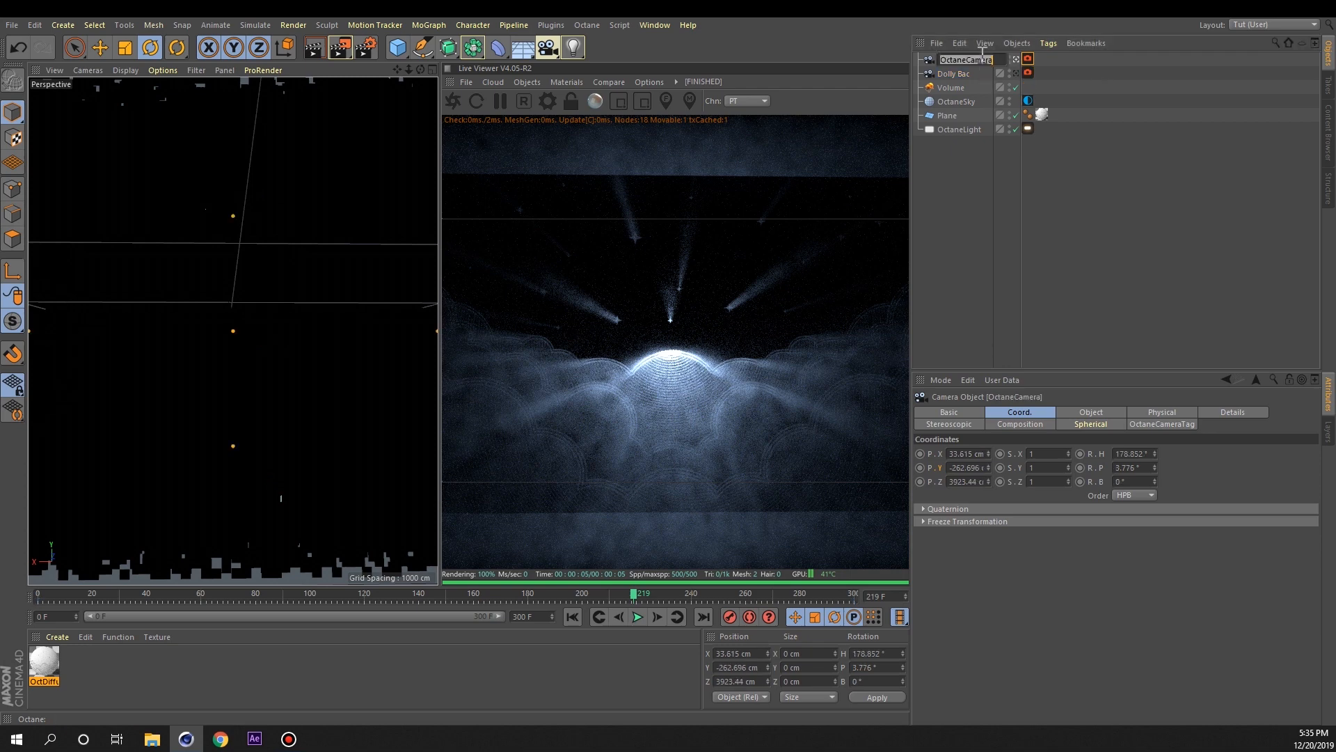
pyautogui.write('Wide')
pyautogui.press('Return')
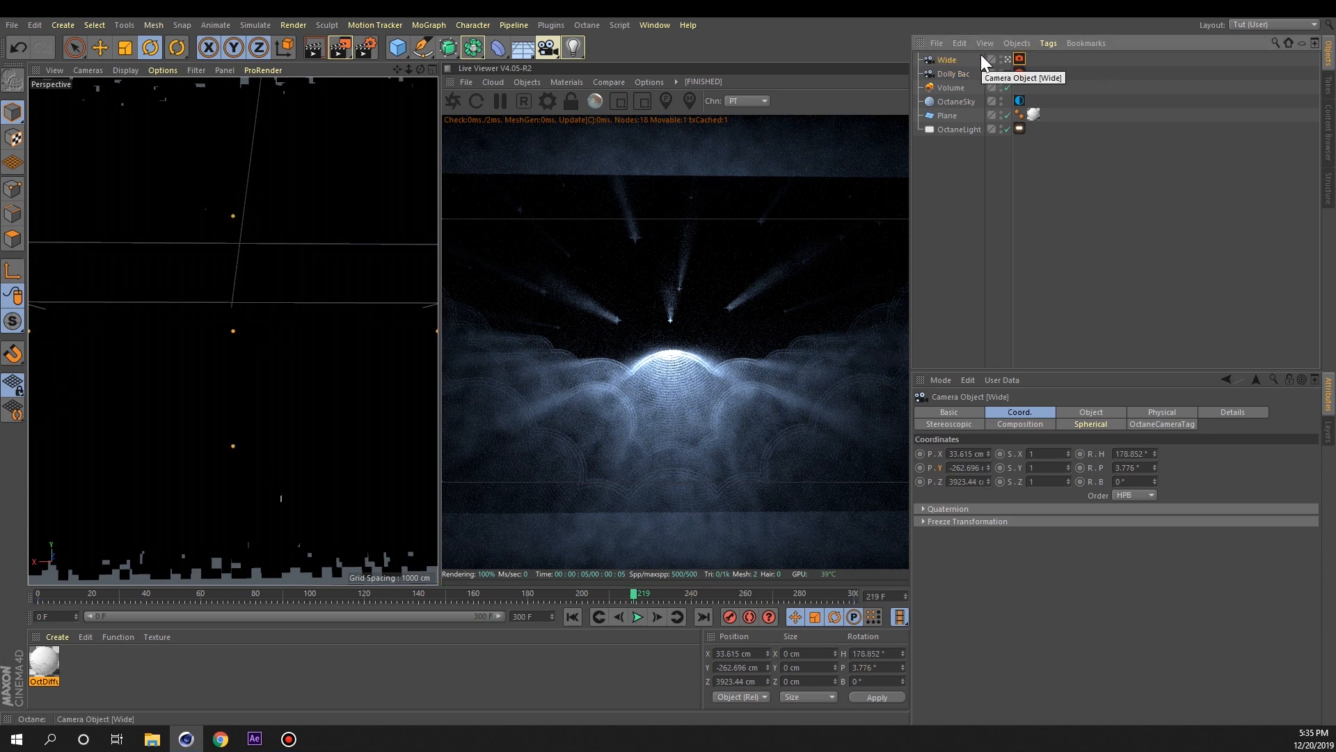
pyautogui.click(951, 72)
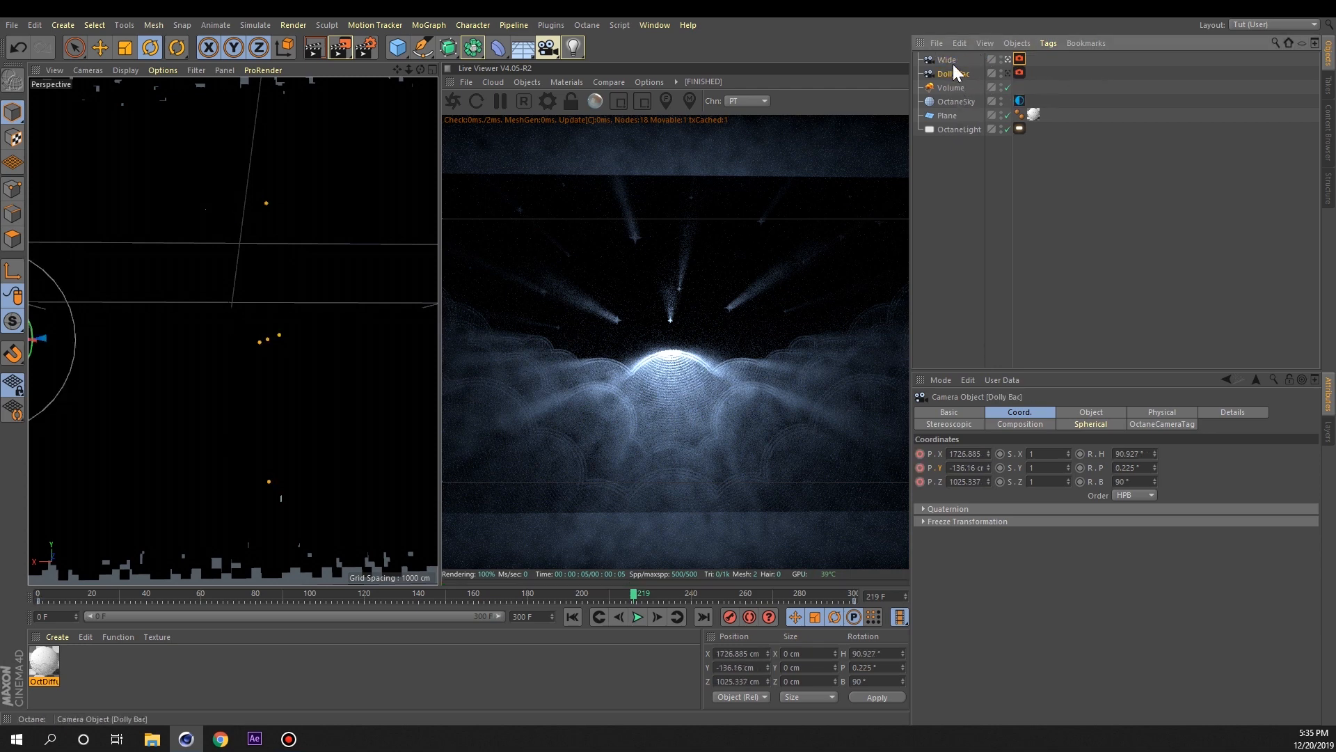
pyautogui.click(953, 142)
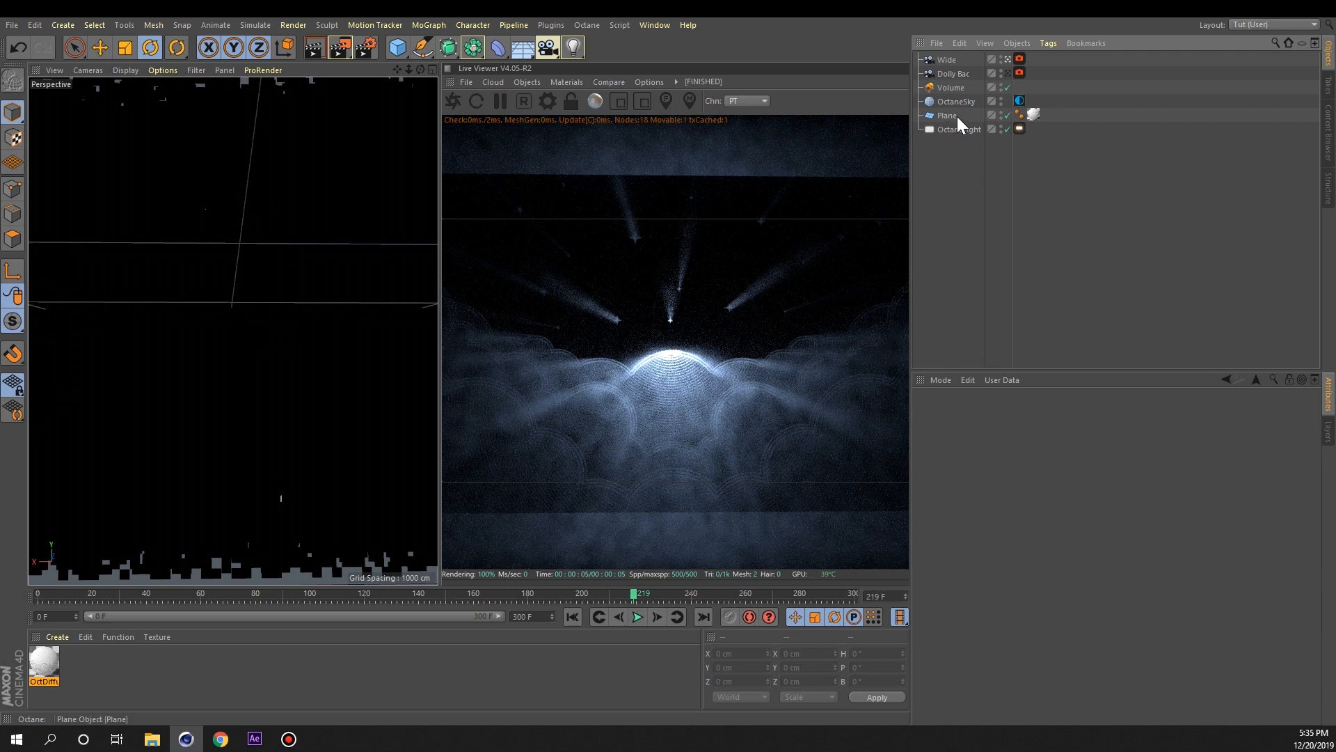
pyautogui.click(963, 76)
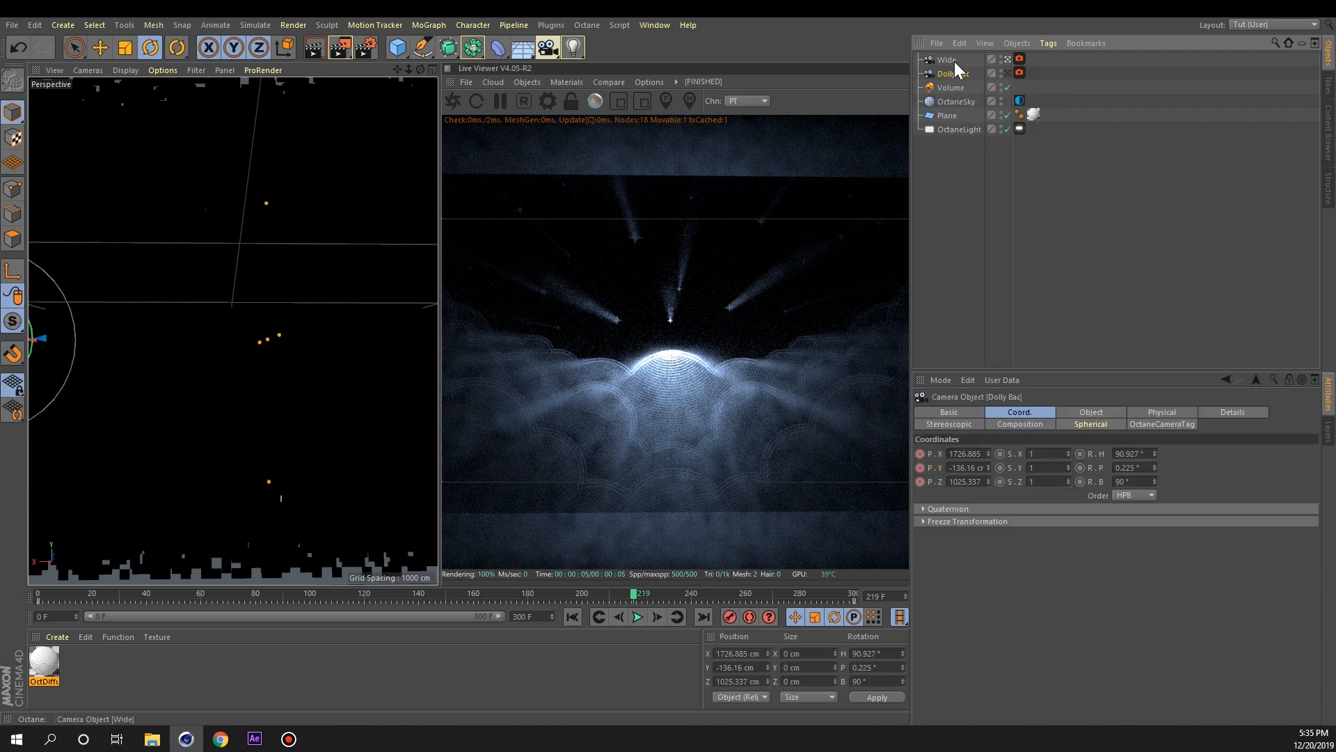
pyautogui.keyDown('shift'); pyautogui.click(954, 61); pyautogui.keyUp('shift')
pyautogui.click(946, 152)
# - Correct the animated camera's name to "Dolly Back"
pyautogui.click(960, 75)
pyautogui.doubleClick(957, 74)
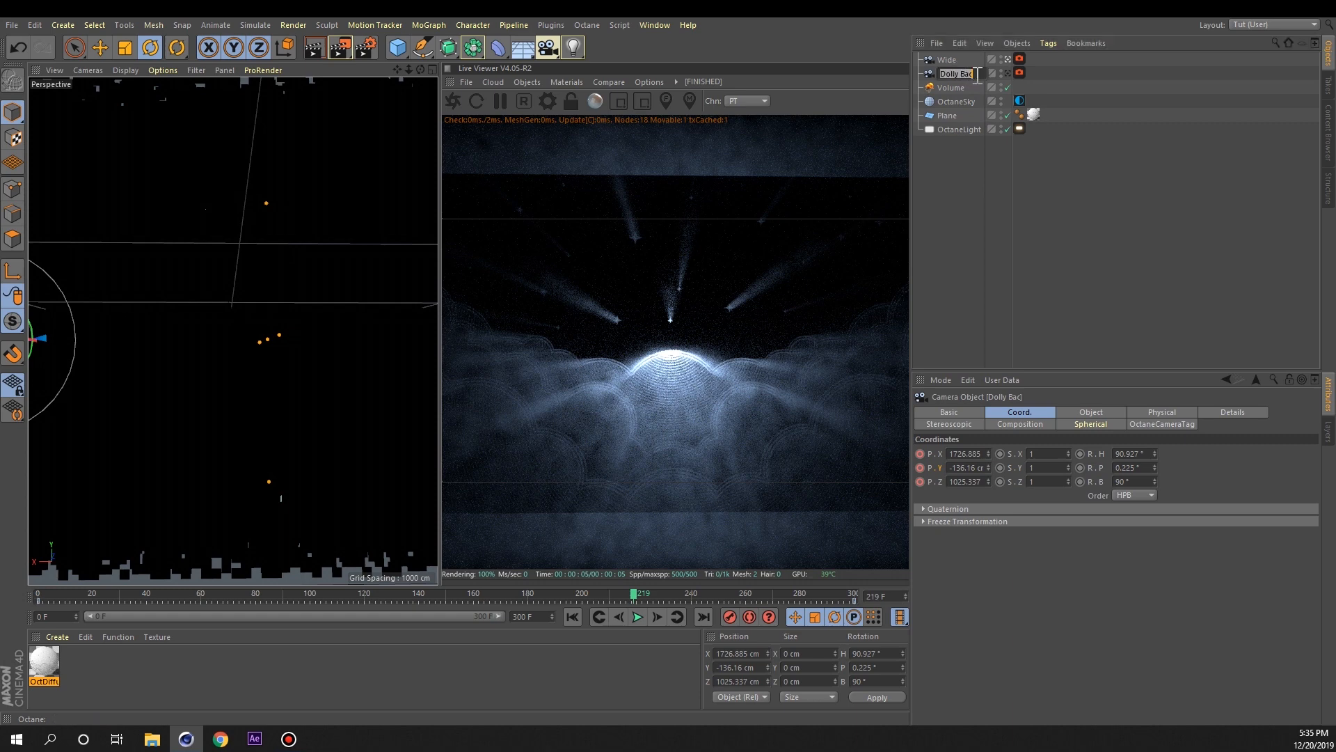
pyautogui.write('k')
pyautogui.press('Return')
# - Reframe the Wide camera frontally at frame 300, at about X -28, Y -43, Z 4280 cm, and keyframe its position
pyautogui.click(948, 59)
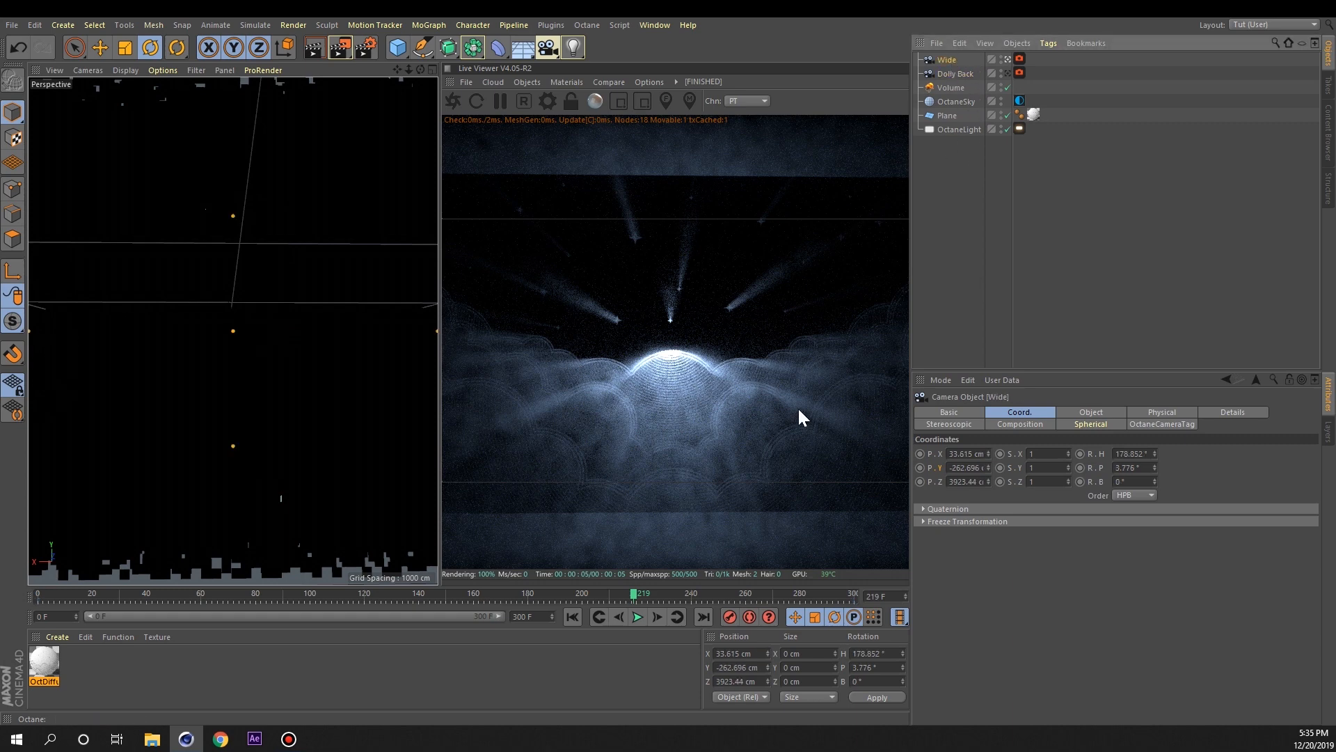
pyautogui.click(702, 616)
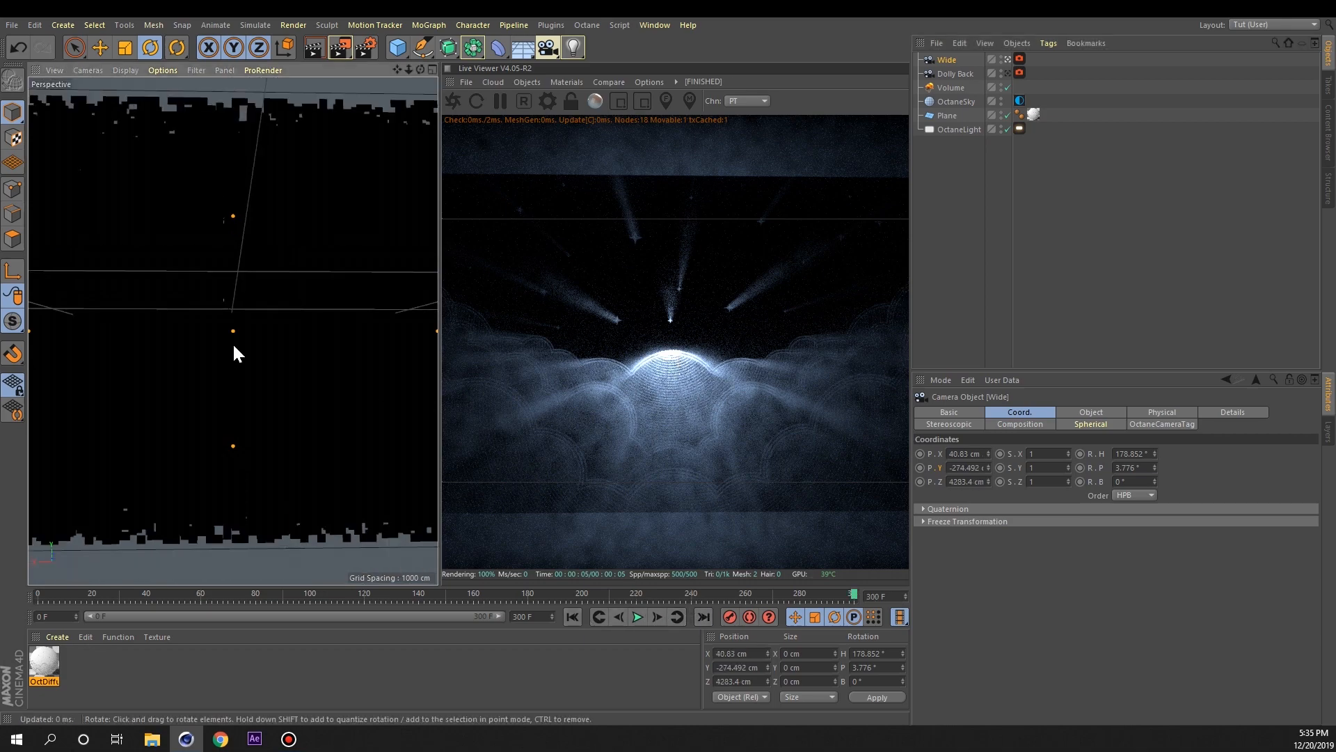
pyautogui.keyDown('alt'); pyautogui.moveTo(247, 345); pyautogui.dragTo(231, 353, button='middle'); pyautogui.keyUp('alt')
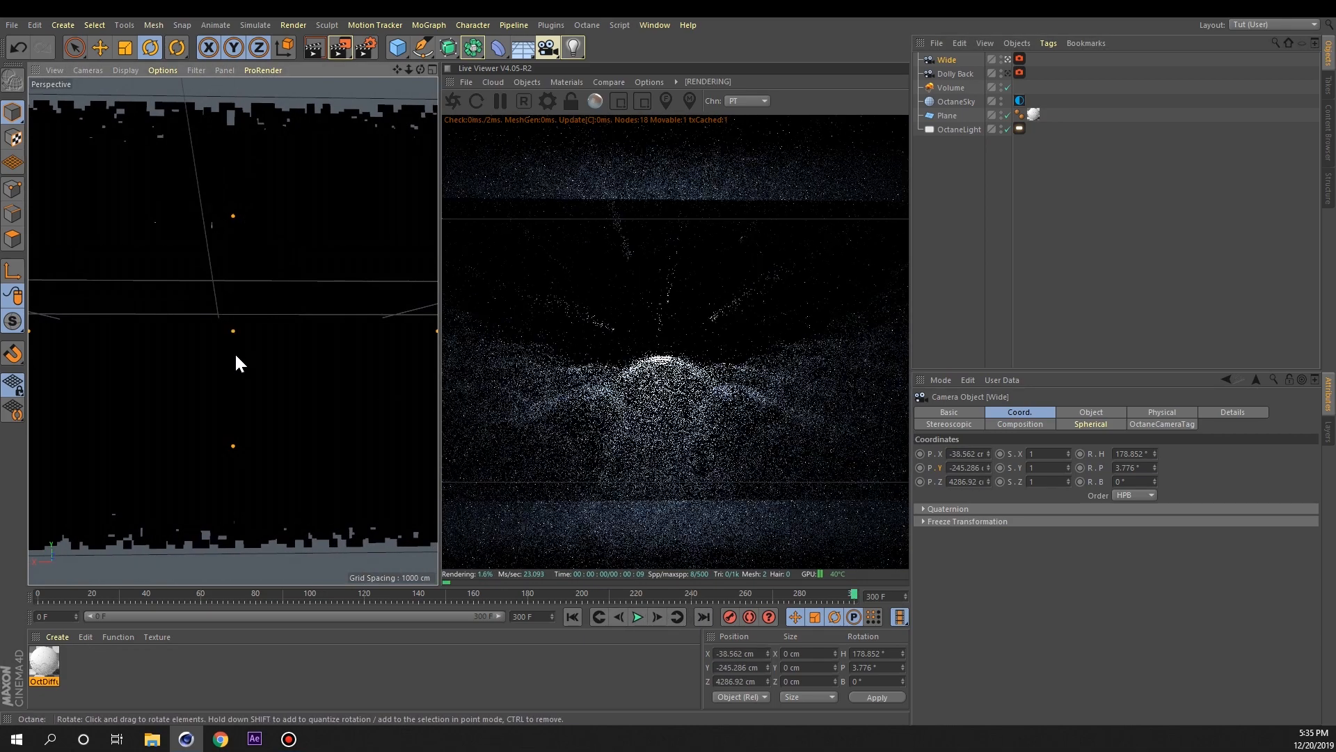
pyautogui.keyDown('alt'); pyautogui.moveTo(236, 356); pyautogui.dragTo(241, 369); pyautogui.keyUp('alt')
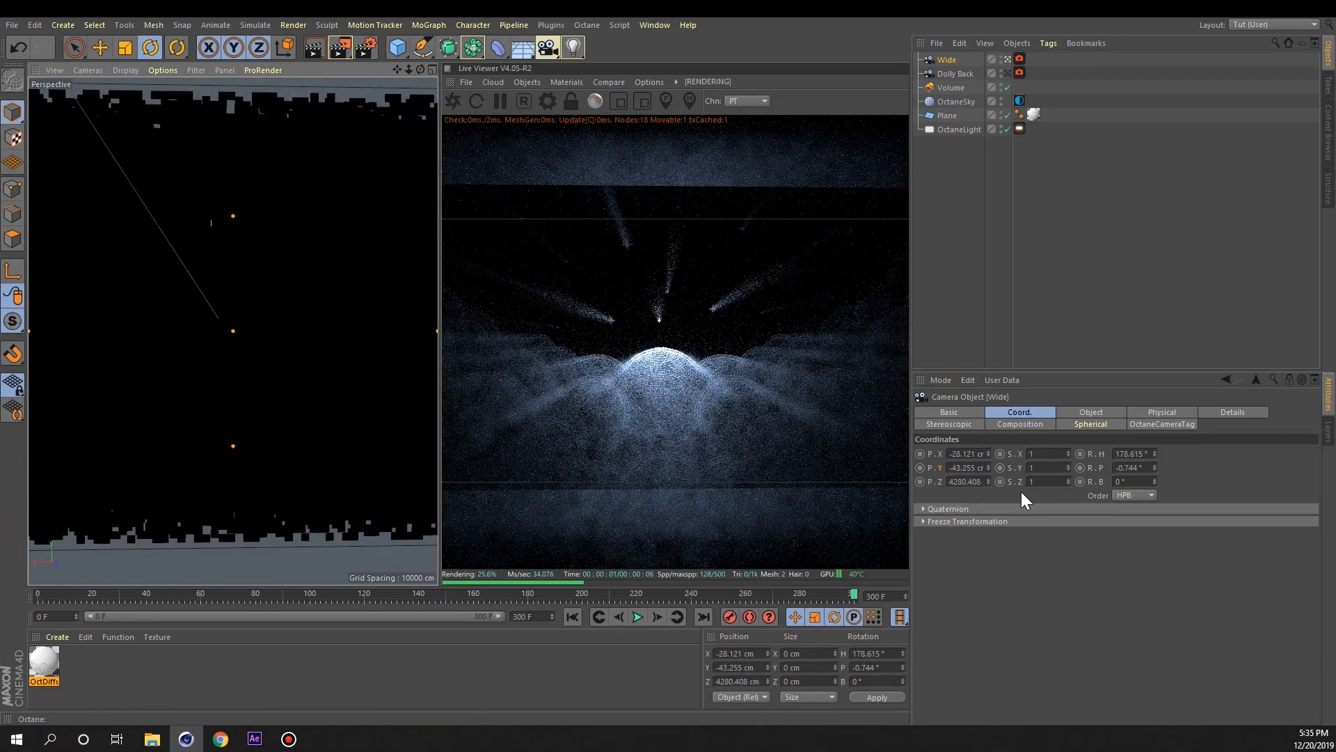
pyautogui.keyDown('ctrl'); pyautogui.click(920, 454); pyautogui.keyUp('ctrl')
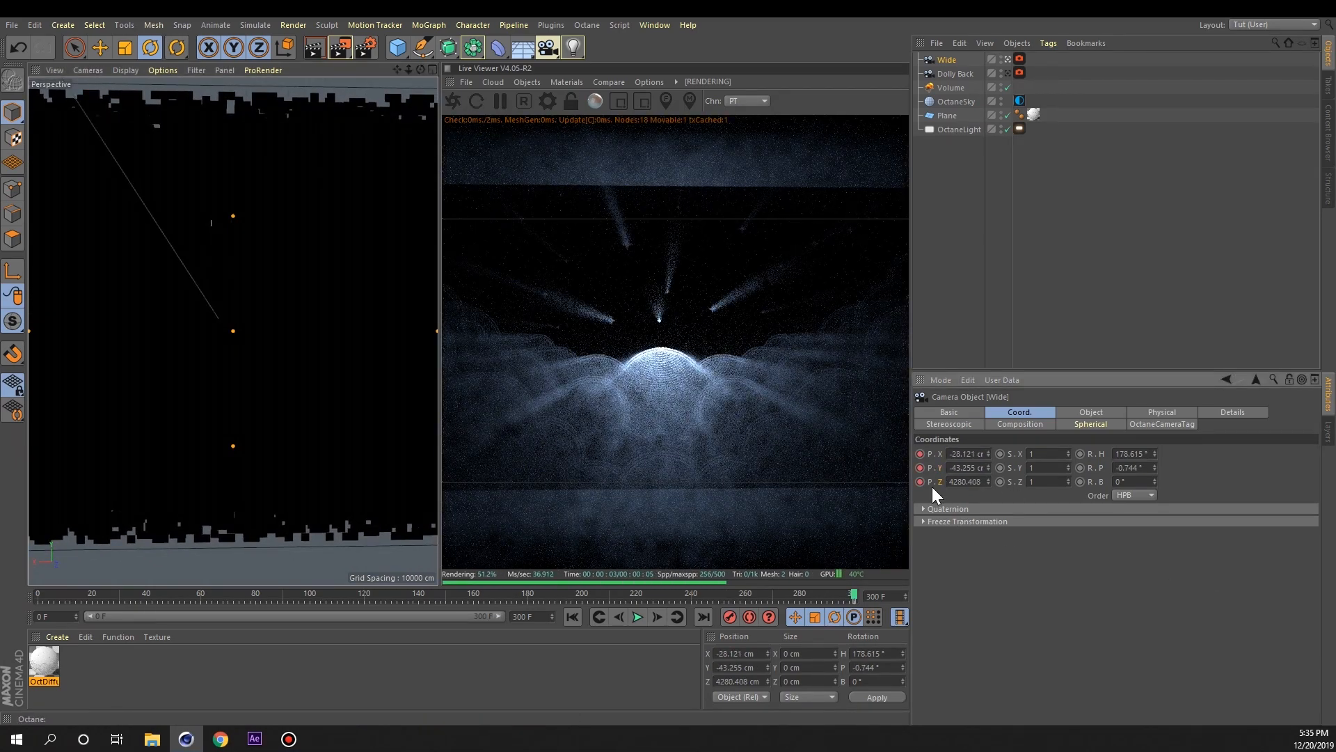
# - At frame 0, move the Wide camera in to Y -19.255 cm and Z 3094.408 cm and keyframe those coordinates
pyautogui.click(572, 617)
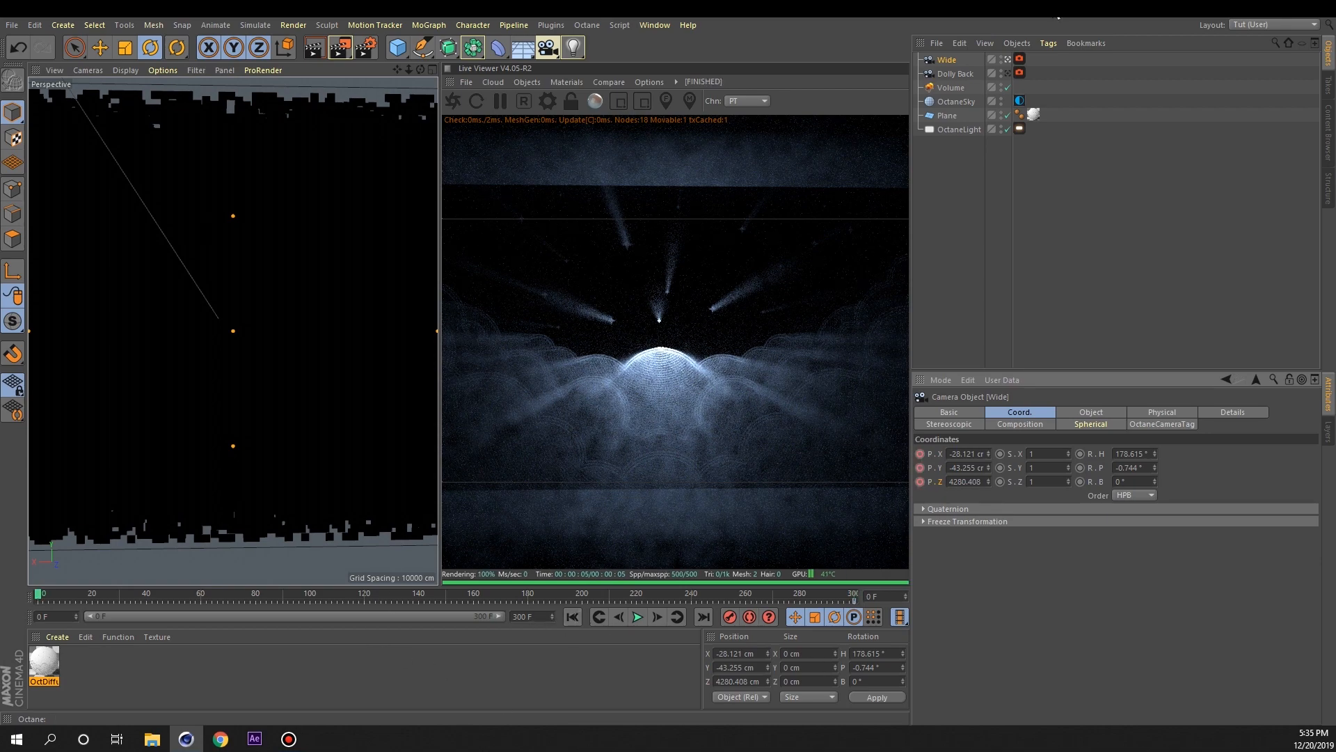
pyautogui.moveTo(988, 453); pyautogui.dragTo(989, 407)
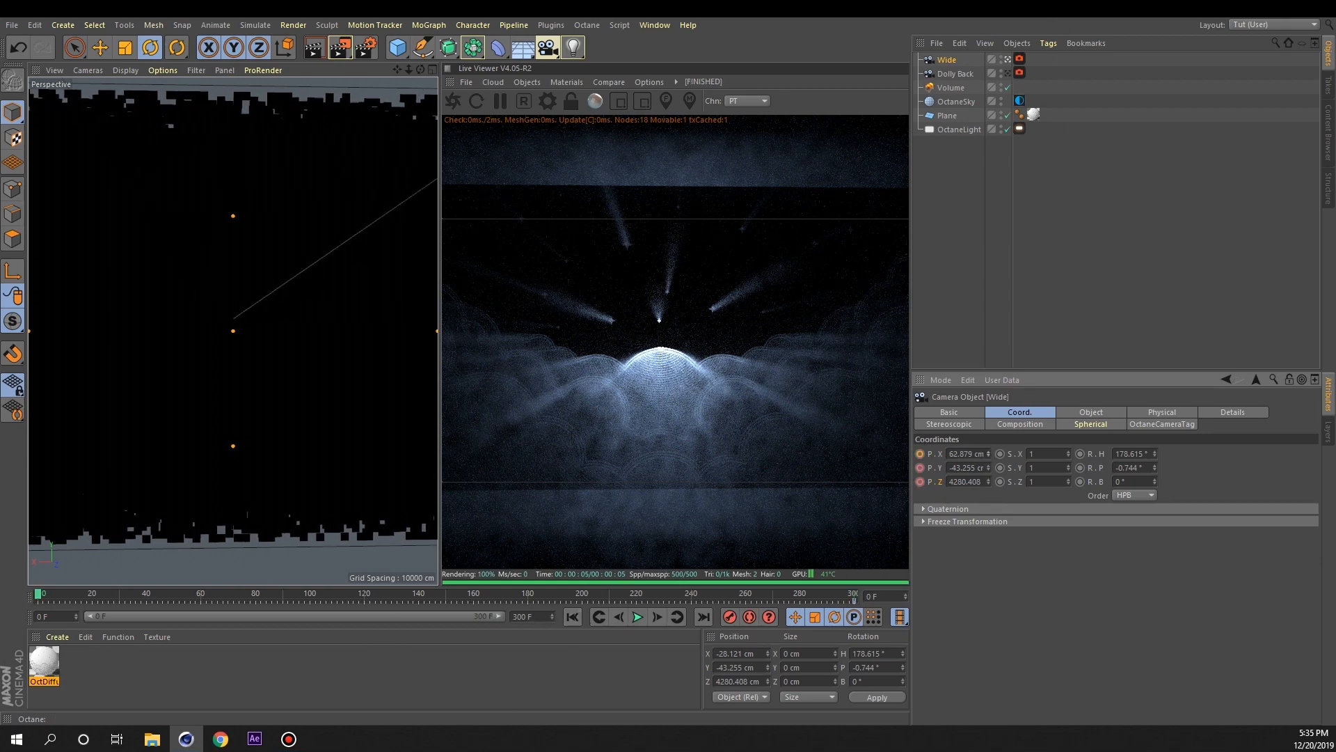
pyautogui.hotkey('ctrl', 'z')
pyautogui.moveTo(989, 468); pyautogui.dragTo(1005, 414)
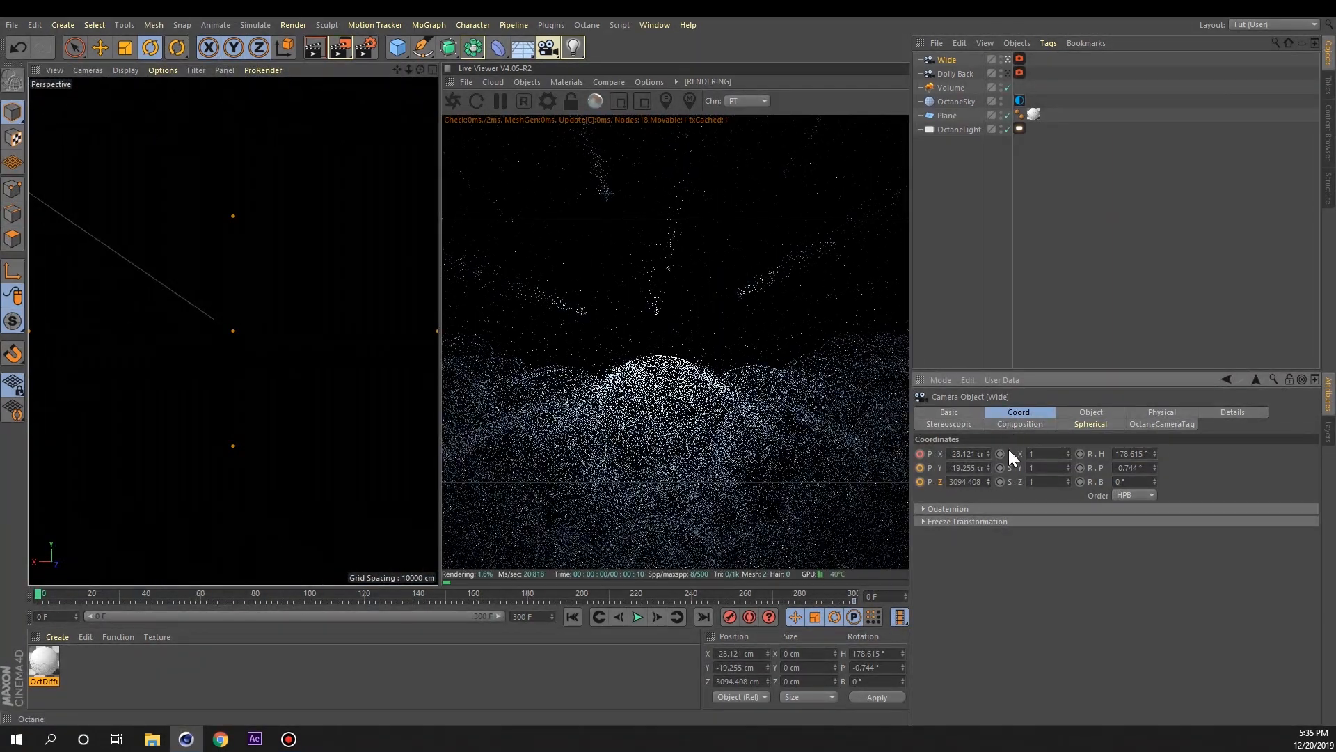
pyautogui.keyDown('ctrl'); pyautogui.click(920, 469); pyautogui.keyUp('ctrl')
pyautogui.keyDown('ctrl'); pyautogui.click(920, 482); pyautogui.keyUp('ctrl')
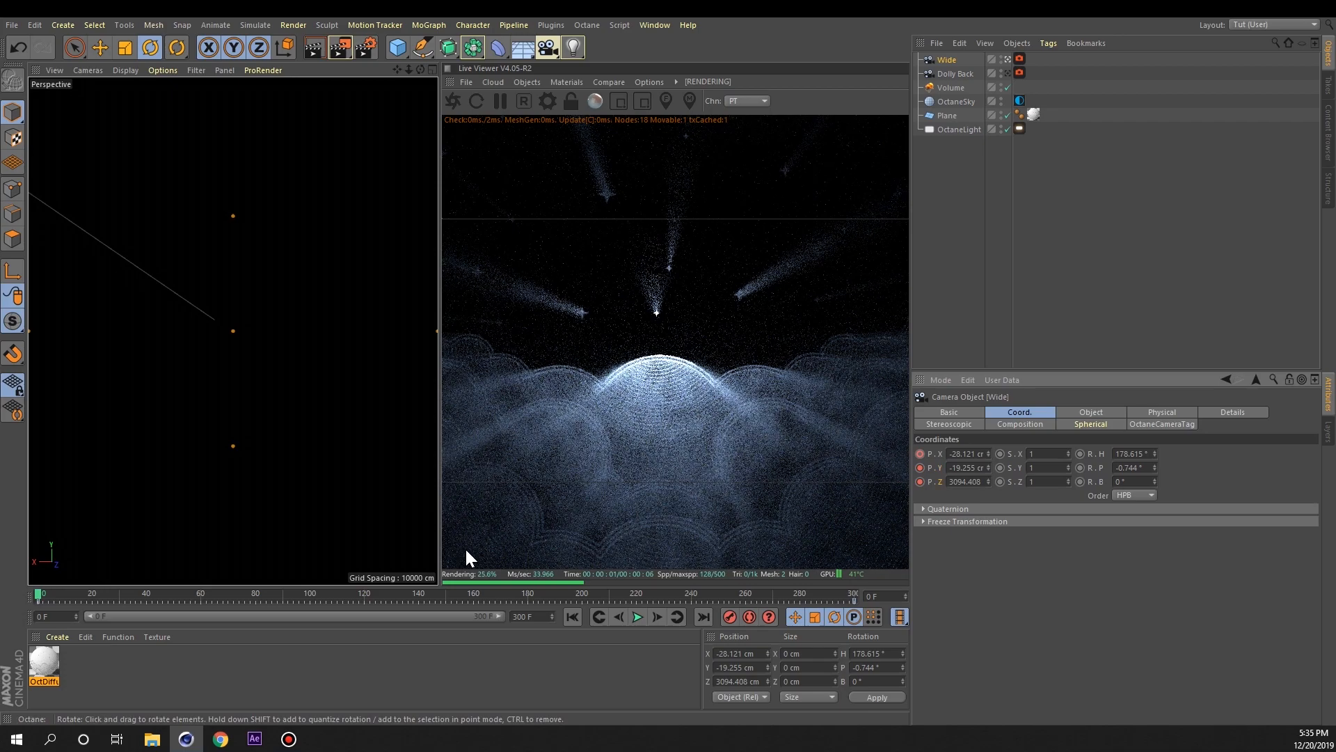
# - Play back the Wide camera's move and scrub to frame 300 to check it
pyautogui.click(636, 616)
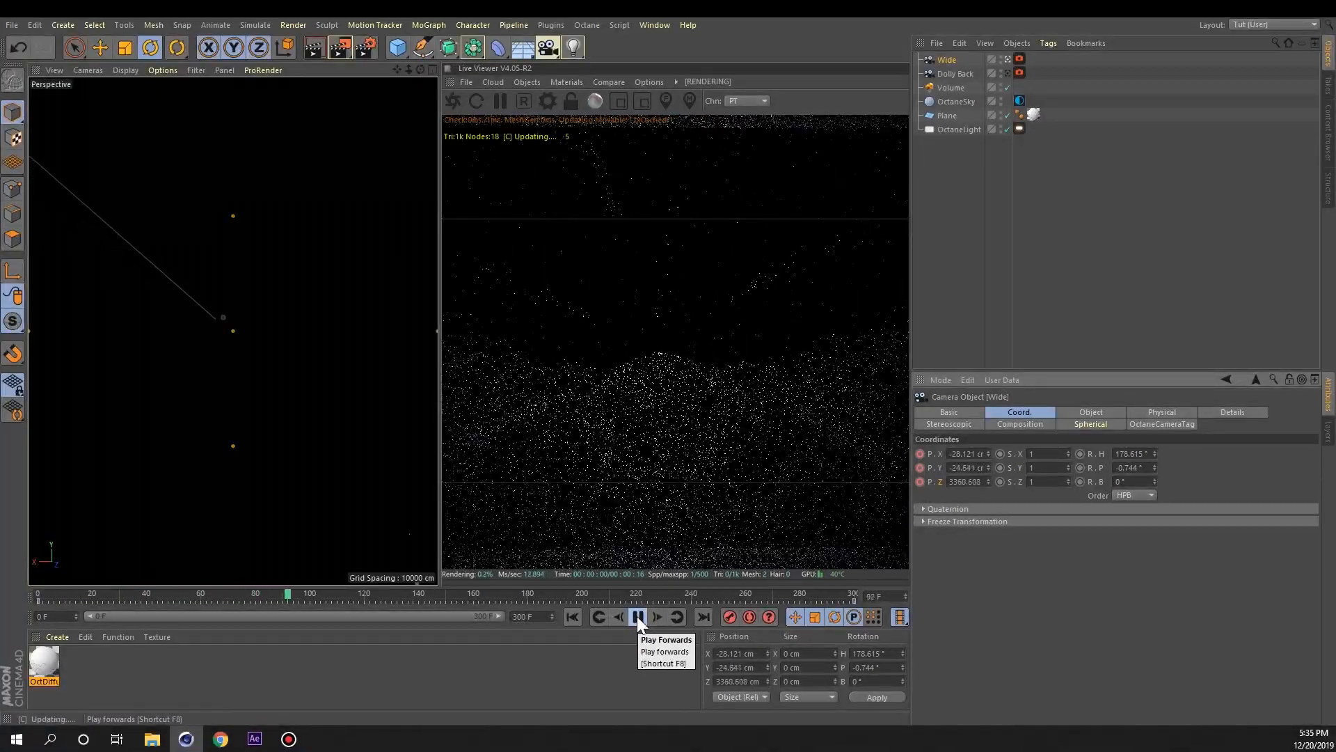
pyautogui.click(637, 616)
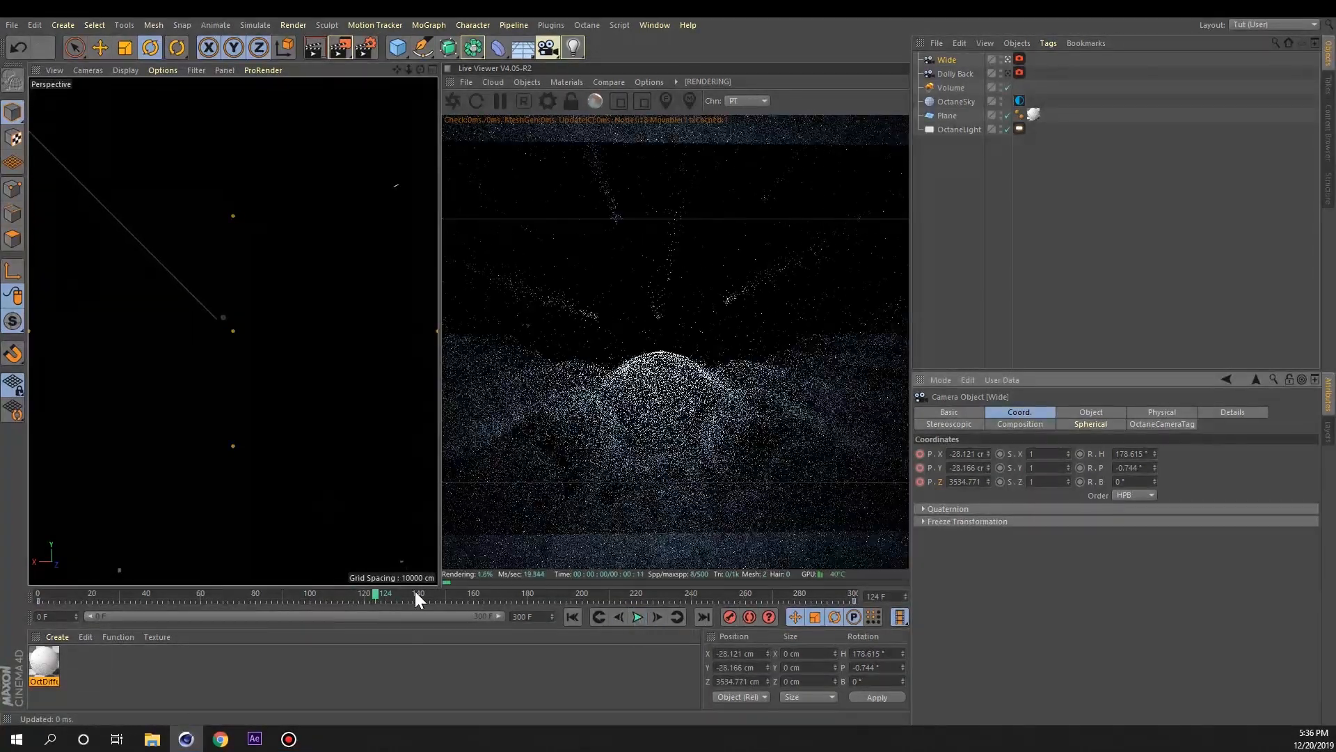
pyautogui.moveTo(385, 590); pyautogui.dragTo(871, 592)
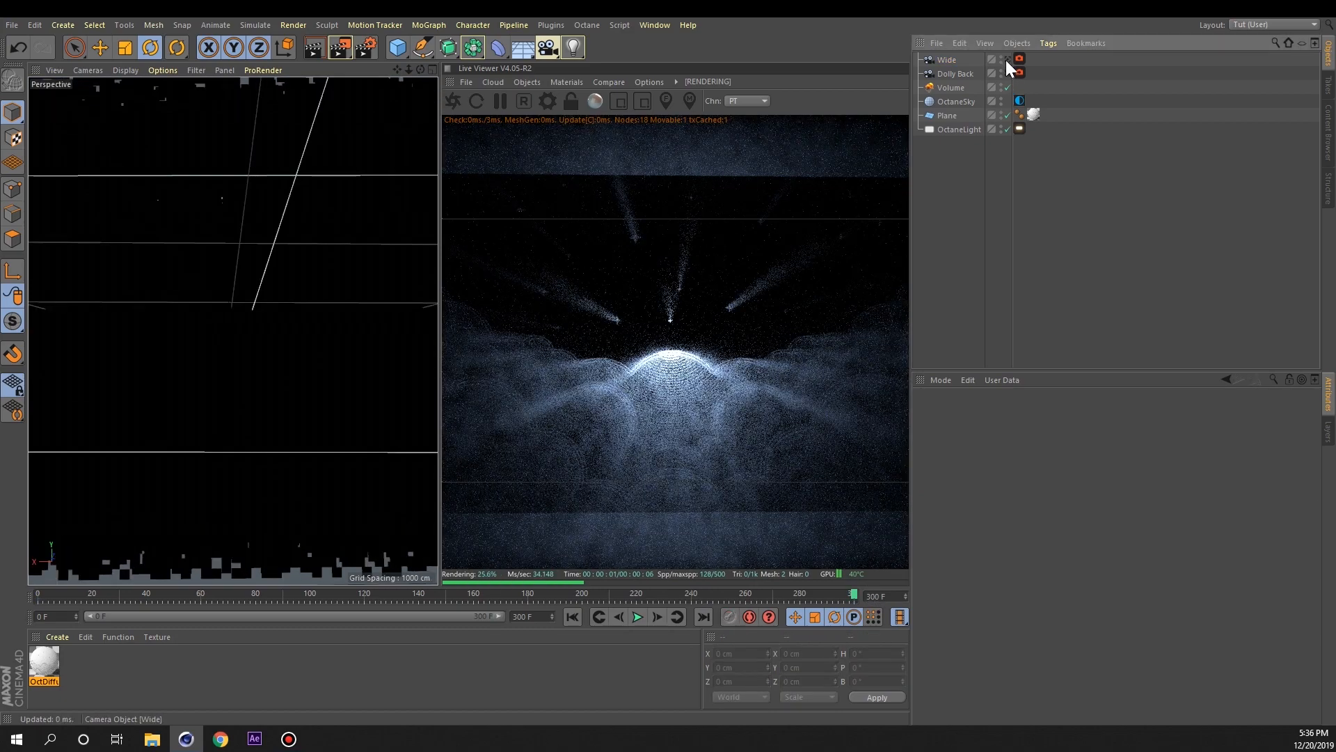
# - Switch between the Wide and Dolly Back camera views to compare their framing, returning to Wide
pyautogui.click(1007, 59)
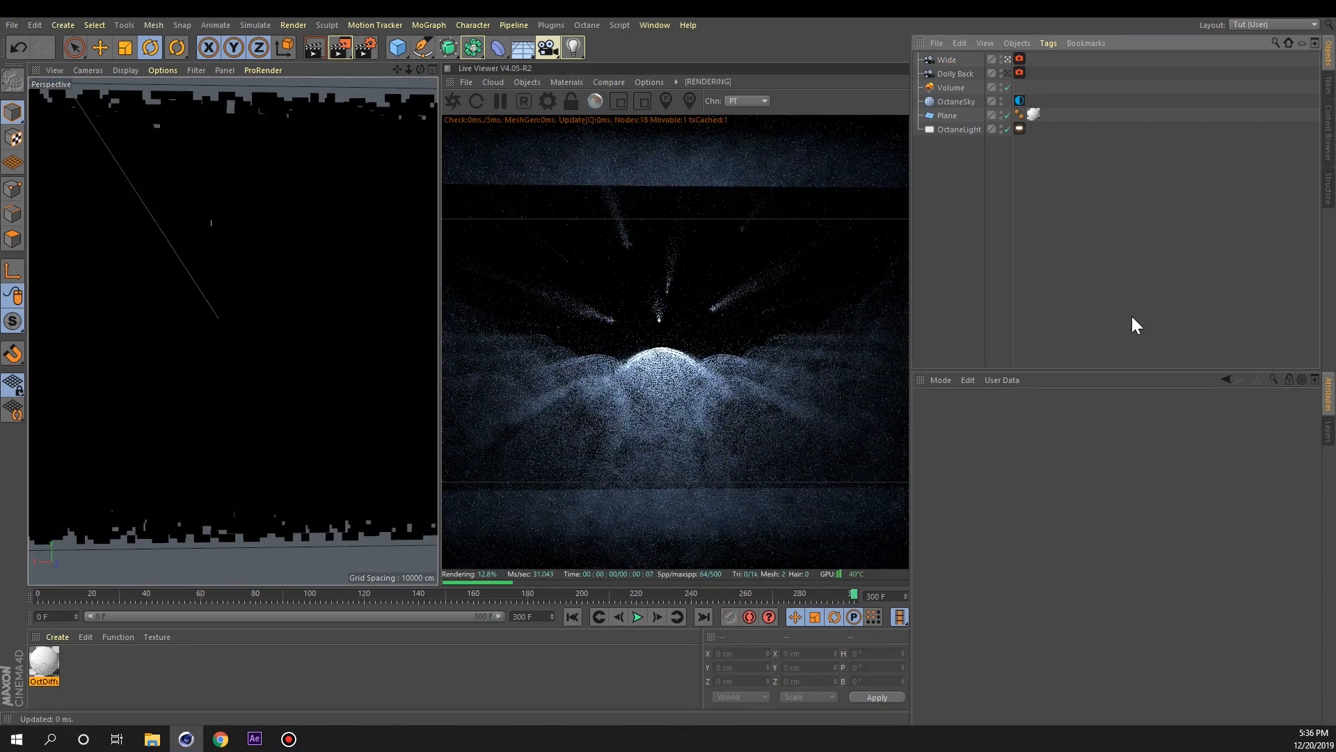
pyautogui.click(958, 73)
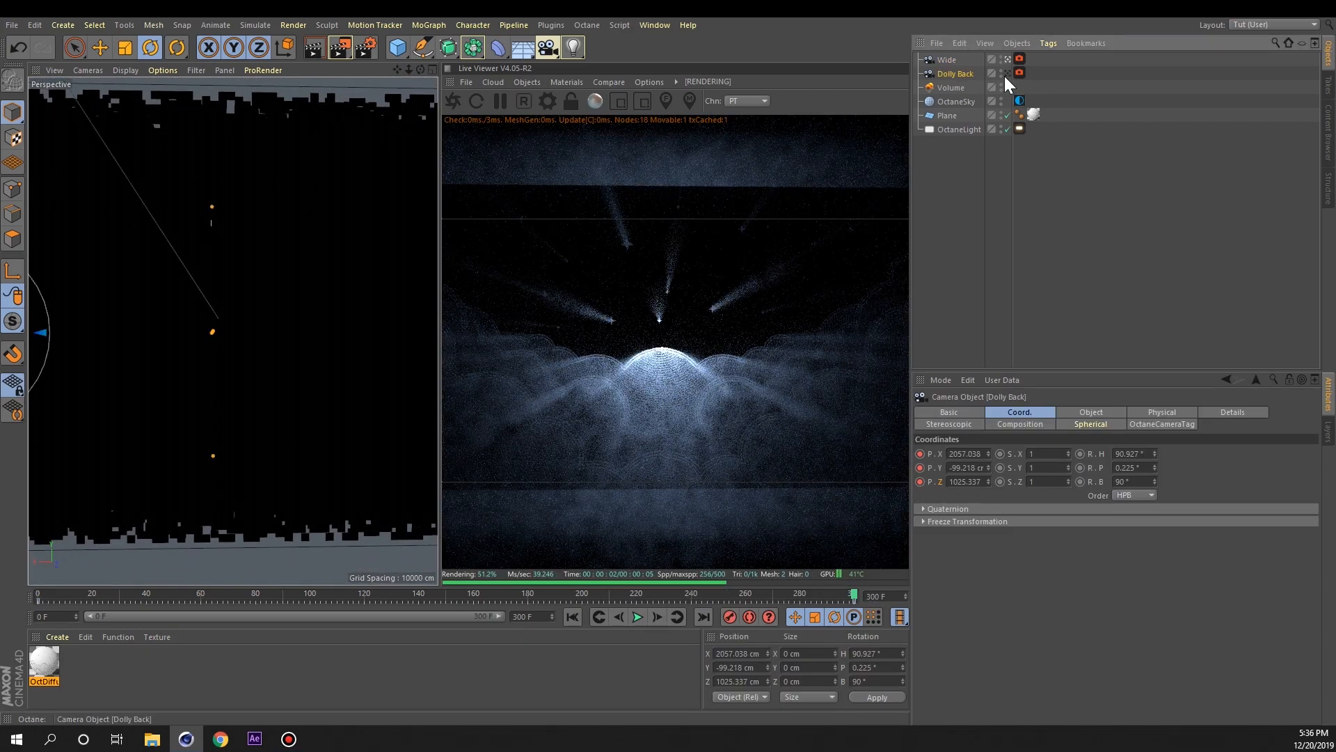
pyautogui.click(1007, 73)
pyautogui.click(1008, 59)
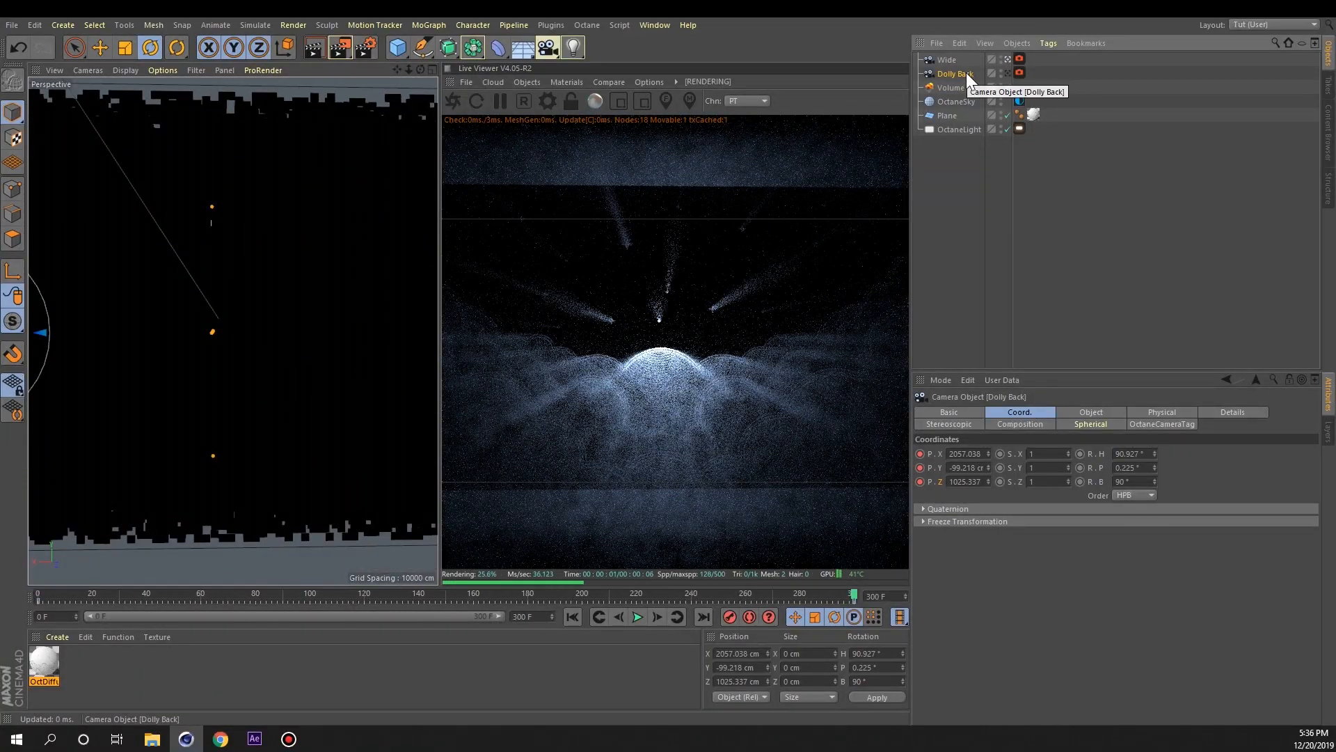
pyautogui.click(1008, 72)
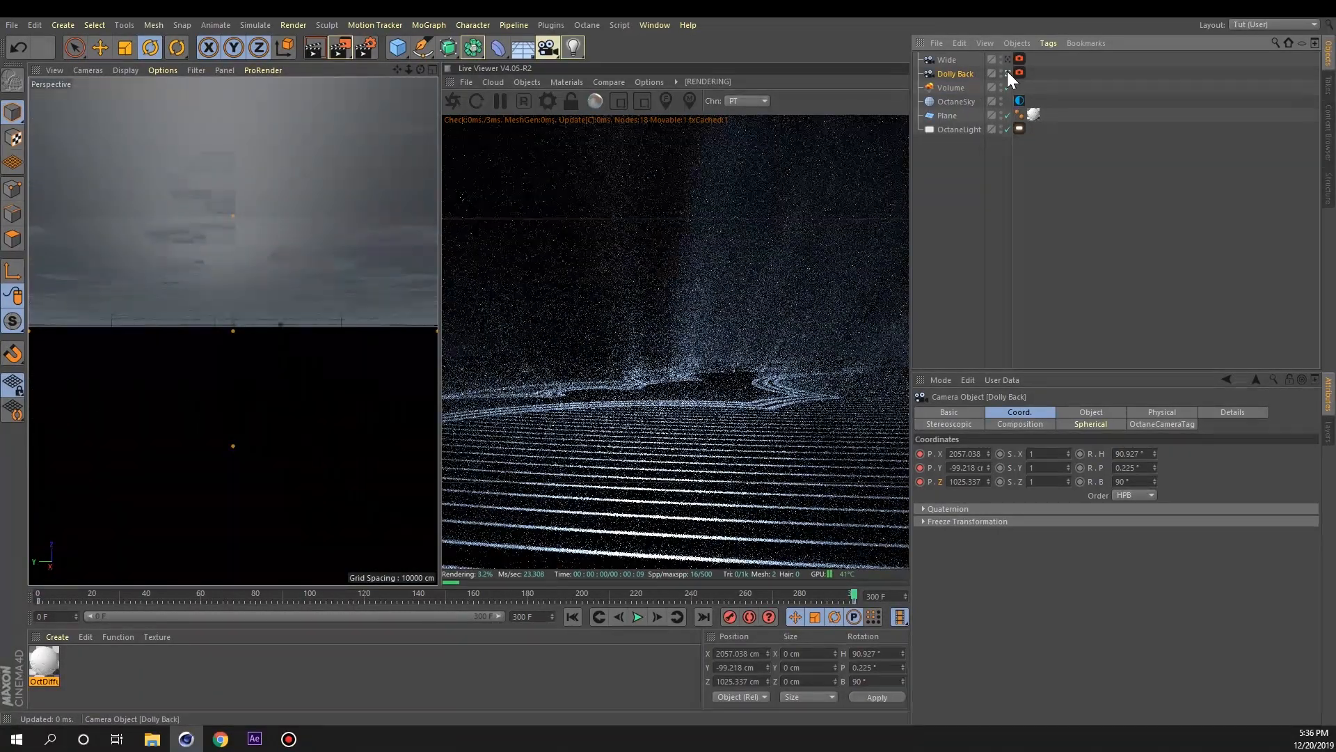
pyautogui.click(1008, 59)
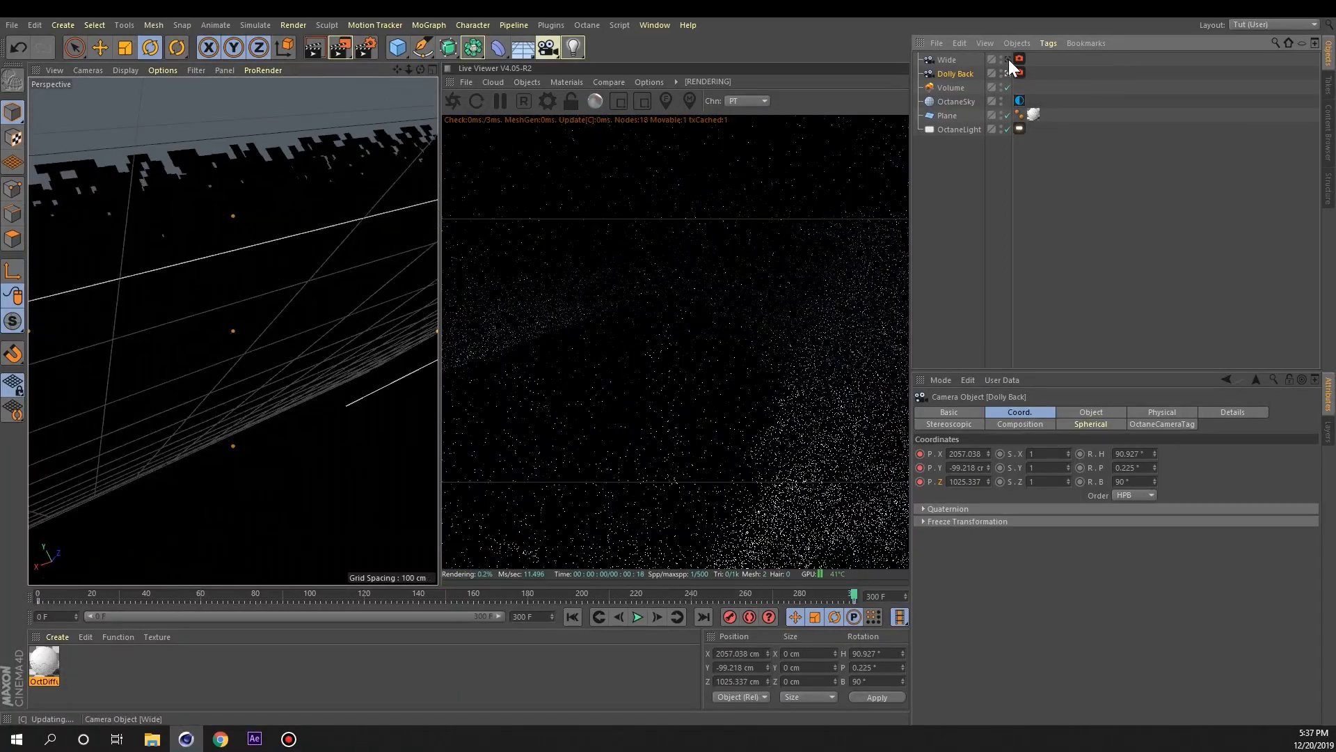
# - Add a third Octane Camera from the Wide view and give it a Camera Morph tag
pyautogui.click(523, 81)
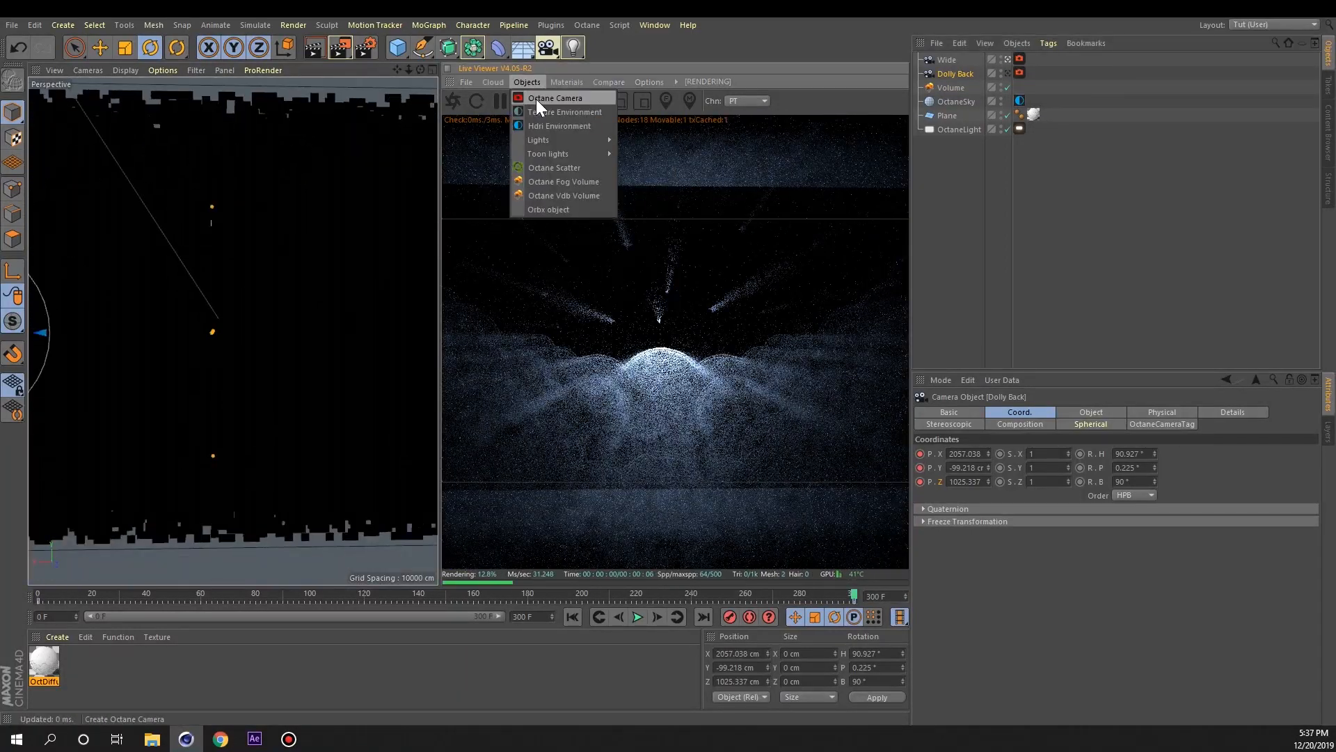
pyautogui.click(536, 99)
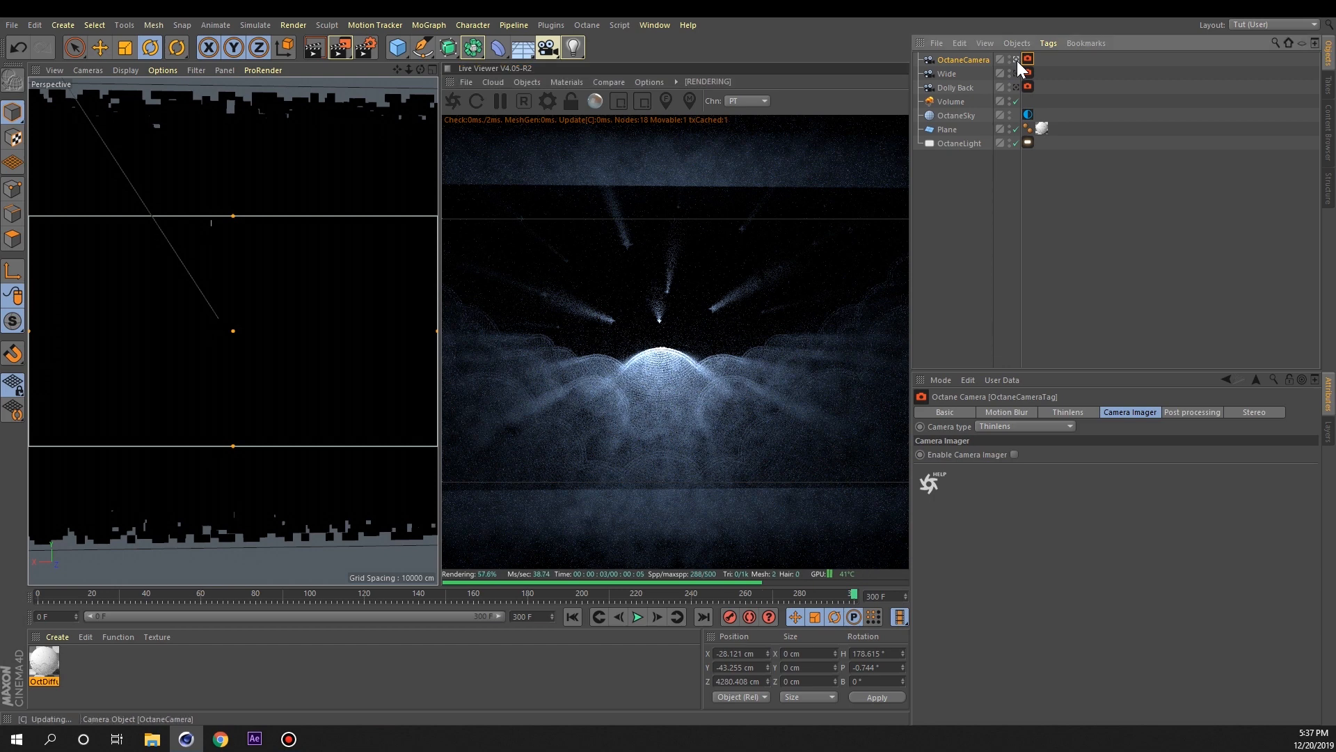
pyautogui.click(1046, 42)
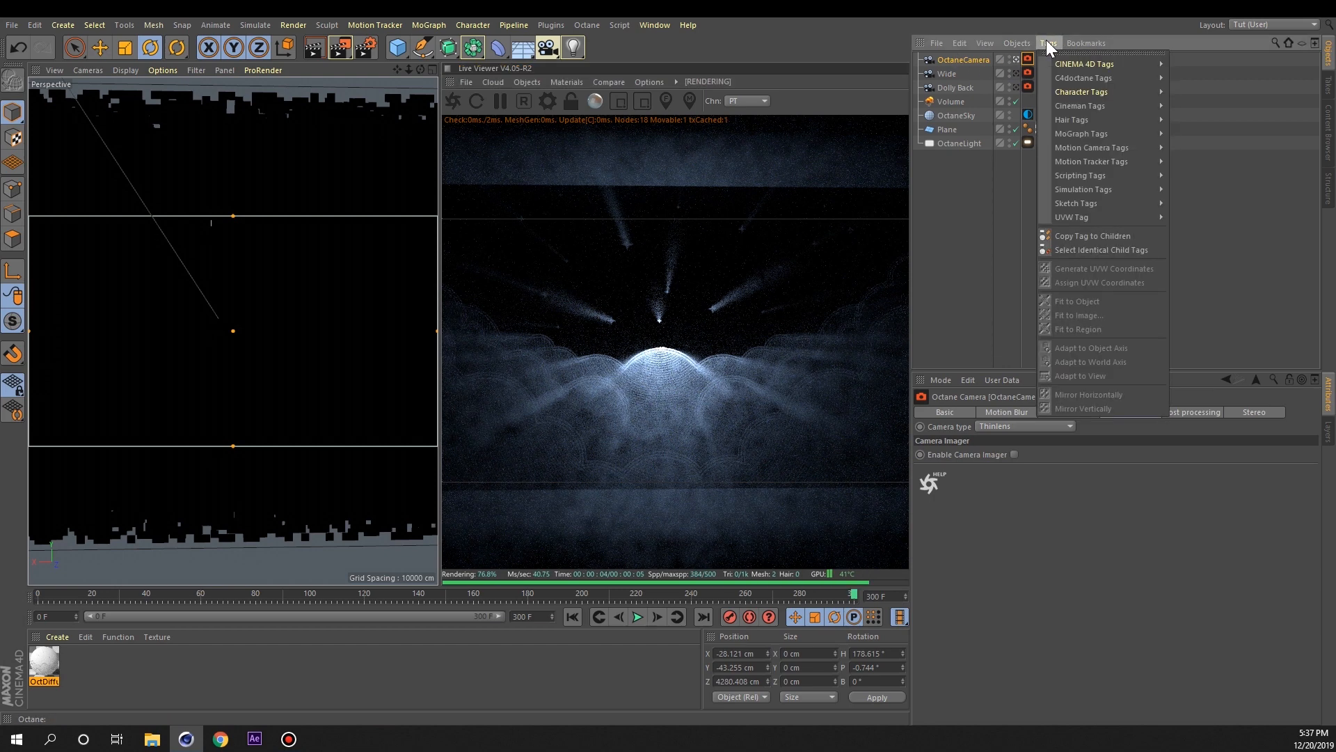
pyautogui.moveTo(1096, 150)
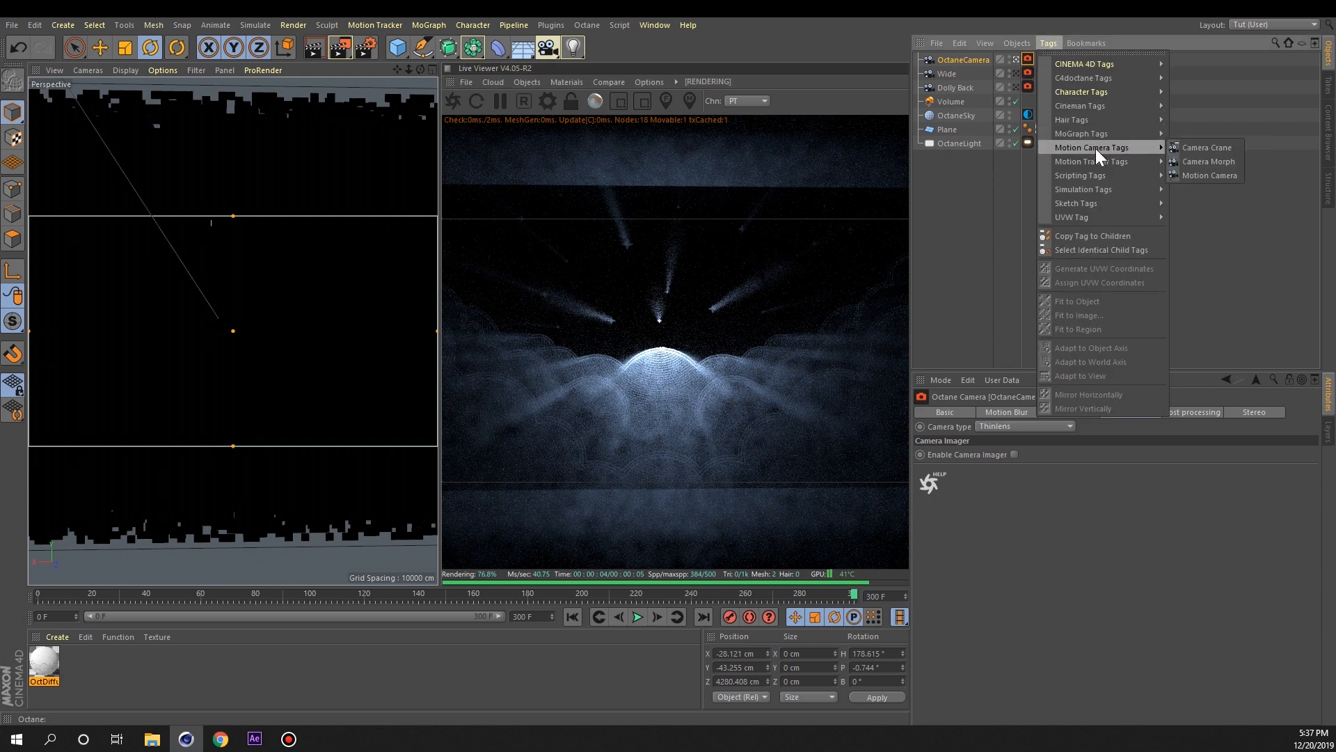
pyautogui.click(1205, 162)
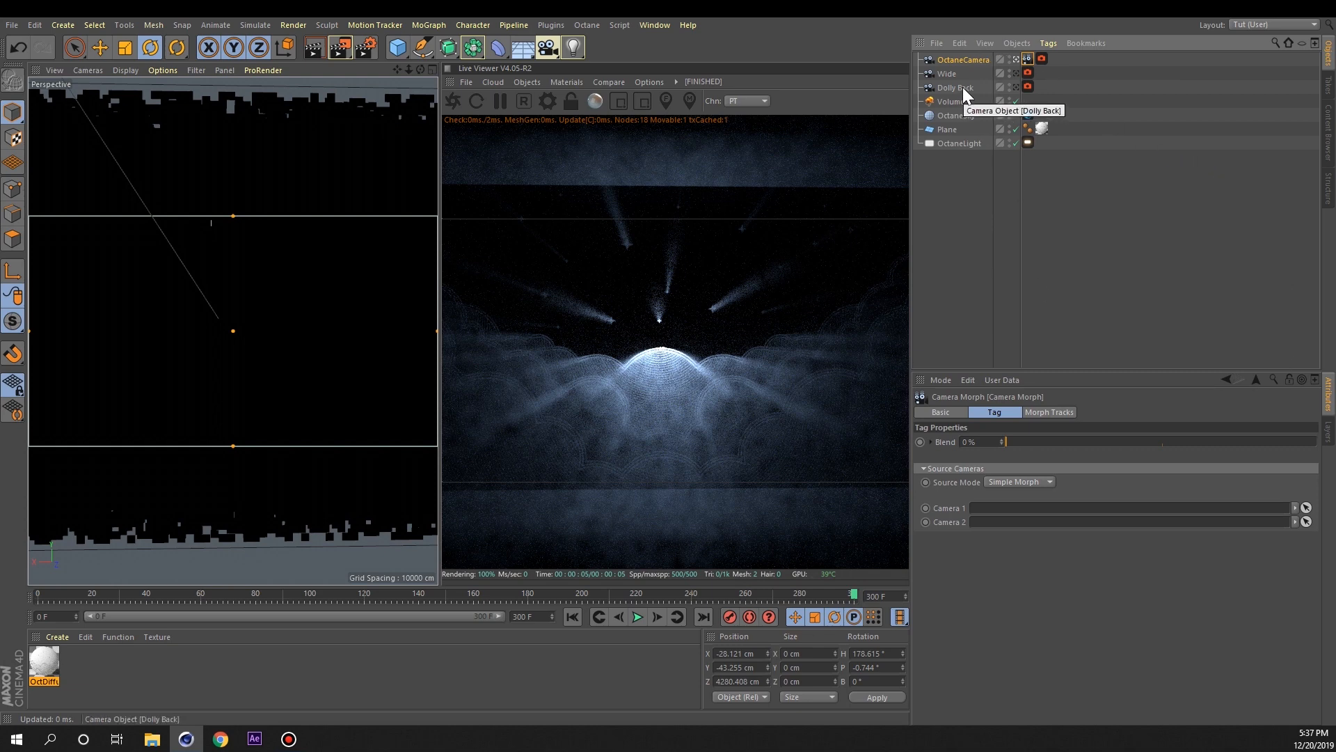
# - Assign Dolly Back as Camera 1 and Wide as Camera 2 of the Camera Morph, and test the blend up to 100%
pyautogui.moveTo(963, 86); pyautogui.dragTo(997, 510)
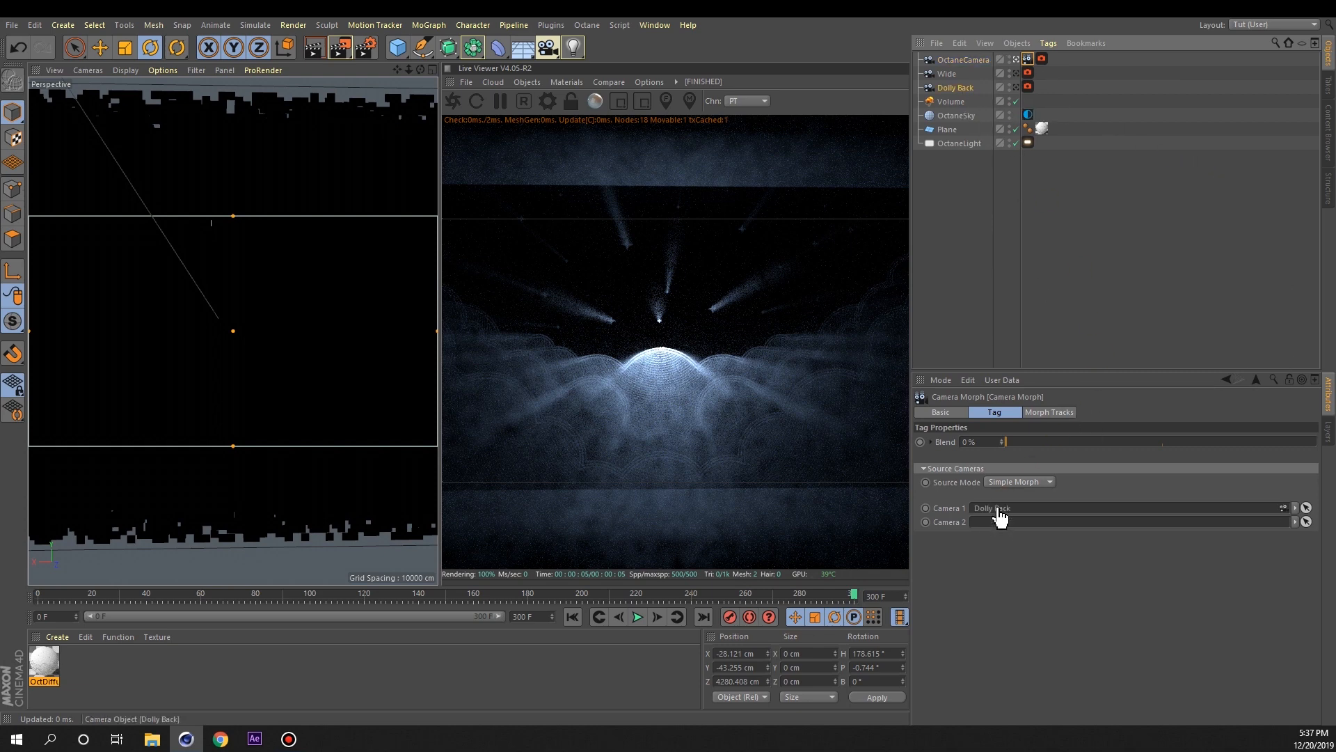
pyautogui.moveTo(948, 72); pyautogui.dragTo(1011, 512)
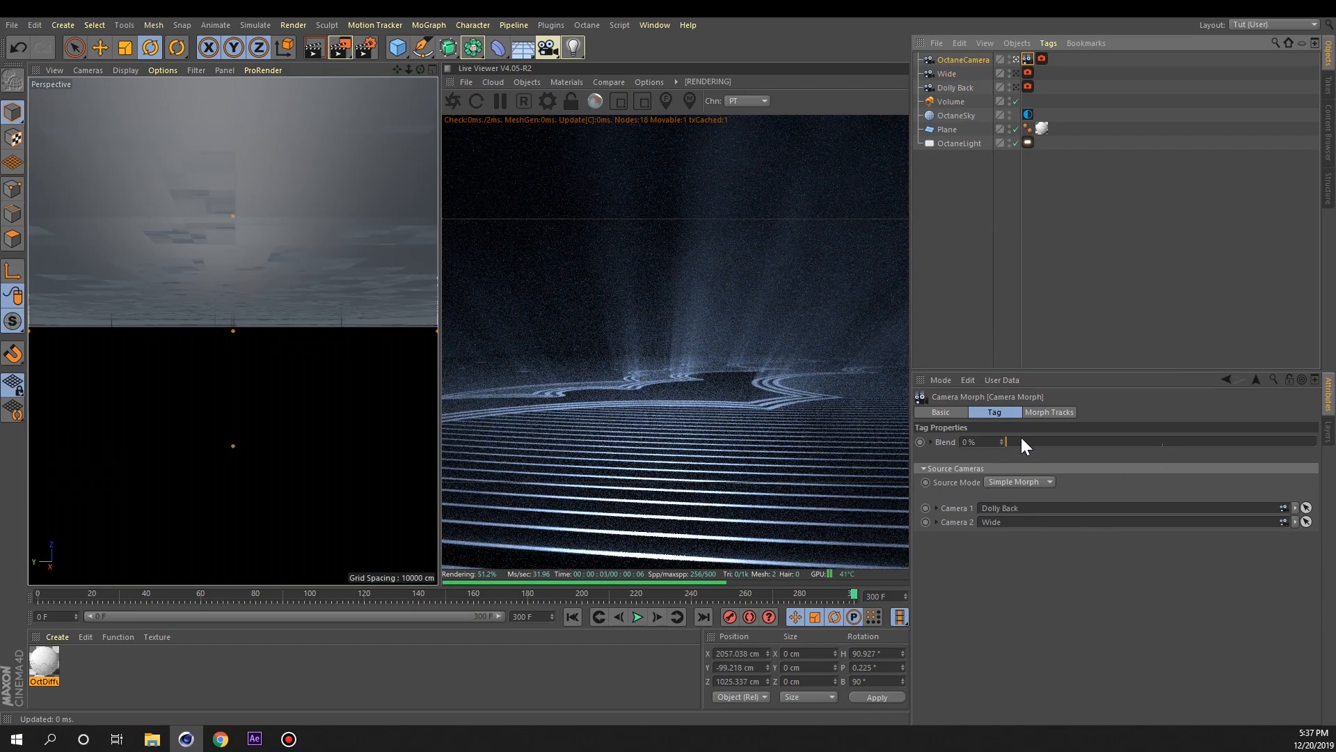
pyautogui.moveTo(1021, 442)
pyautogui.mouseDown()
pyautogui.moveTo(1310, 439)
pyautogui.moveTo(997, 438)
pyautogui.moveTo(1320, 441)
pyautogui.moveTo(1004, 441)
pyautogui.mouseUp()
pyautogui.moveTo(1311, 453); pyautogui.dragTo(1313, 451)
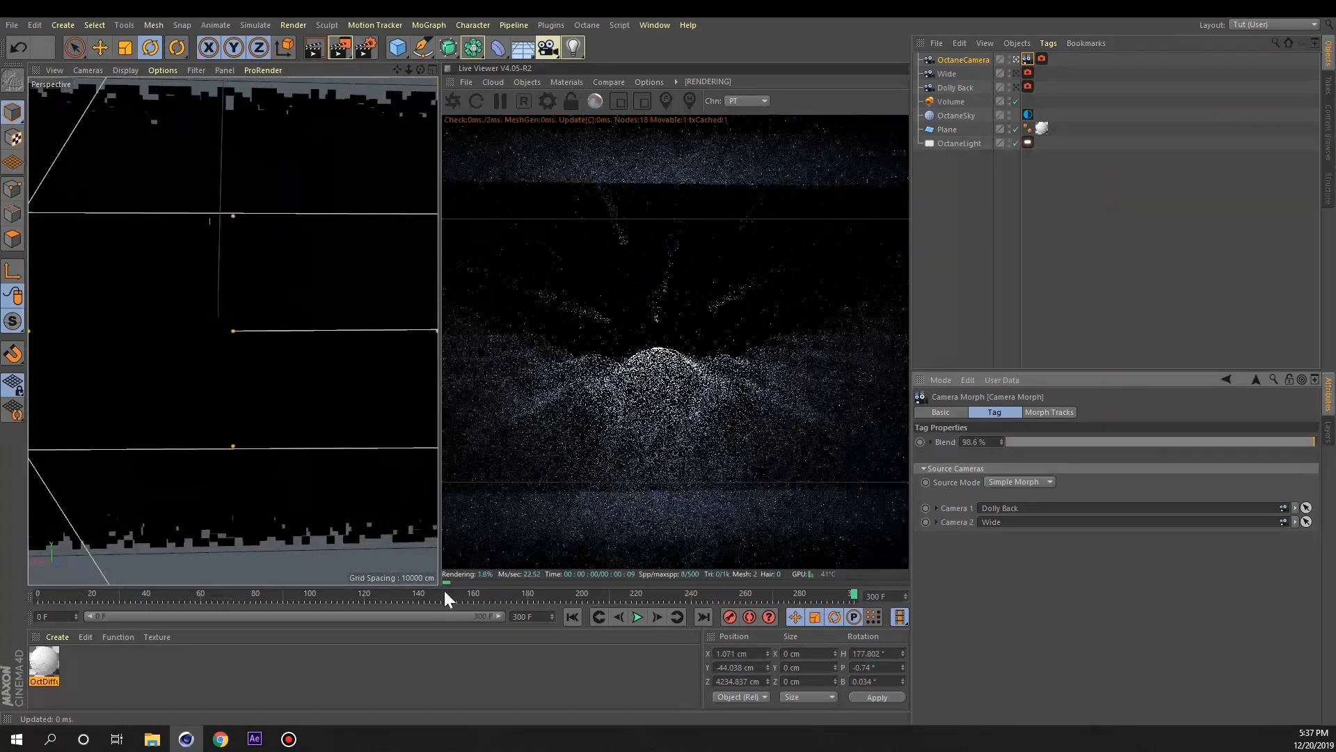
pyautogui.click(612, 595)
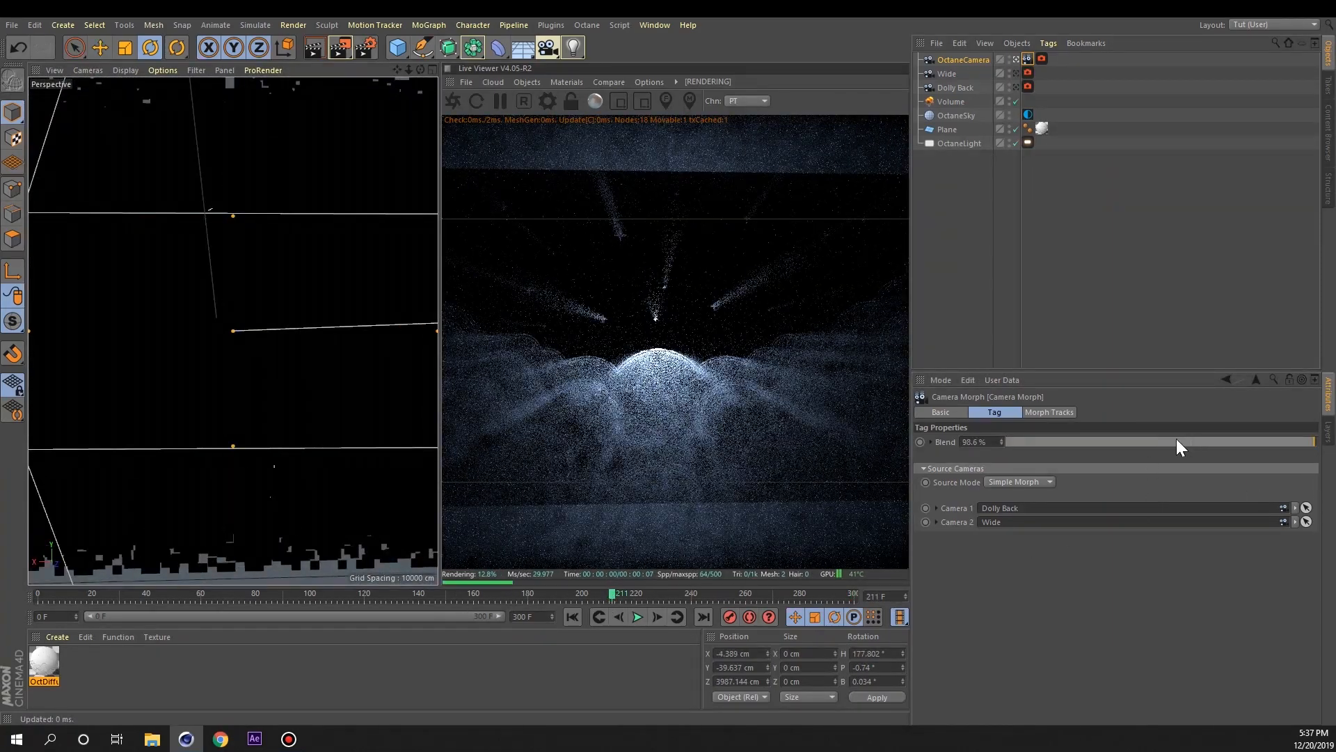
pyautogui.moveTo(1176, 441); pyautogui.dragTo(1317, 441)
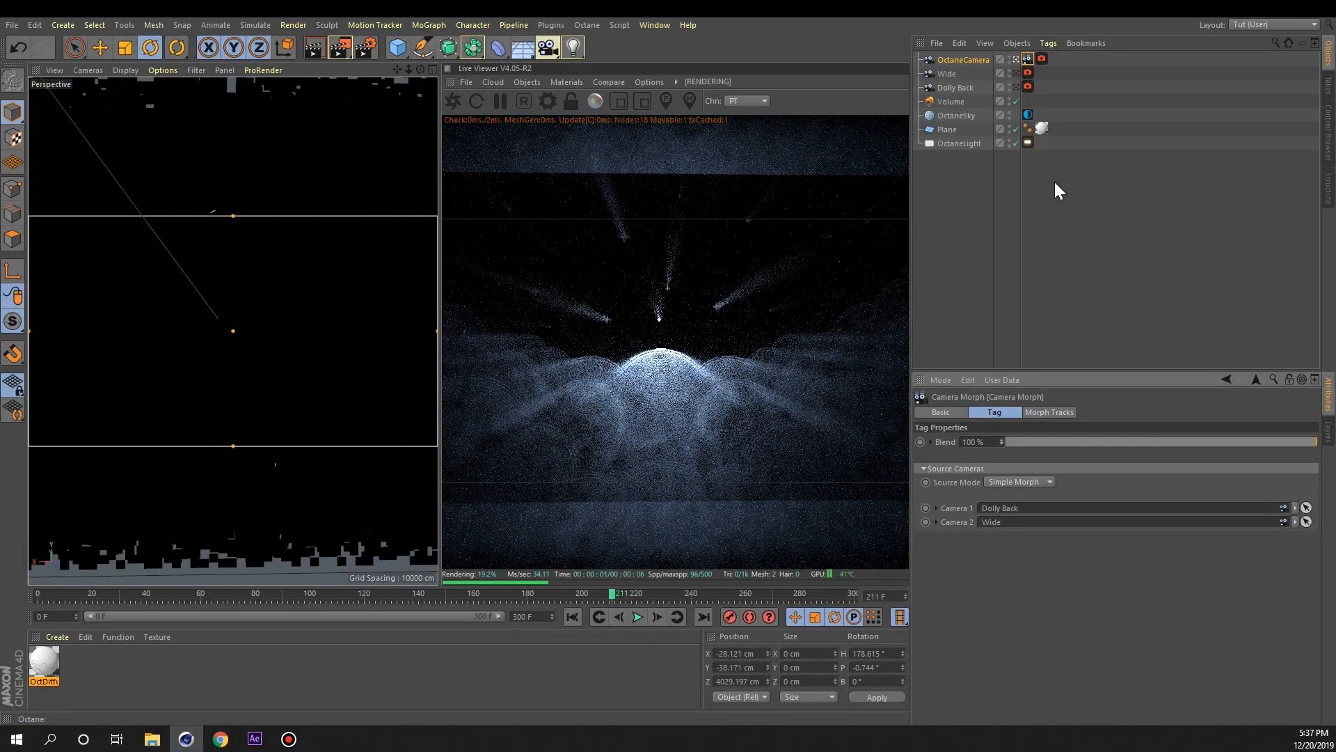
# - Set the Camera Morph blend to 0% and keyframe it at frame 148
pyautogui.moveTo(1058, 440); pyautogui.dragTo(1006, 441)
pyautogui.moveTo(310, 595); pyautogui.dragTo(440, 597)
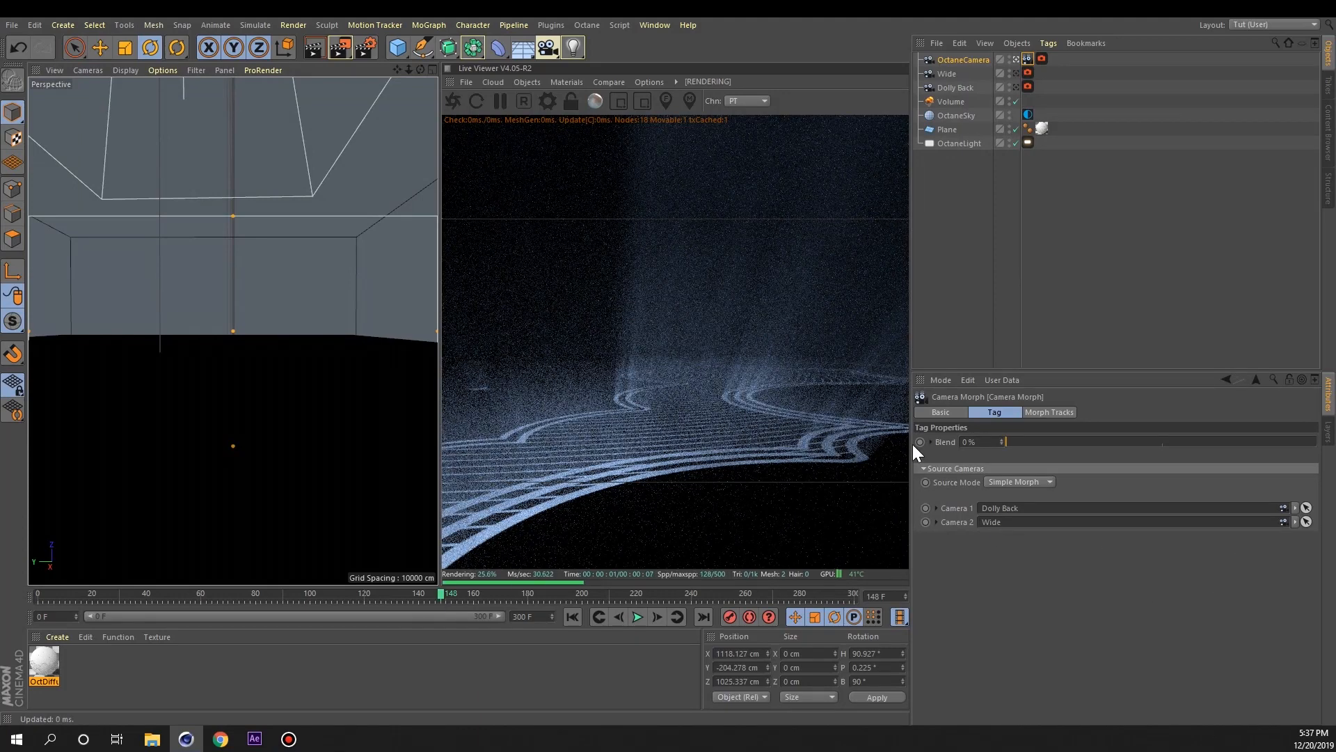
pyautogui.click(920, 441)
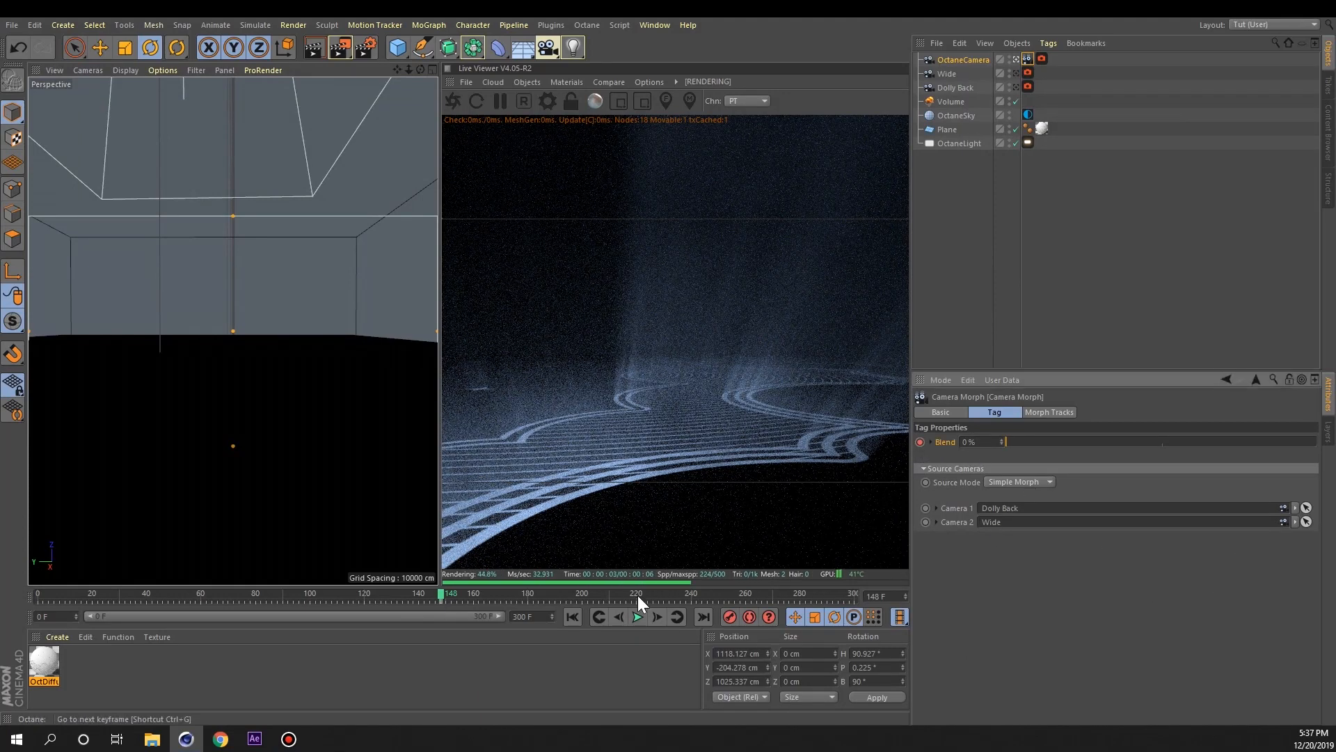
# - Keyframe the Camera Morph blend at 100% on frame 288
pyautogui.moveTo(443, 596); pyautogui.dragTo(821, 594)
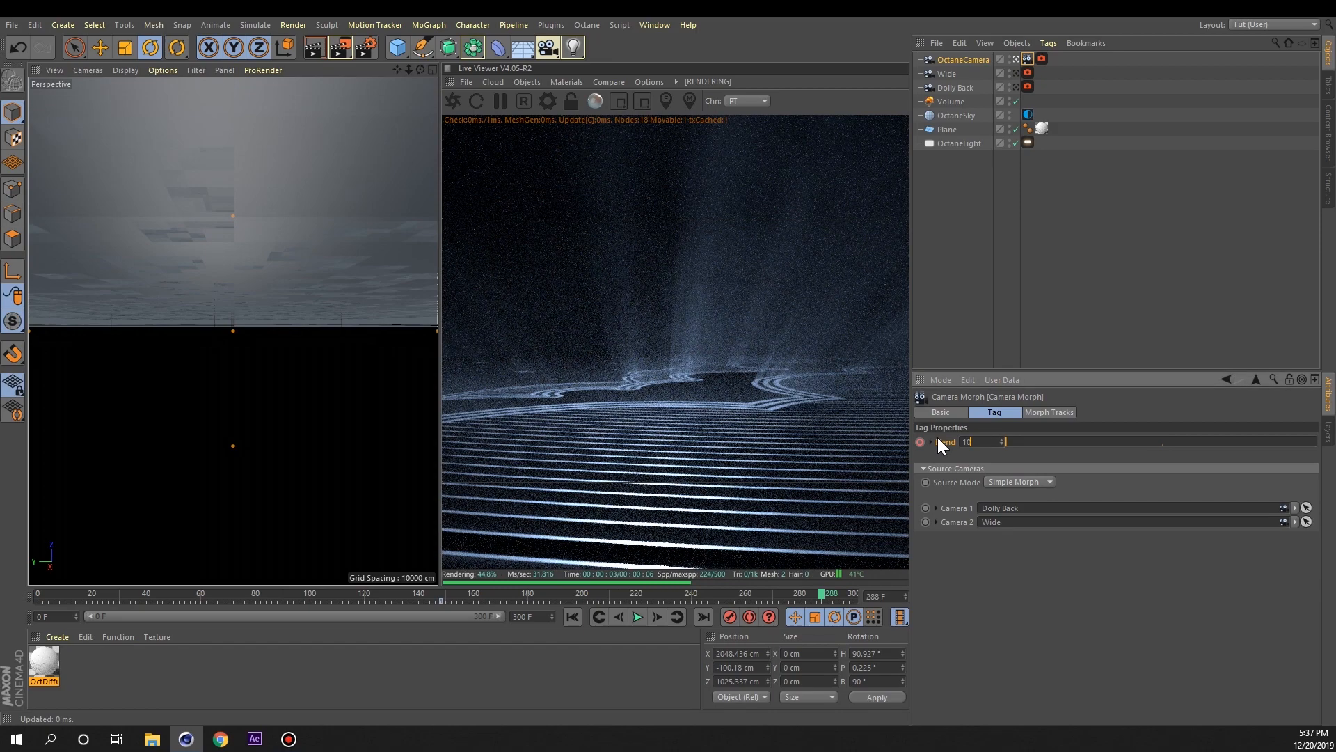
pyautogui.write('100')
pyautogui.press('Return')
pyautogui.click(920, 441)
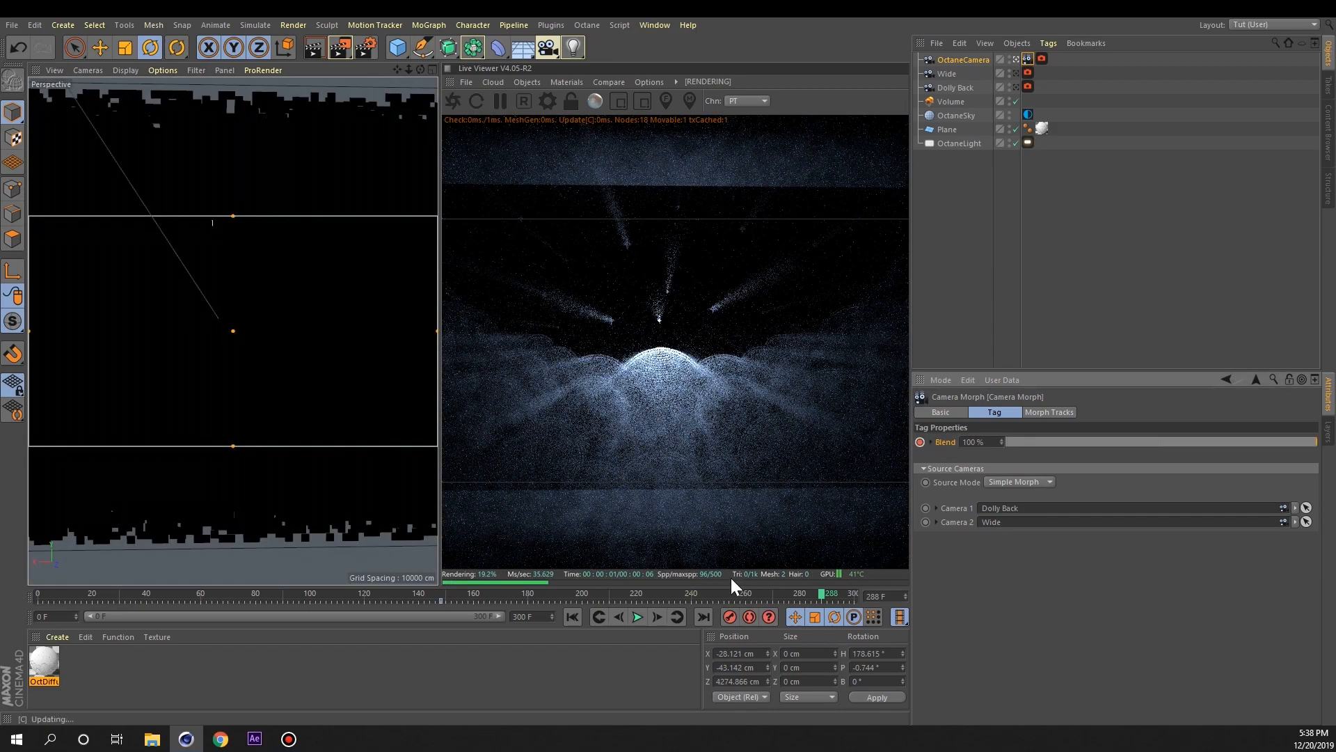
# - Scrub and play back the timeline to check the morph from the Dolly Back camera to the Wide camera
pyautogui.moveTo(822, 596); pyautogui.dragTo(160, 590)
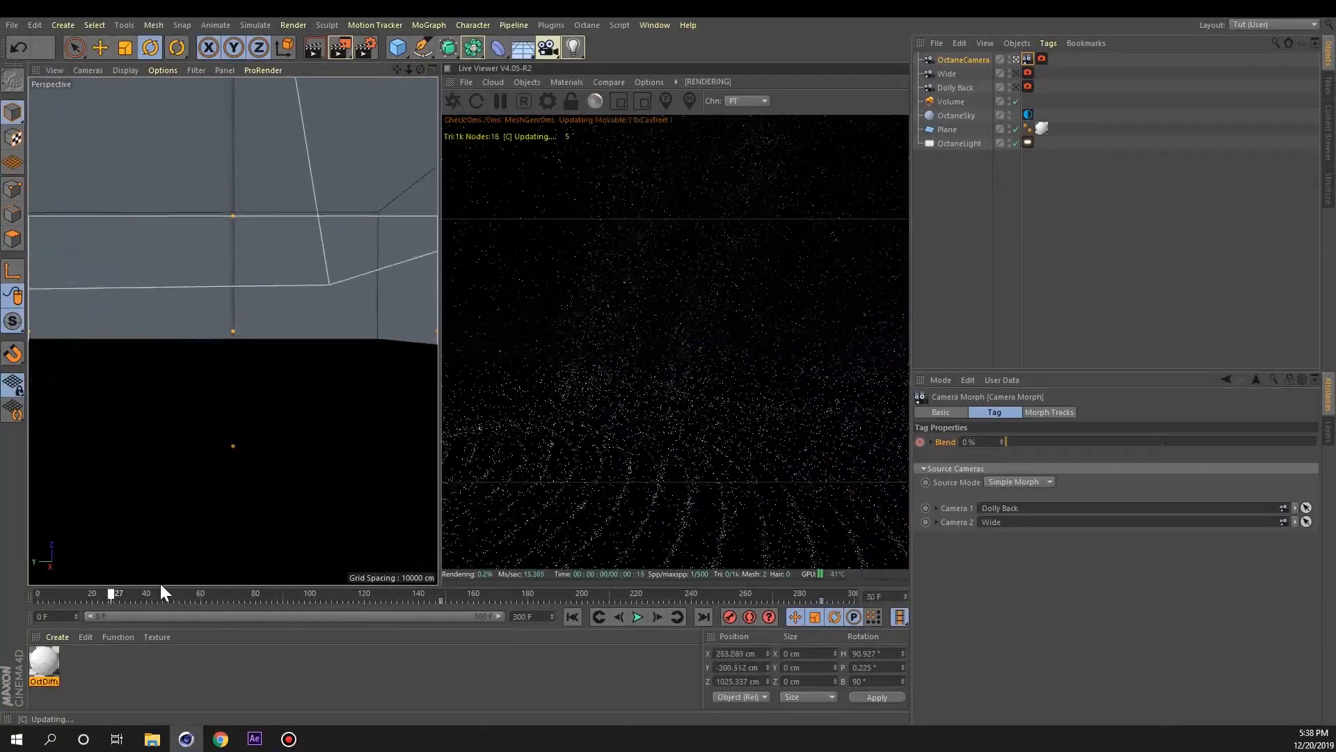
pyautogui.moveTo(302, 579); pyautogui.dragTo(366, 588)
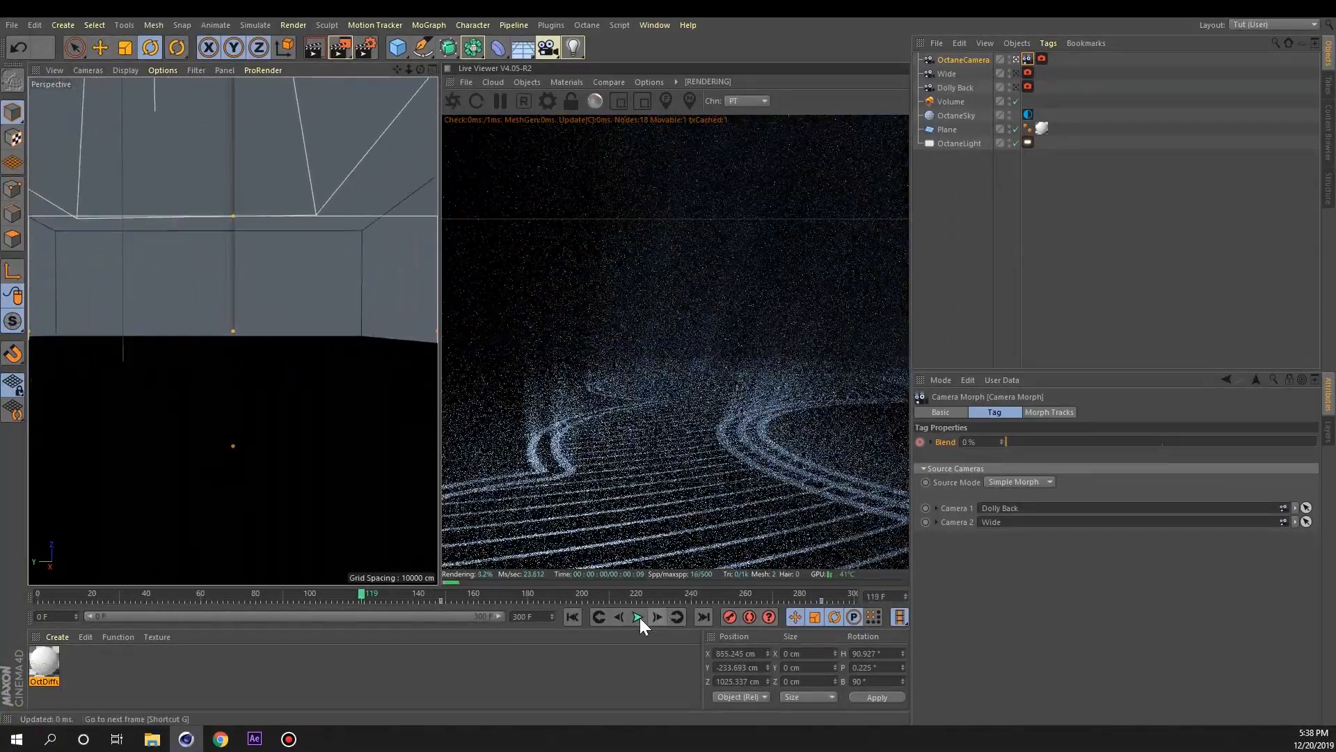
pyautogui.click(638, 616)
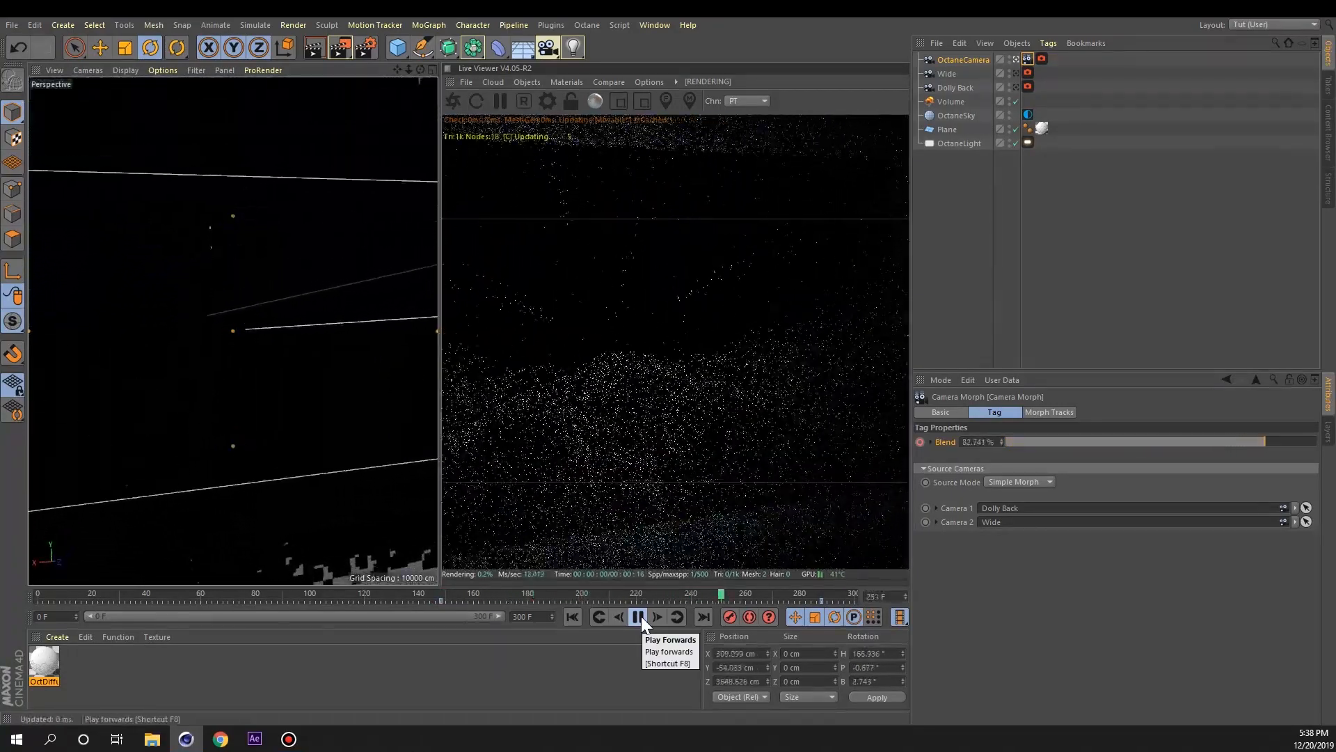
pyautogui.click(641, 616)
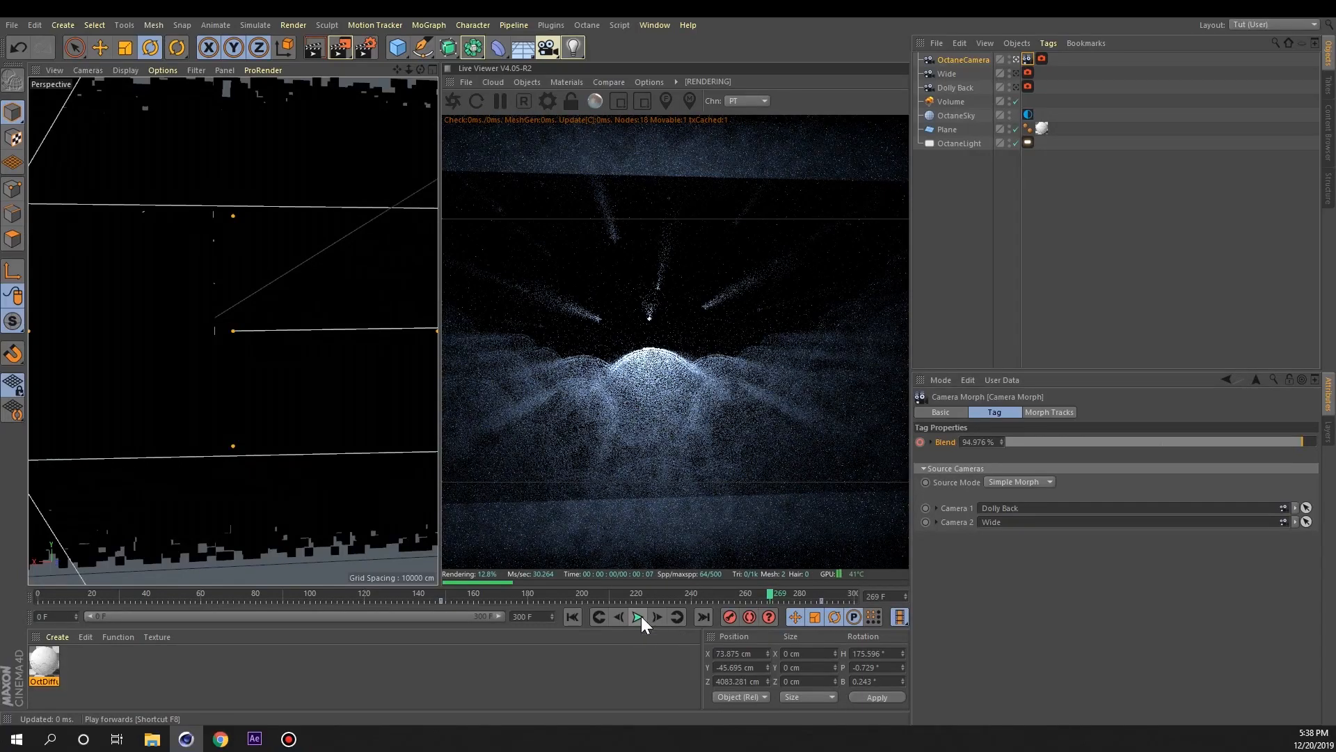